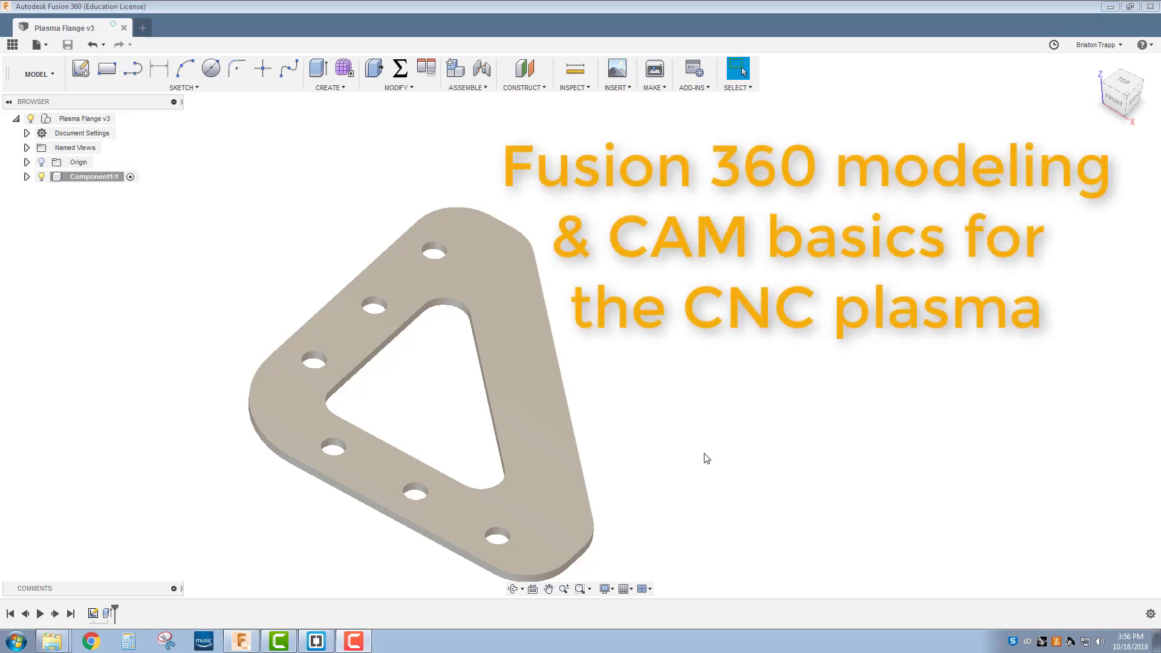
- Switch to the CAM workspace and run the 2D Profile plasma cut simulation to its end
{"action": "middle_click_drag", "start_coordinate": [705, 459], "coordinate": [738, 396]}
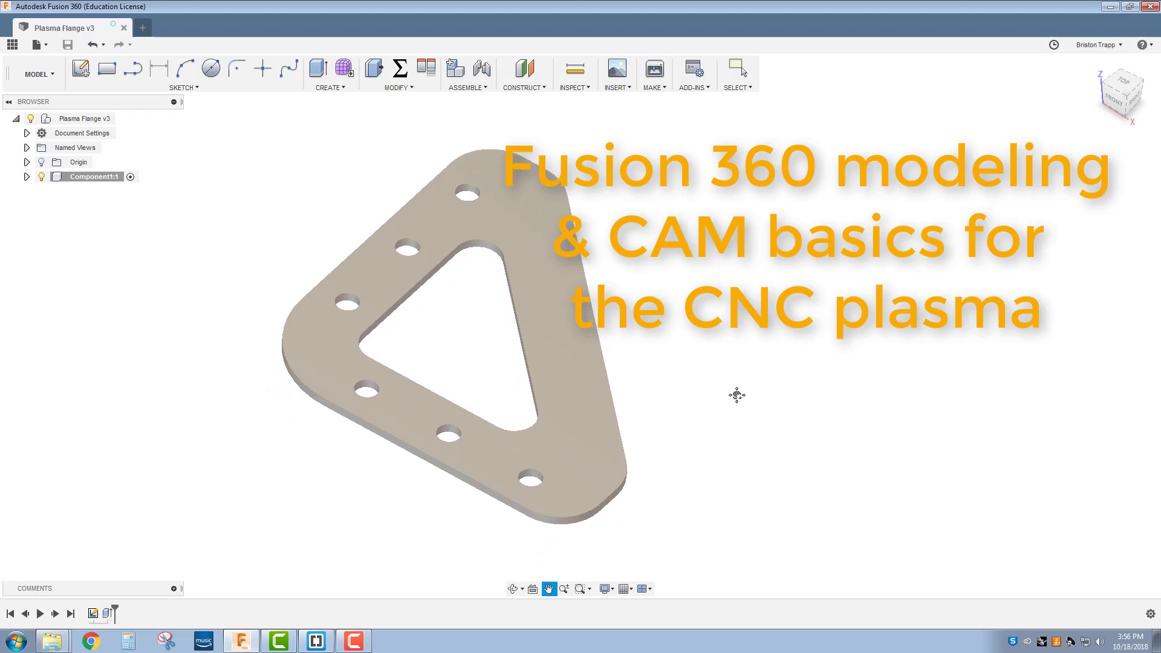
{"action": "left_click", "coordinate": [38, 74]}
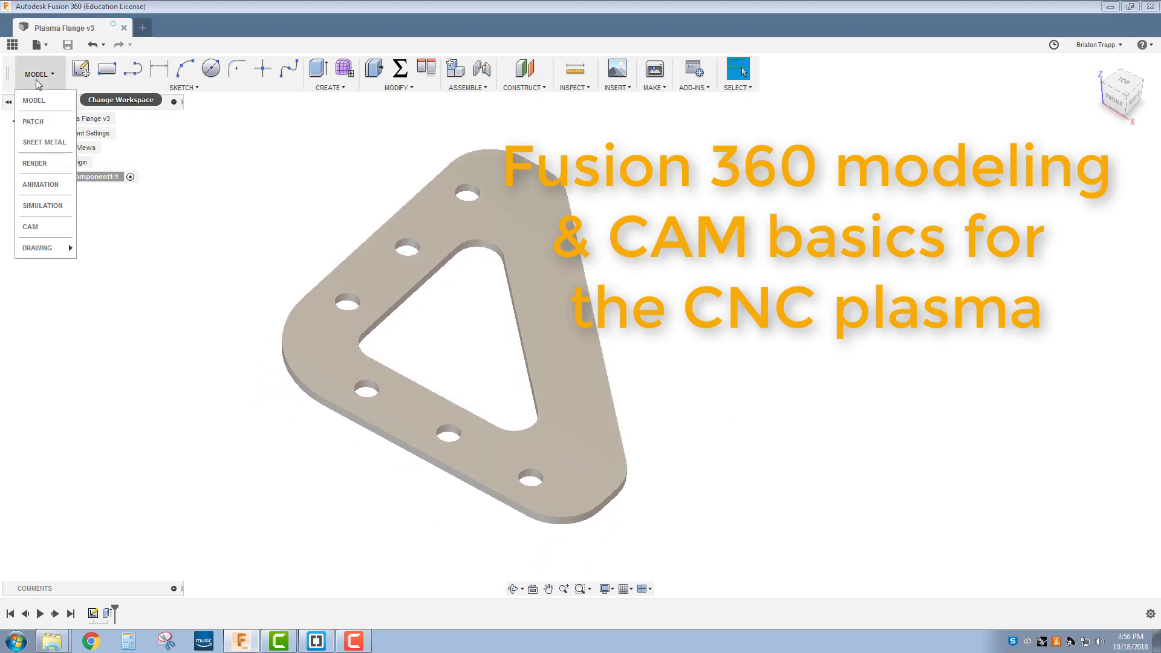
{"action": "left_click", "coordinate": [54, 228]}
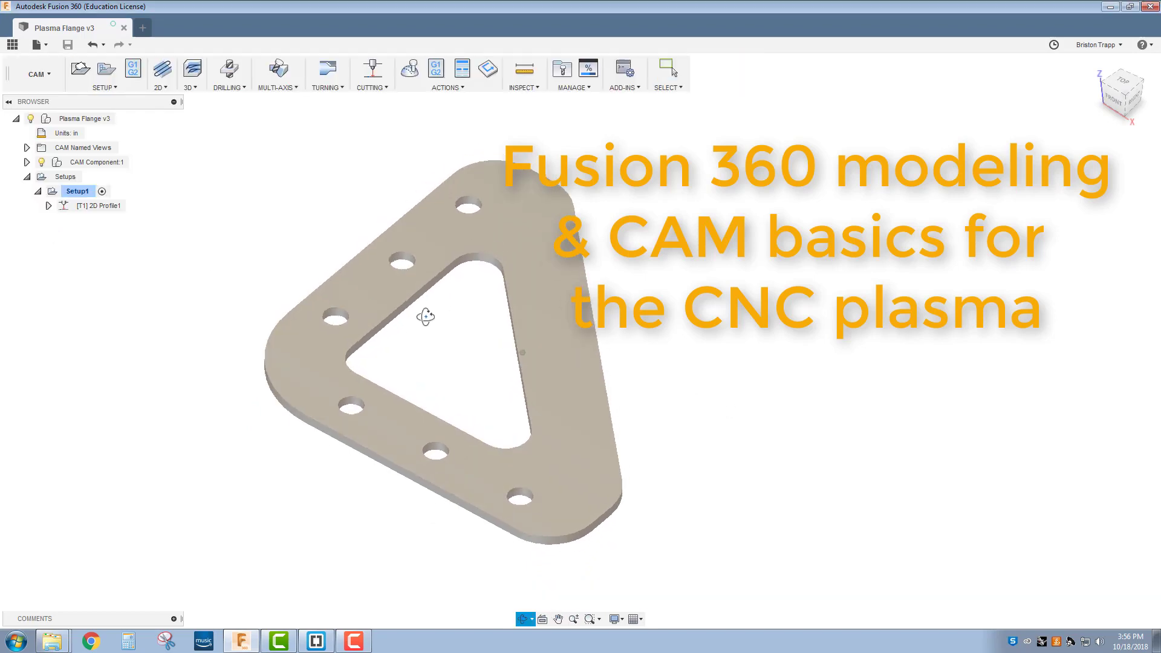
{"action": "middle_click_drag", "start_coordinate": [451, 348], "coordinate": [378, 327], "text": "shift"}
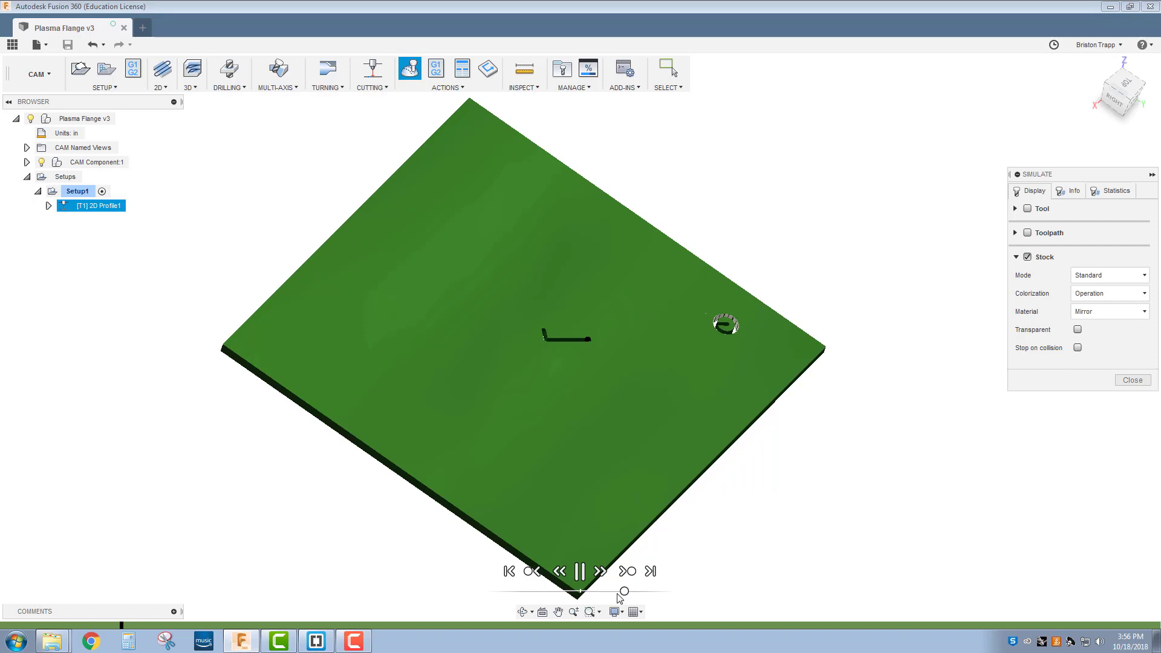
{"action": "left_click_drag", "start_coordinate": [663, 598], "coordinate": [668, 600]}
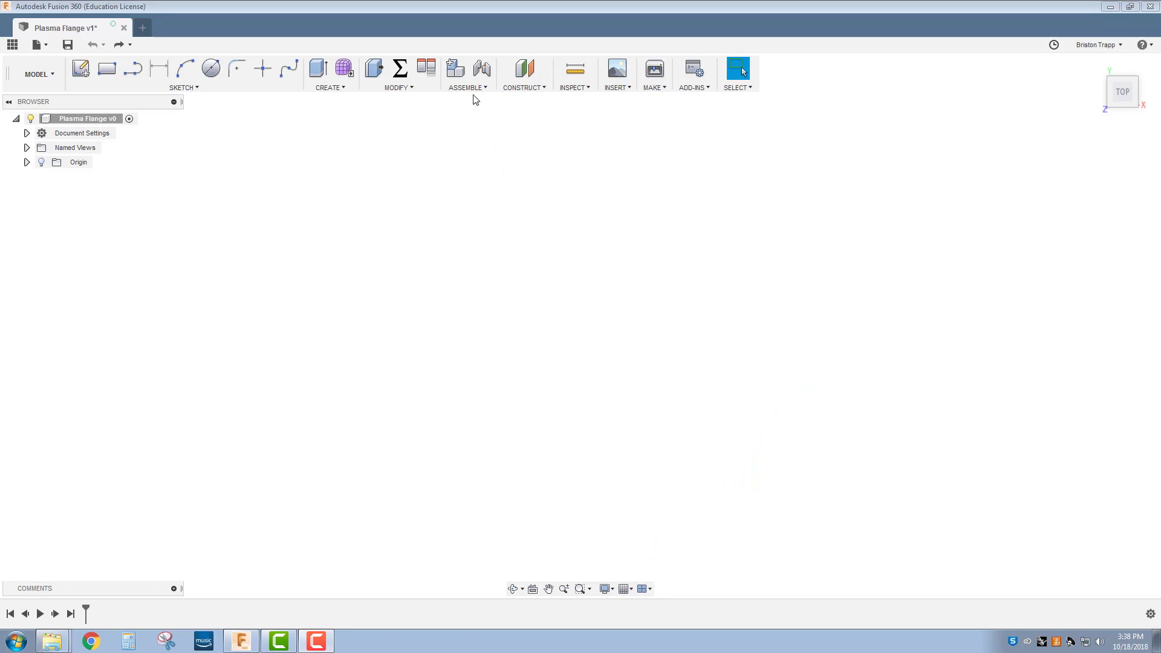
- Add a new Component1 and start a sketch on the XY plane
{"action": "left_click", "coordinate": [461, 77]}
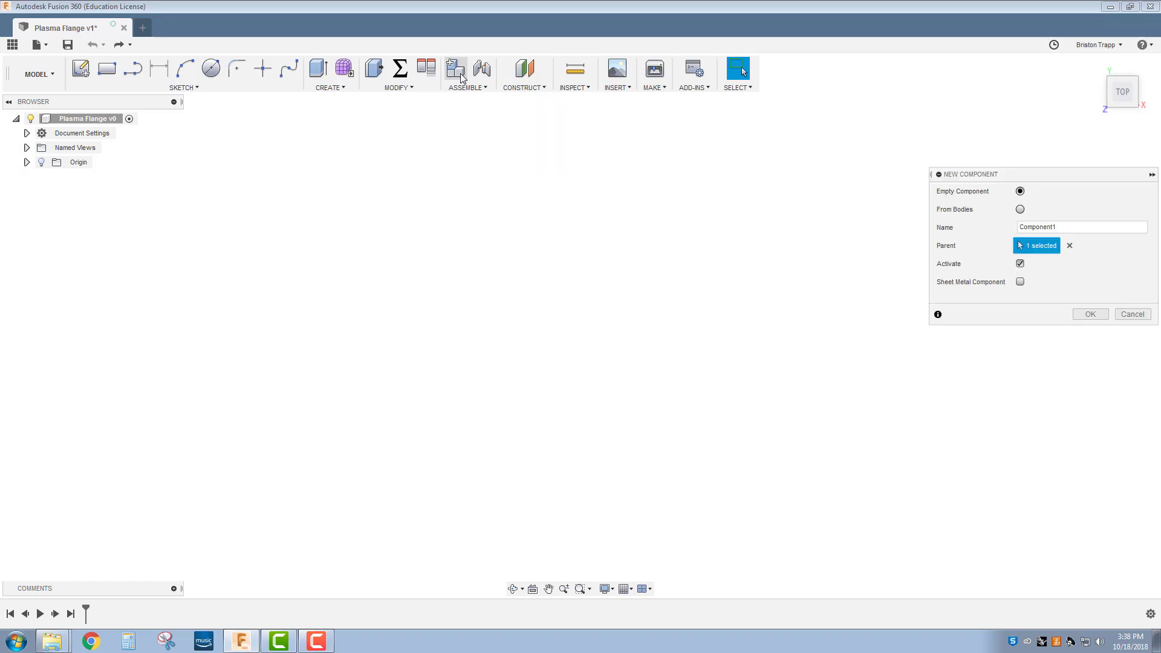
{"action": "left_click", "coordinate": [1089, 314]}
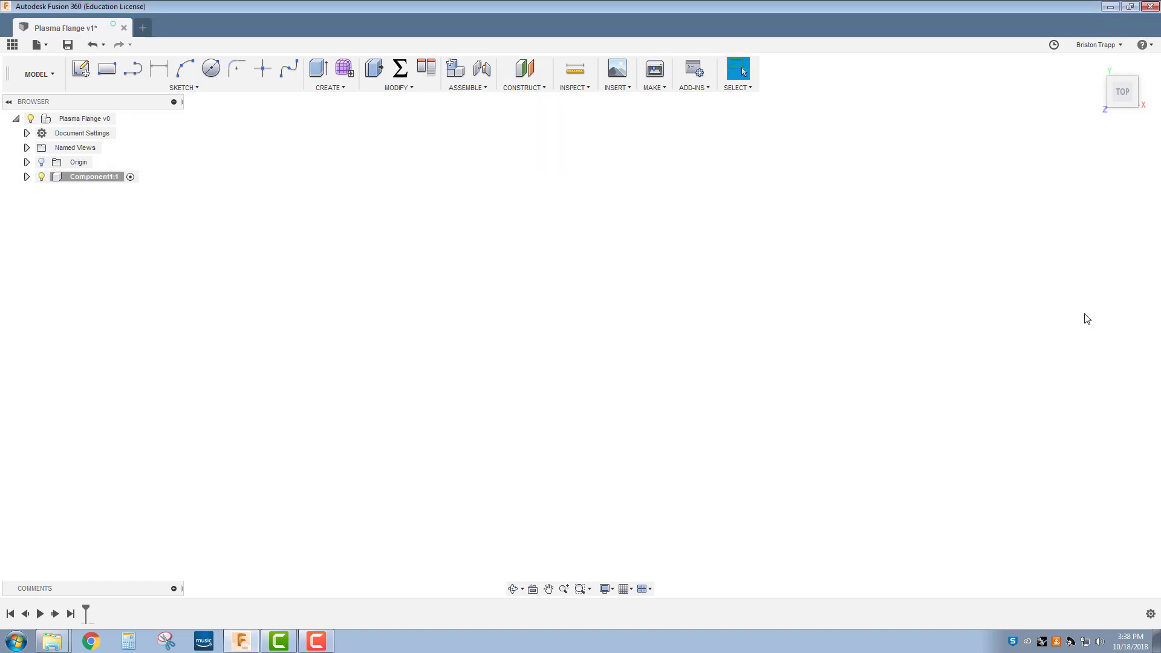
{"action": "left_click", "coordinate": [81, 68]}
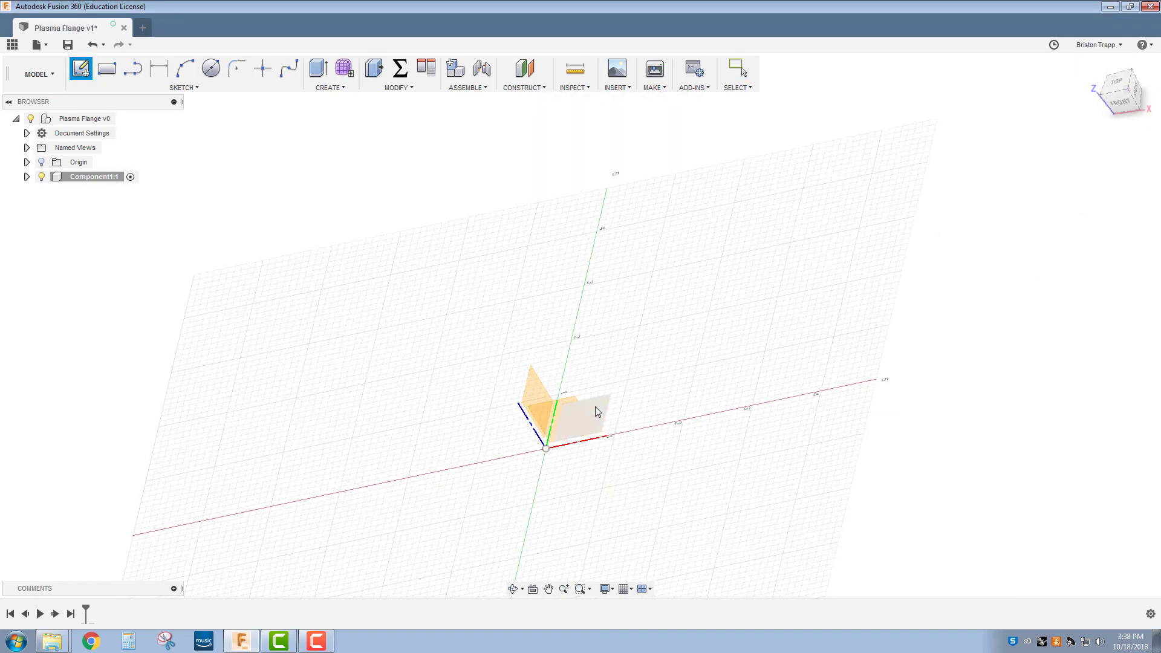
{"action": "left_click", "coordinate": [595, 406]}
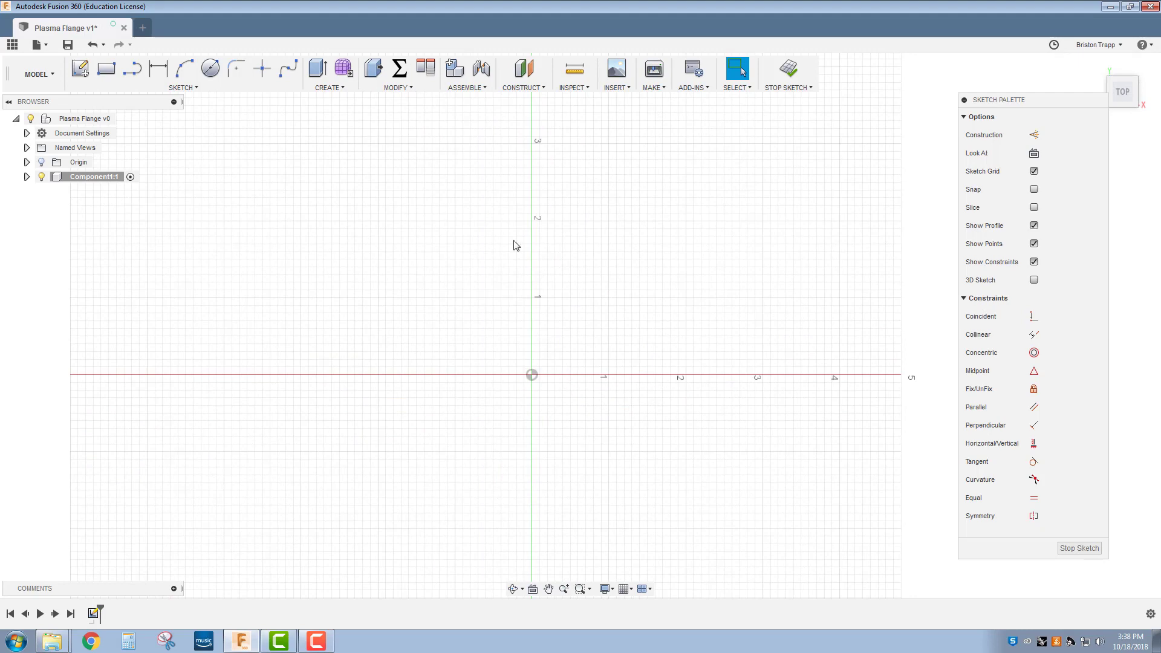
- Draw a 4 by 4 inch rectangle from the origin
{"action": "left_click", "coordinate": [105, 68]}
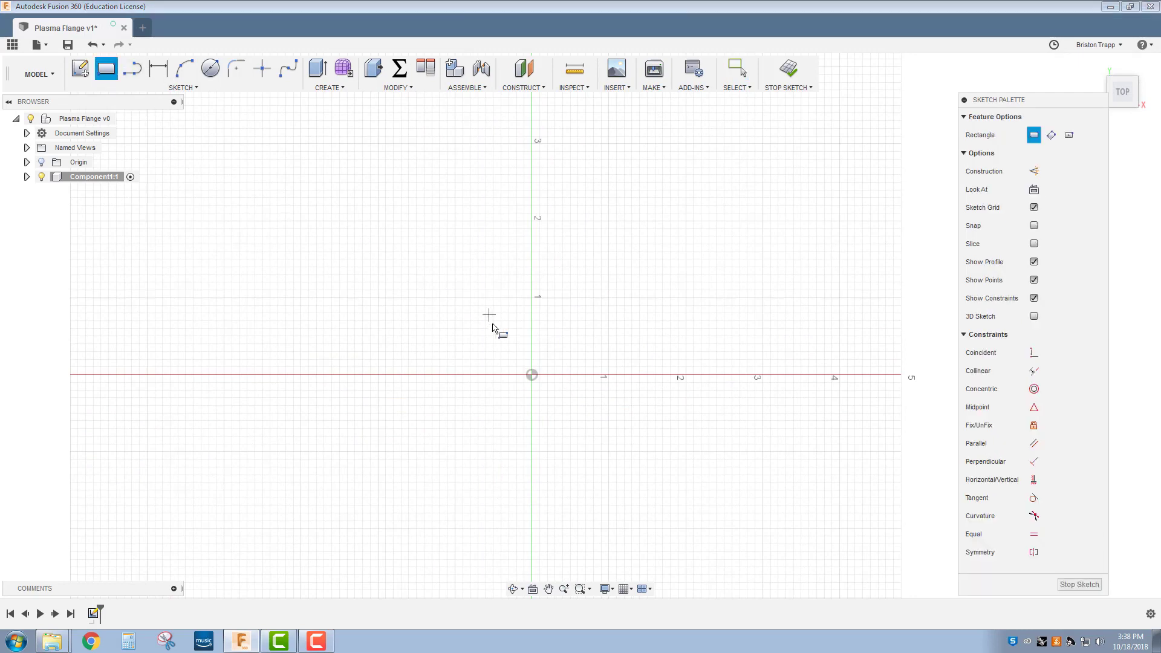
{"action": "left_click", "coordinate": [532, 375]}
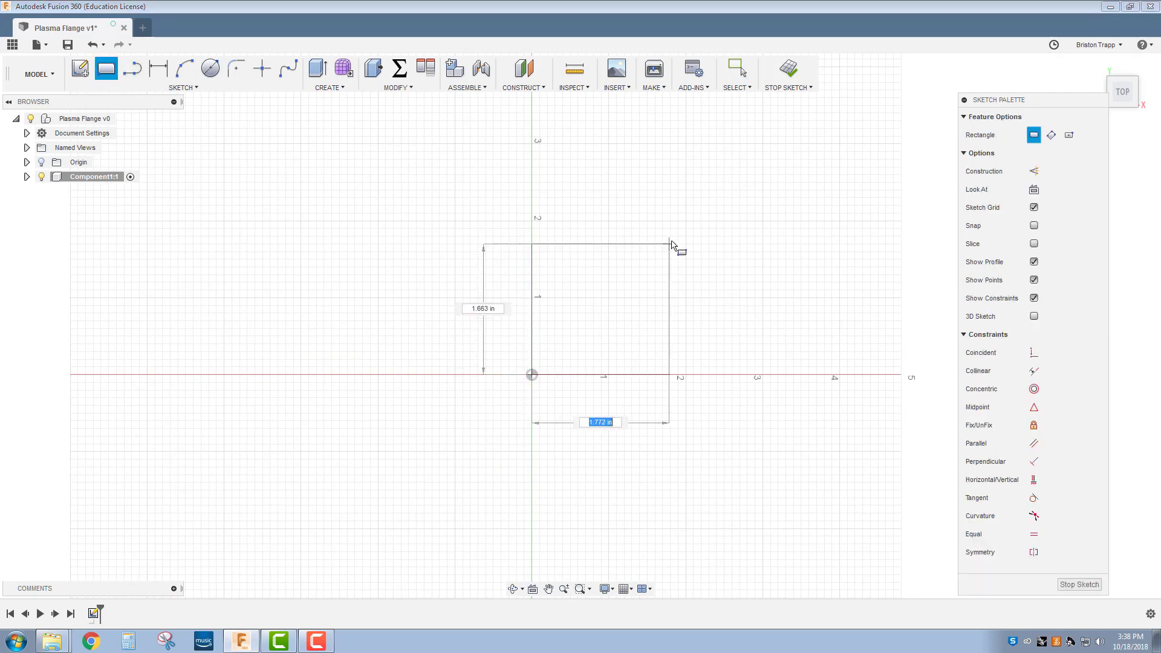
{"action": "type", "text": "4"}
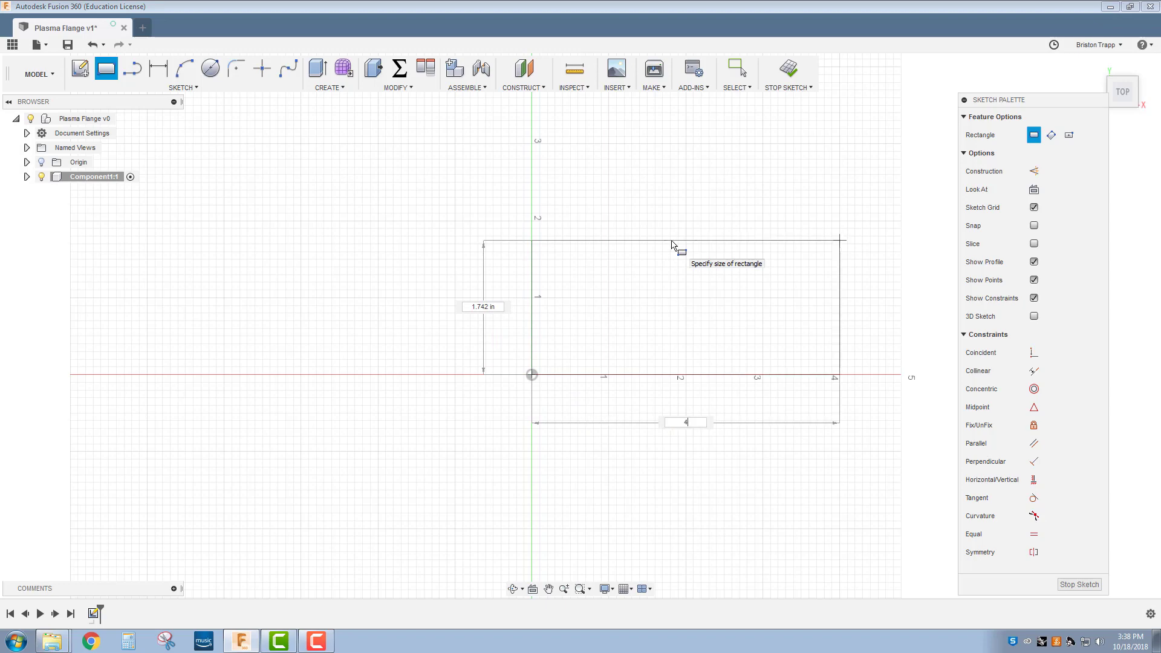
{"action": "key", "text": "Tab"}
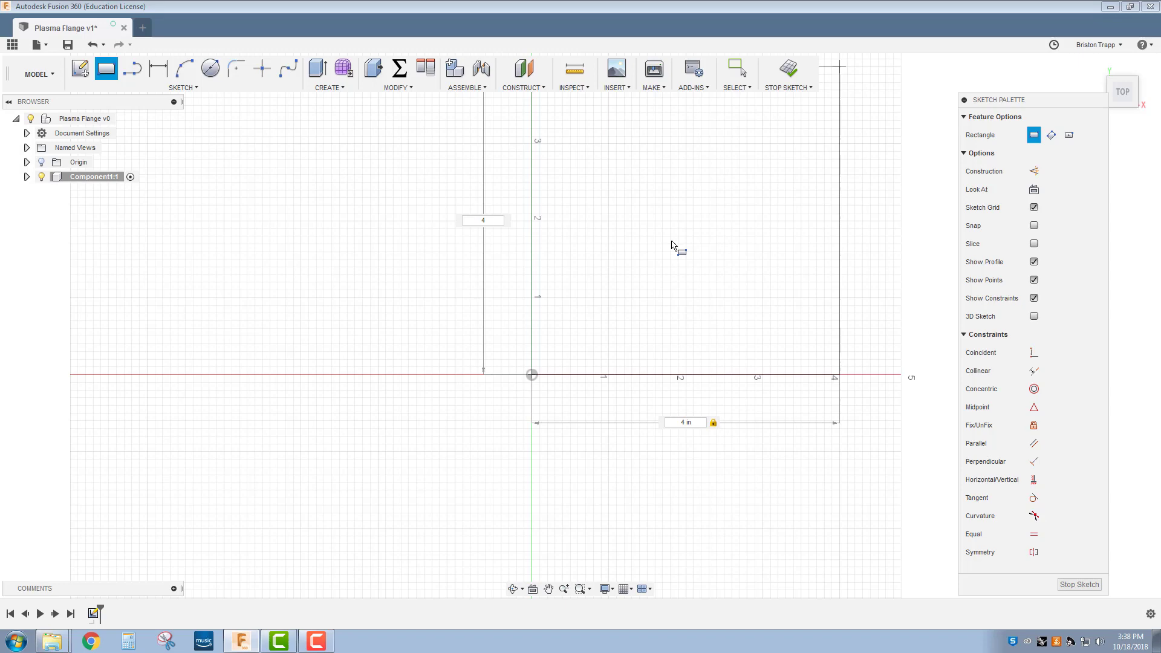
{"action": "key", "text": "Return"}
{"action": "scroll", "coordinate": [694, 272], "scroll_direction": "down", "scroll_amount": 3}
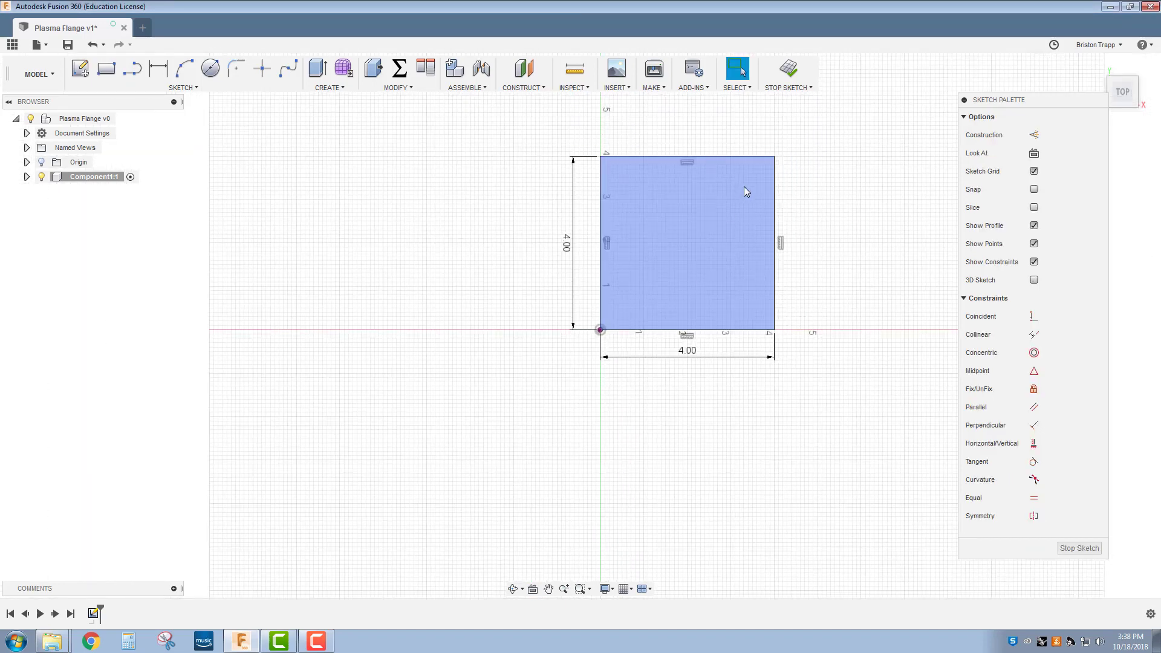
- Draw a diagonal line from the square's top edge to its right edge
{"action": "left_click", "coordinate": [141, 76]}
{"action": "left_click", "coordinate": [642, 157]}
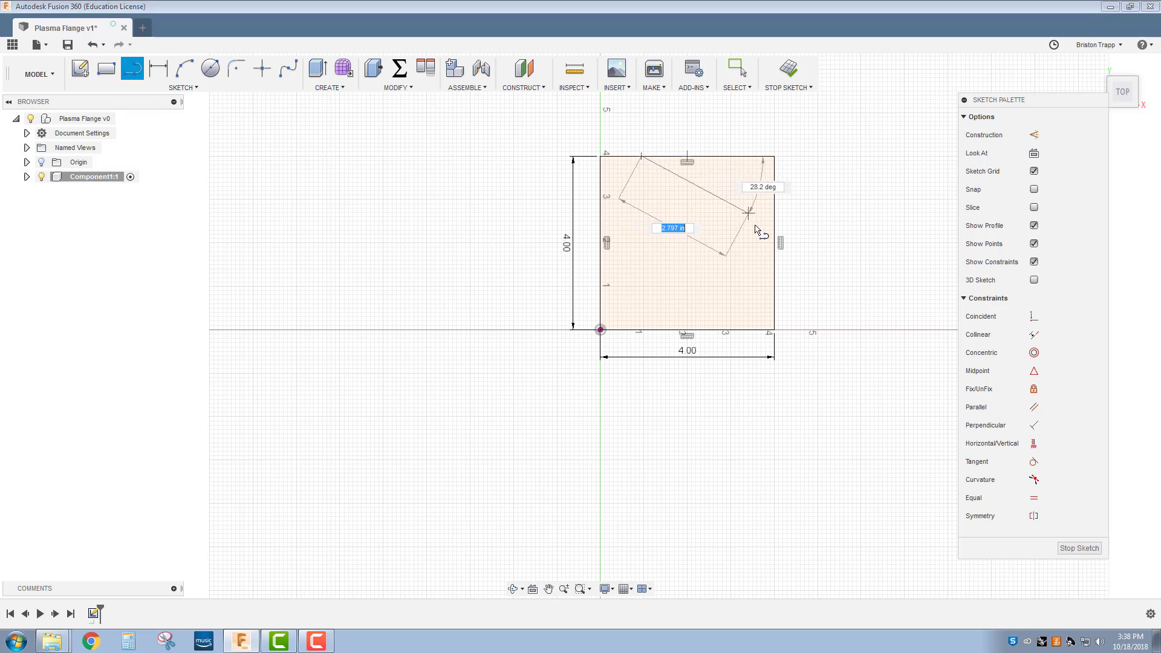
{"action": "left_click", "coordinate": [774, 285]}
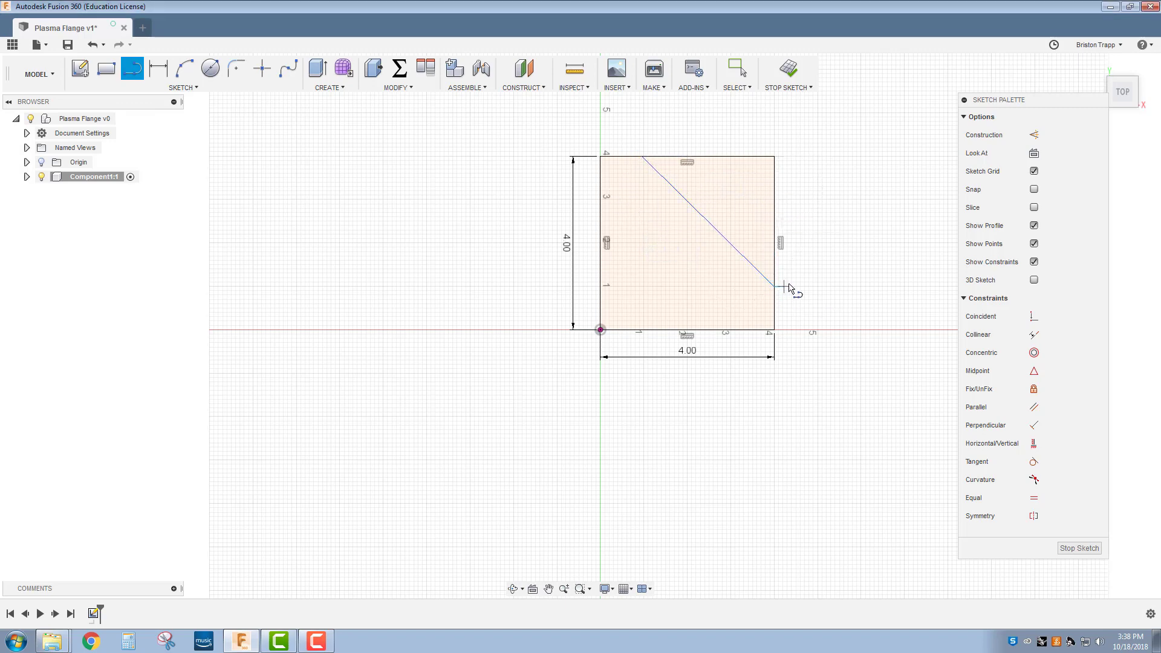
{"action": "right_click", "coordinate": [808, 272]}
{"action": "left_click", "coordinate": [836, 277]}
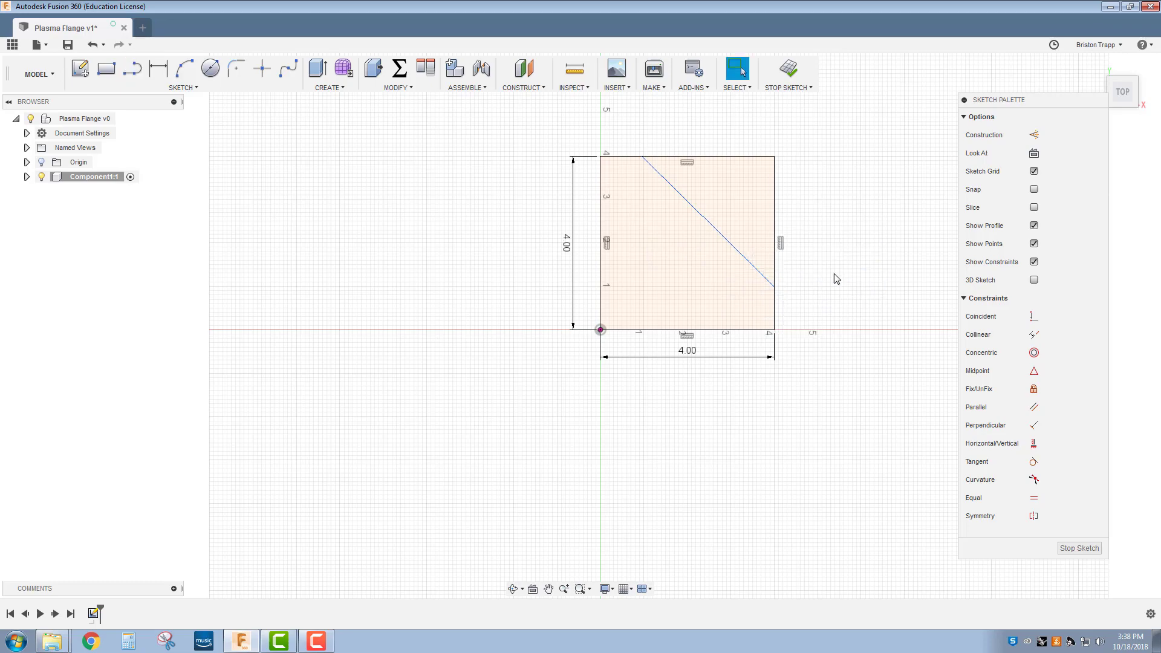
- Trim away the corner segments beyond the diagonal
{"action": "key", "text": "t"}
{"action": "left_click", "coordinate": [744, 157]}
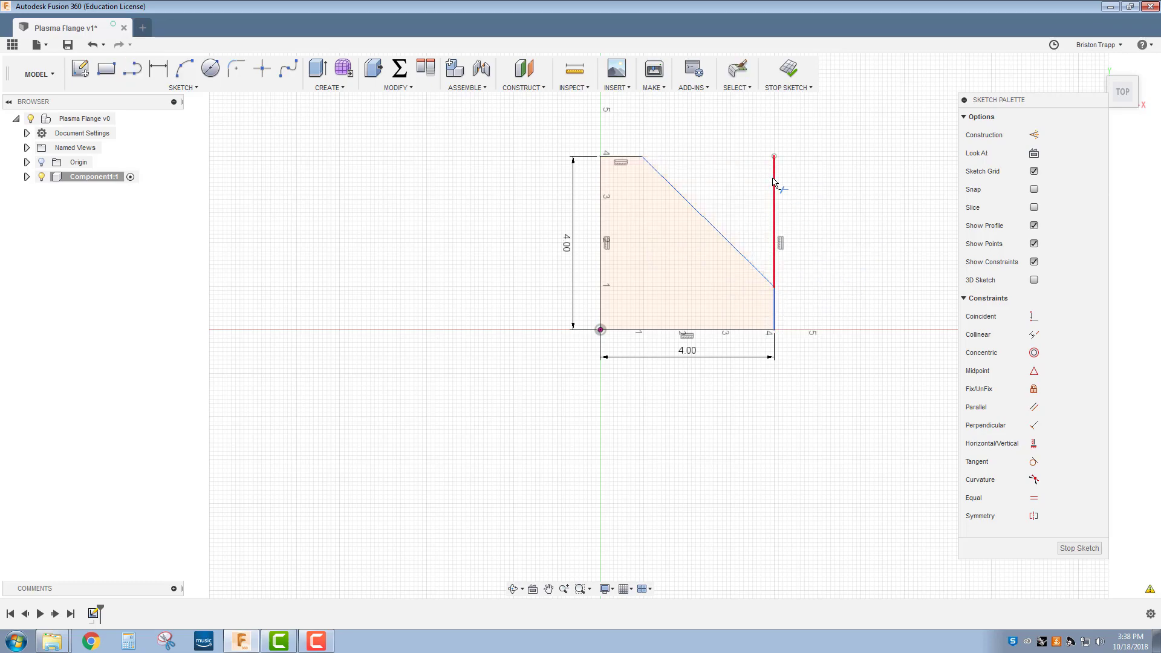
{"action": "left_click", "coordinate": [773, 225]}
{"action": "scroll", "coordinate": [759, 219], "scroll_direction": "up", "scroll_amount": 3}
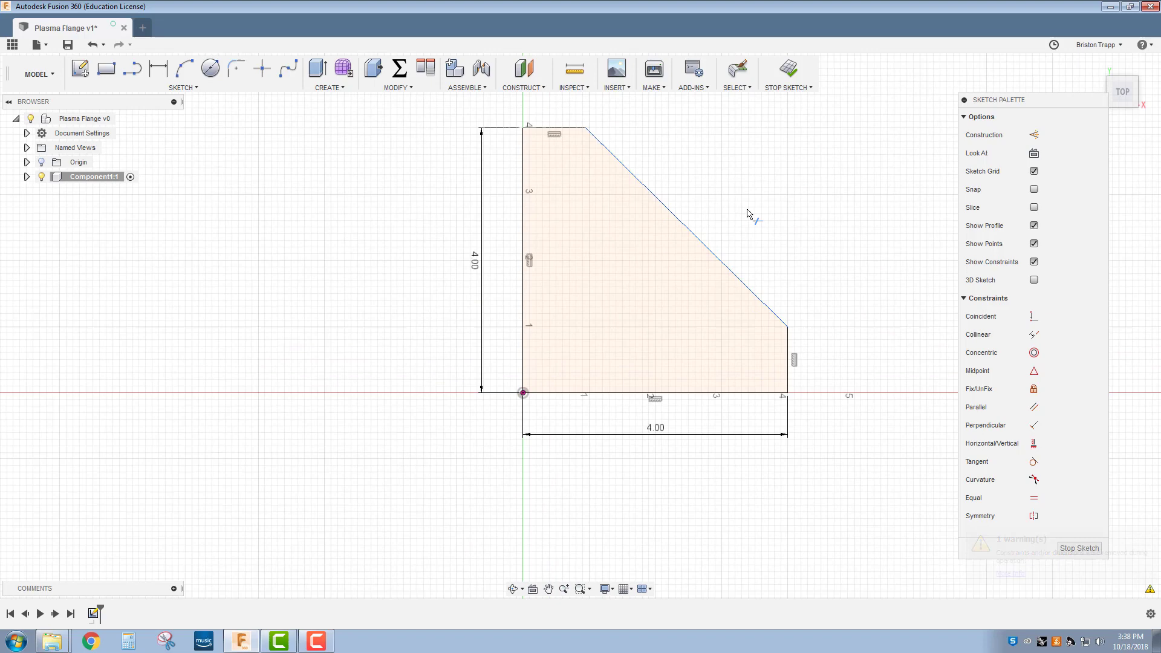
- Dimension the short top edge and the short right edge at 1 in each
{"action": "key", "text": "d"}
{"action": "left_click", "coordinate": [566, 128]}
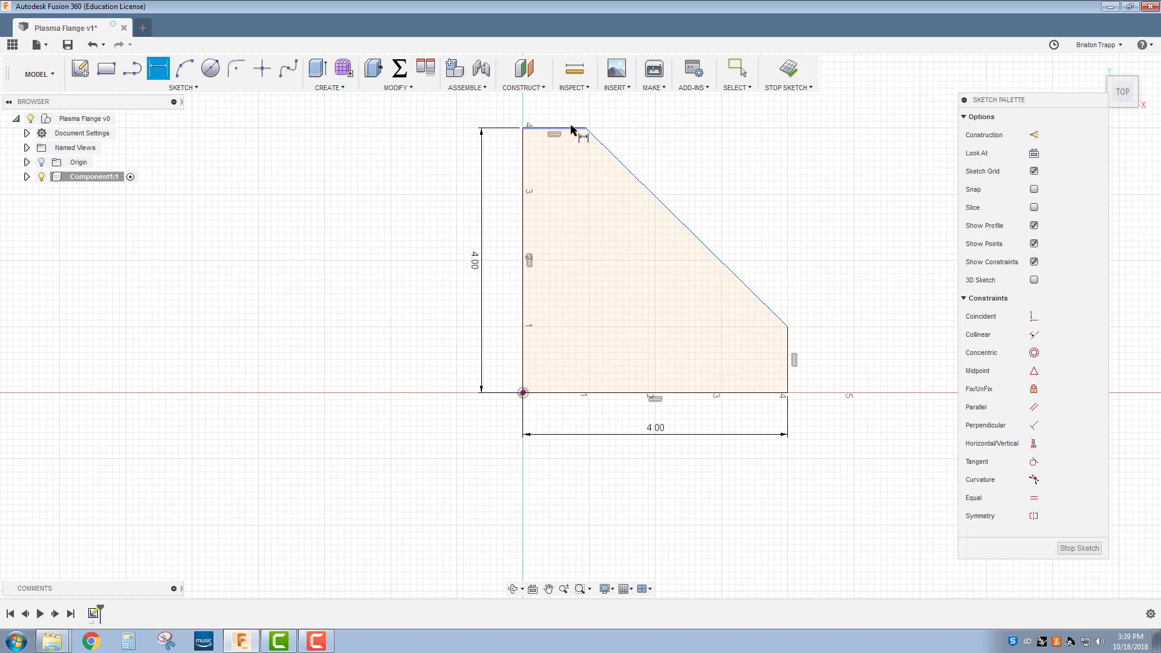
{"action": "left_click", "coordinate": [574, 119]}
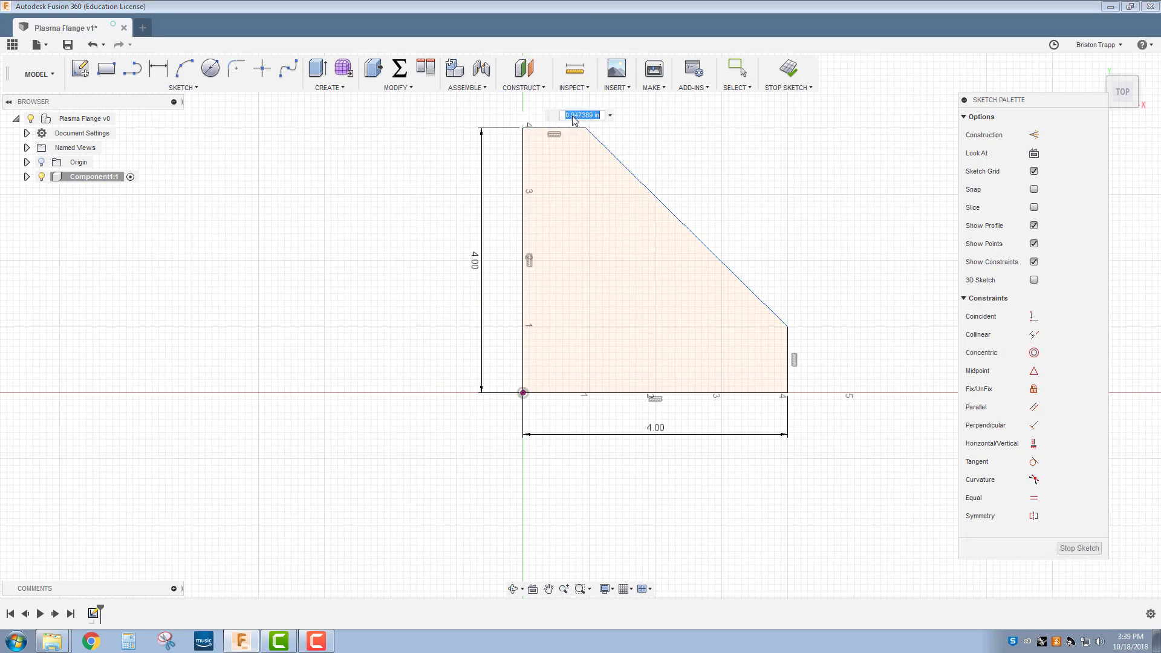
{"action": "type", "text": "1"}
{"action": "key", "text": "Return"}
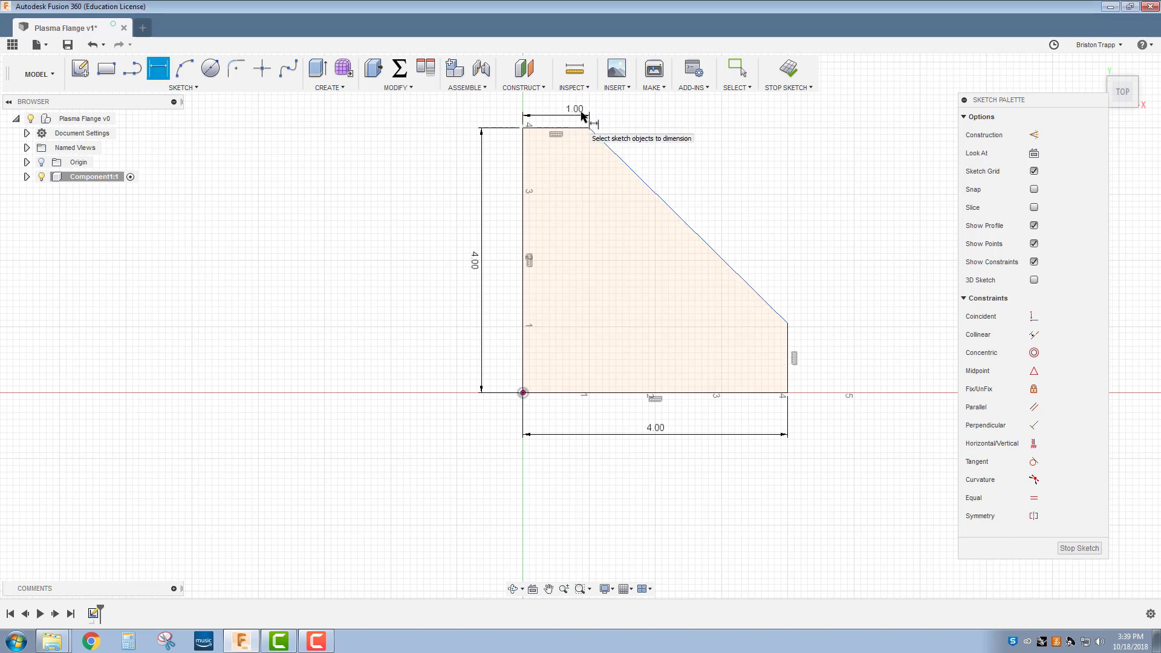
{"action": "left_click", "coordinate": [786, 373]}
{"action": "left_click", "coordinate": [808, 369]}
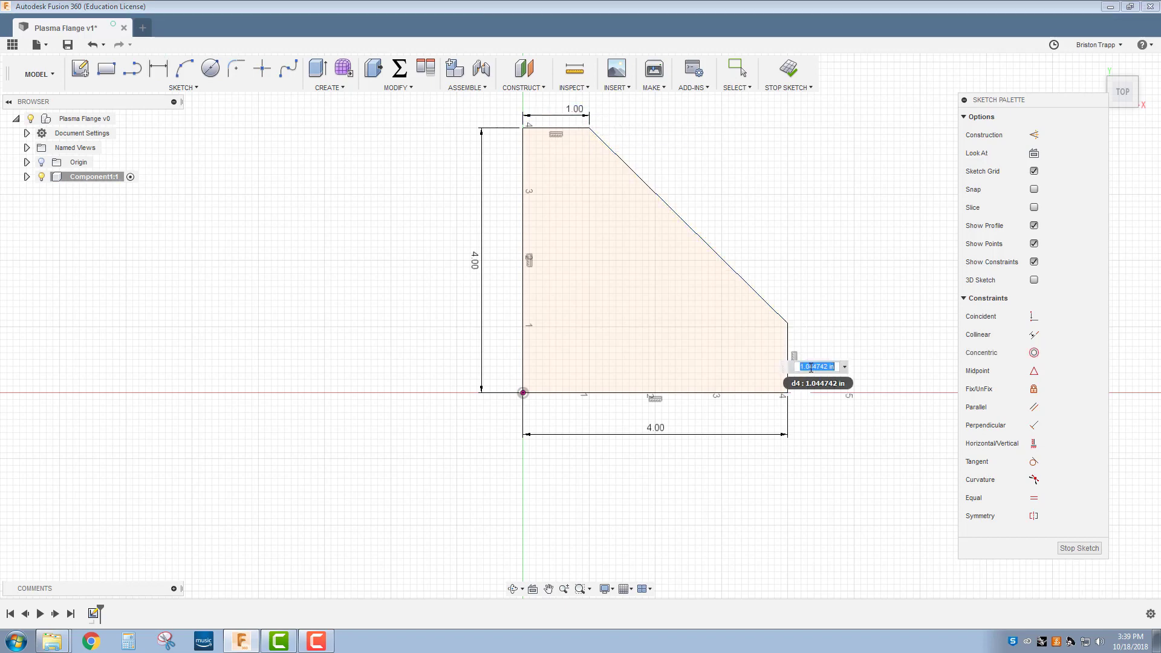
{"action": "type", "text": "1"}
{"action": "key", "text": "Return"}
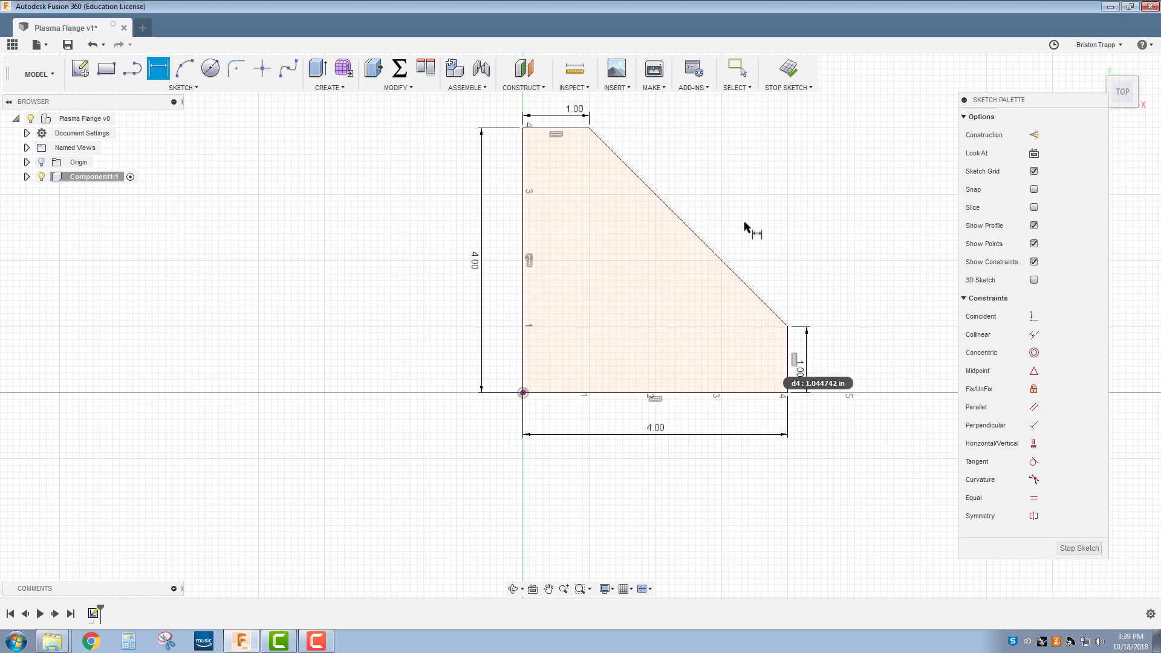
- Fillet the bottom-left corner at 1.00 in, then undo two trial corner fillets
{"action": "left_click", "coordinate": [181, 87]}
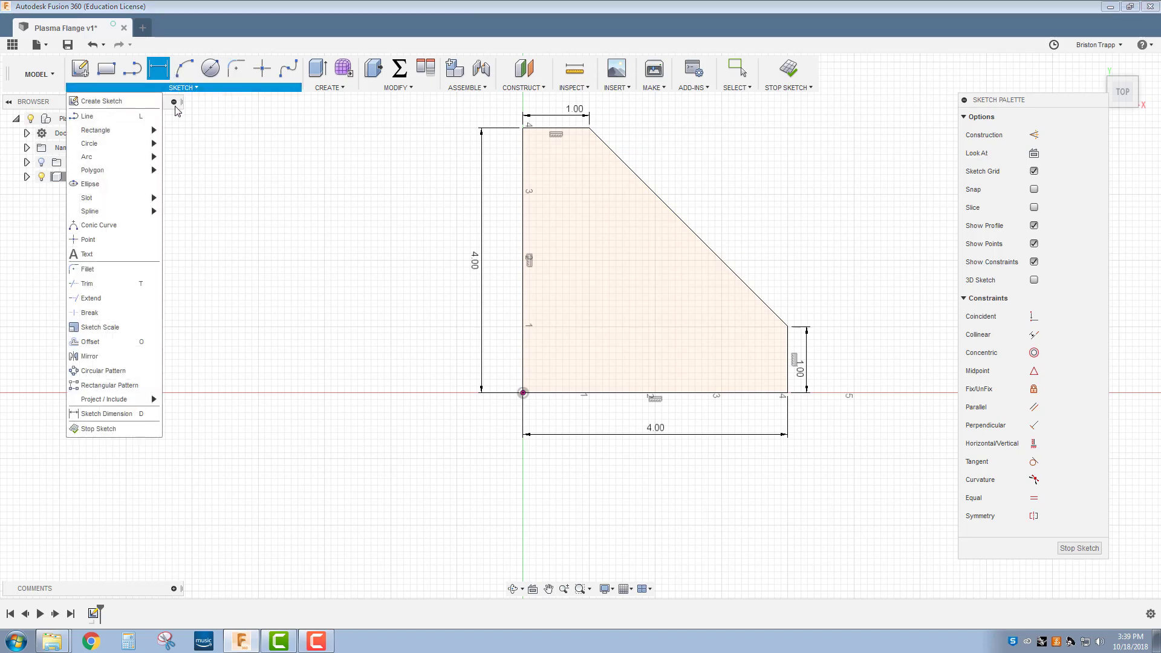
{"action": "left_click", "coordinate": [113, 273]}
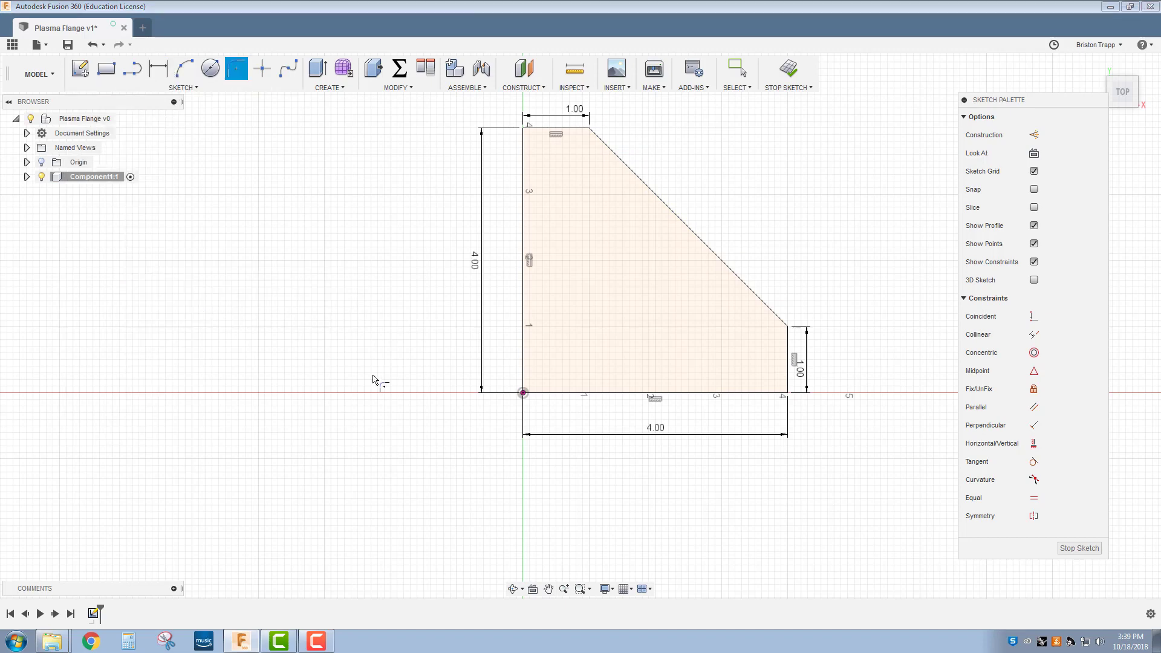
{"action": "left_click", "coordinate": [523, 394]}
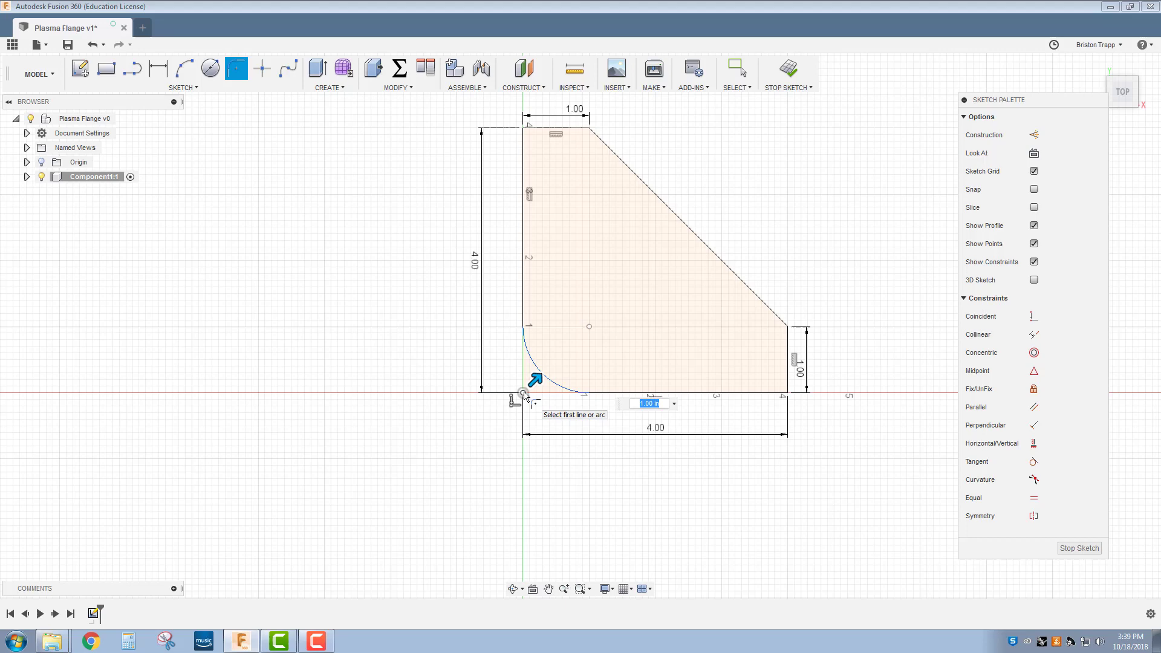
{"action": "key", "text": "Return"}
{"action": "left_click", "coordinate": [523, 128]}
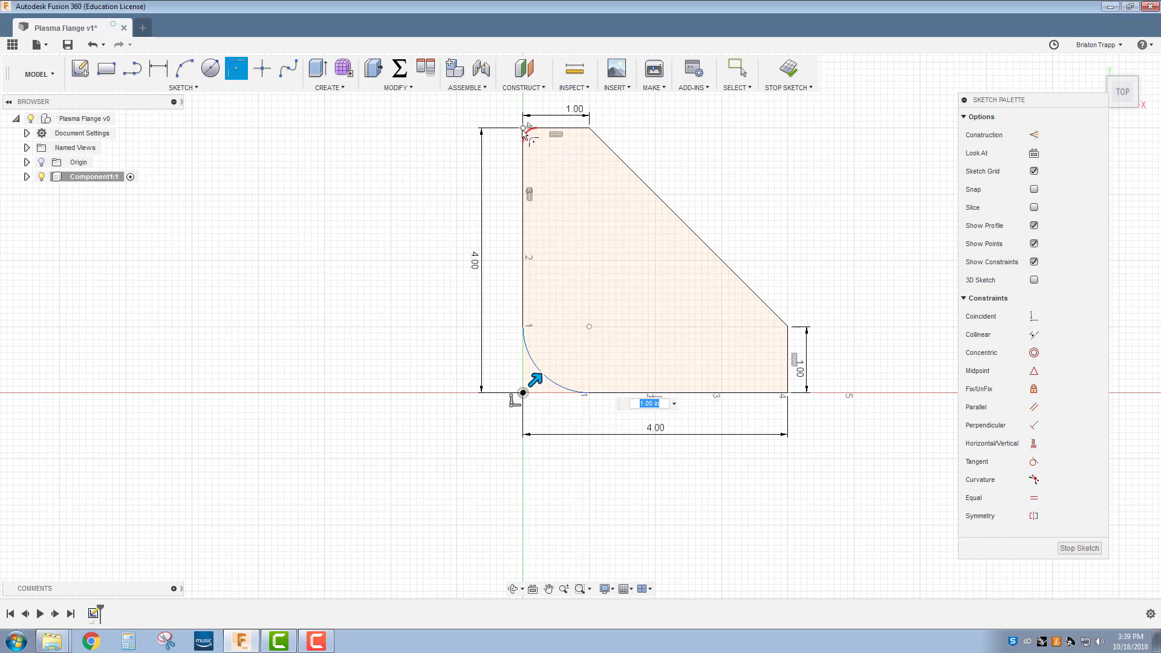
{"action": "key", "text": "Return"}
{"action": "left_click", "coordinate": [787, 392]}
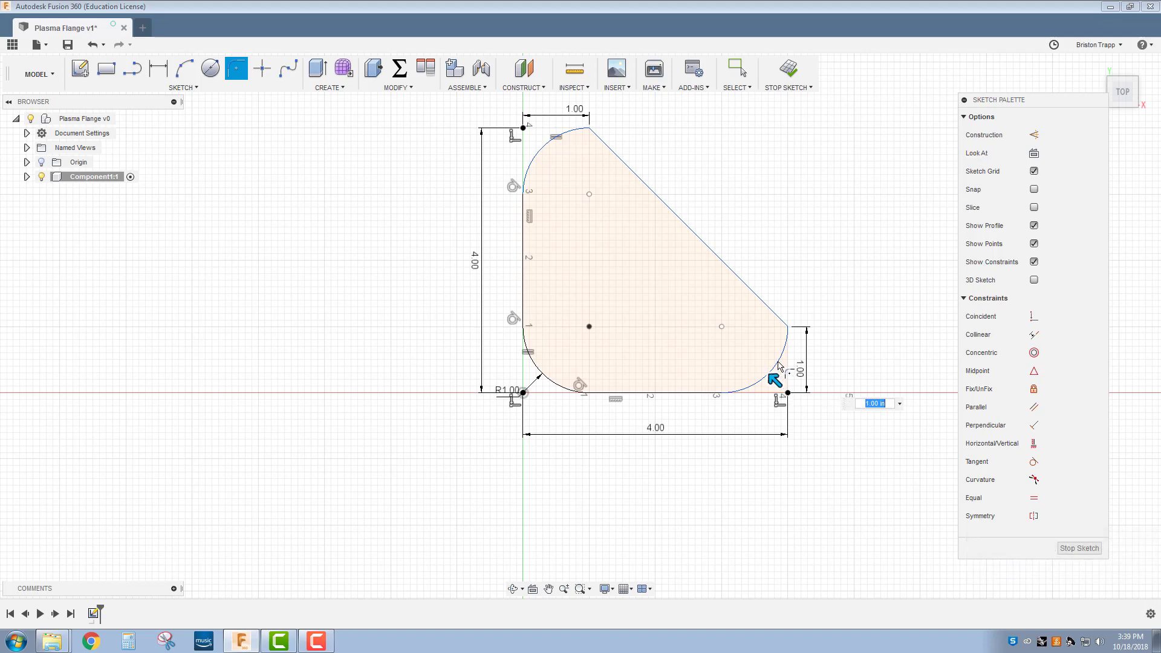
{"action": "key", "text": "Return"}
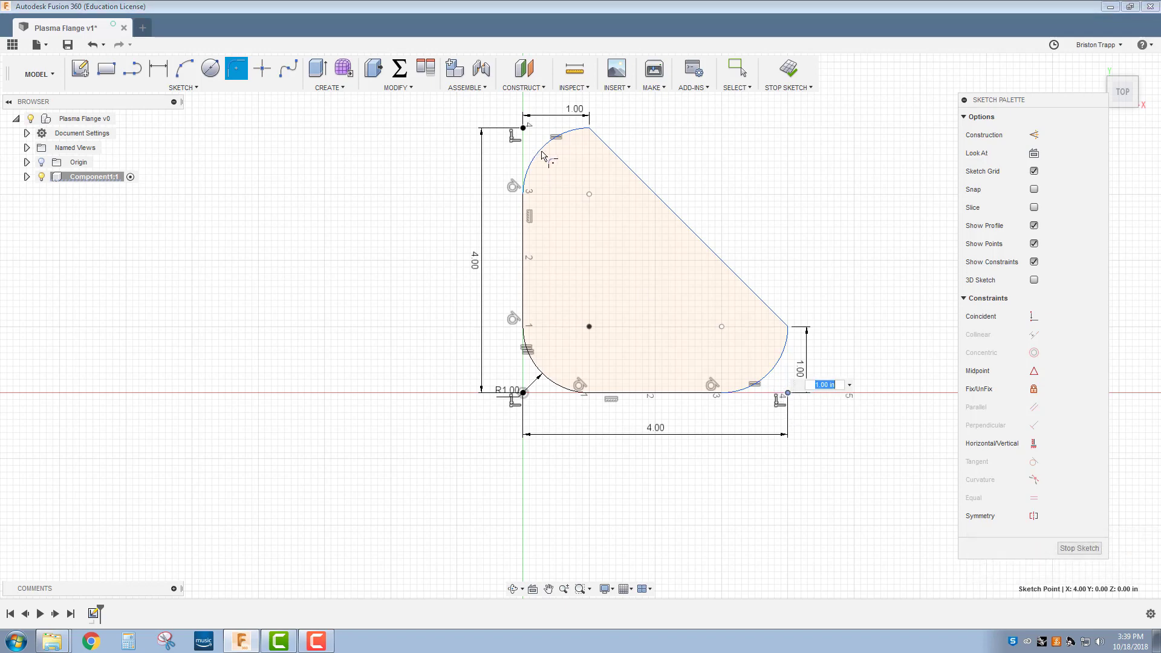
{"action": "key", "text": "Escape"}
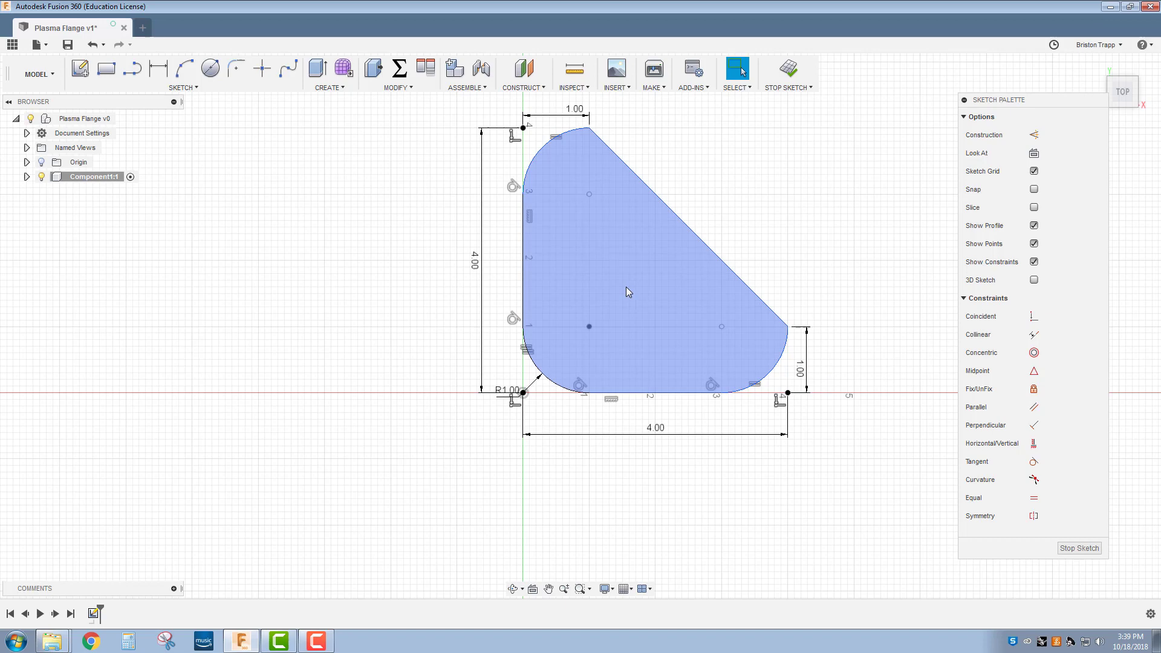
{"action": "key", "text": "ctrl+z"}
{"action": "key", "text": "ctrl+z"}
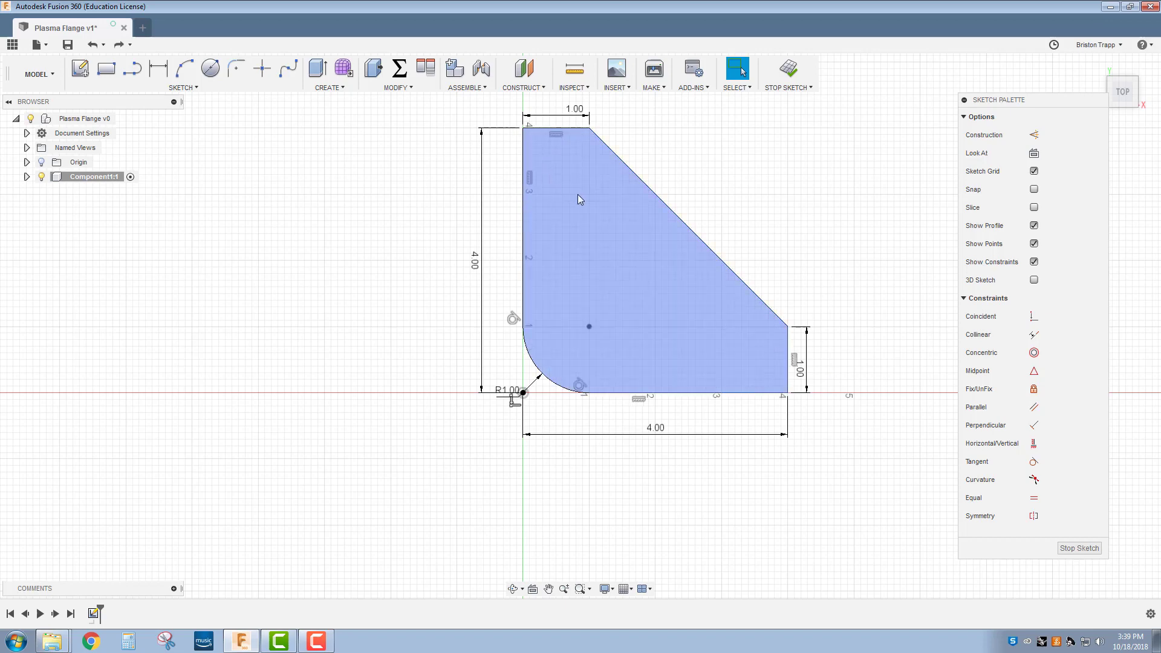
- Round the top-left, bottom-right and both diagonal-end corners with 0.5 in fillets
{"action": "left_click", "coordinate": [184, 89]}
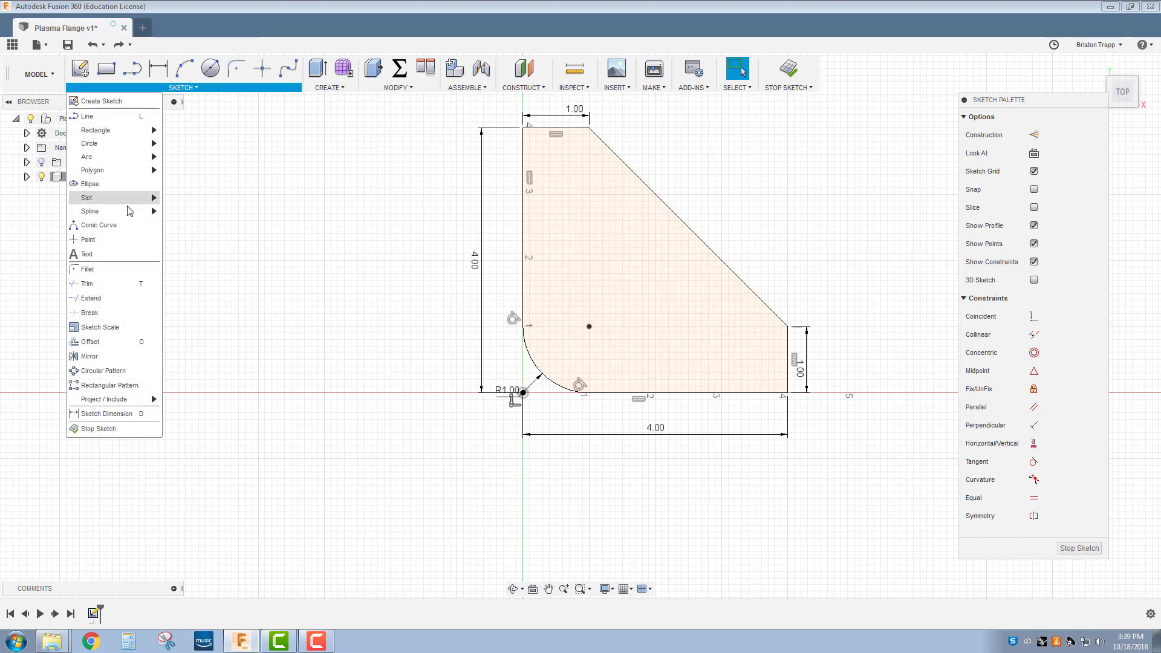
{"action": "left_click", "coordinate": [109, 270]}
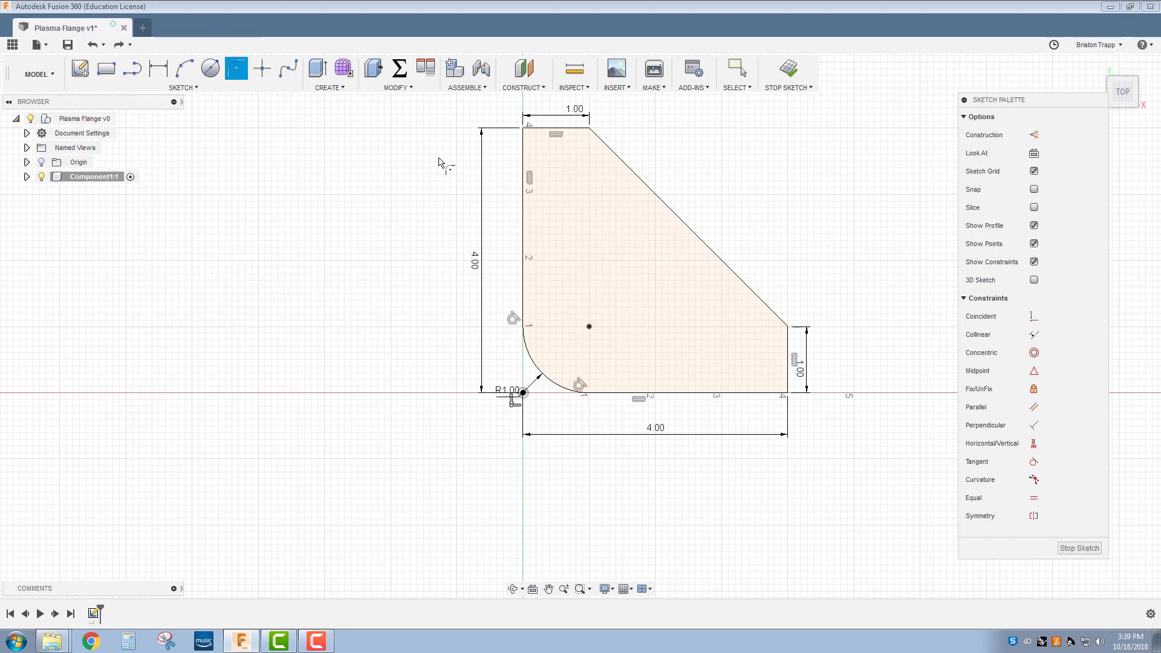
{"action": "left_click", "coordinate": [523, 128]}
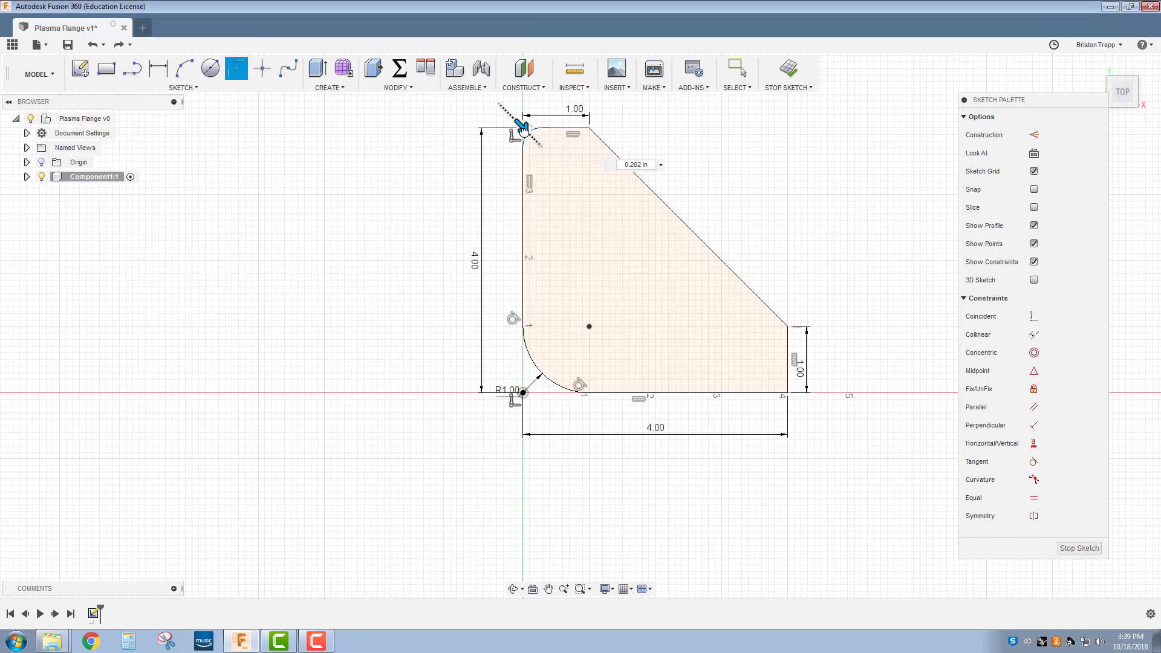
{"action": "left_click_drag", "start_coordinate": [521, 125], "coordinate": [529, 134]}
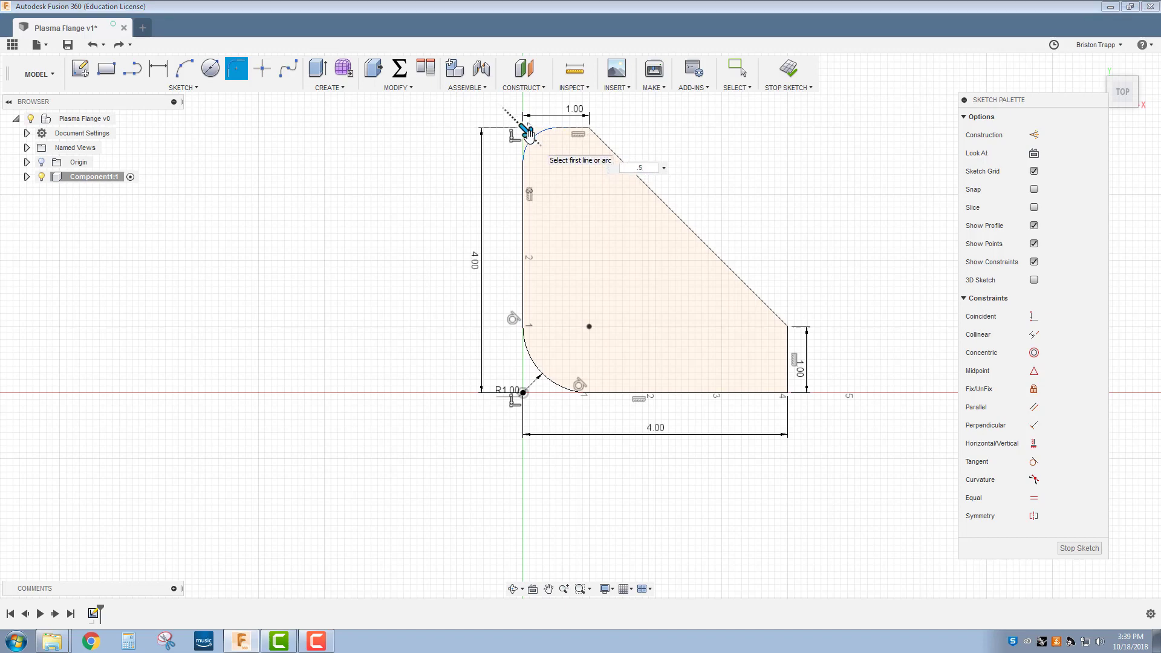
{"action": "left_click", "coordinate": [786, 392]}
{"action": "left_click", "coordinate": [788, 327]}
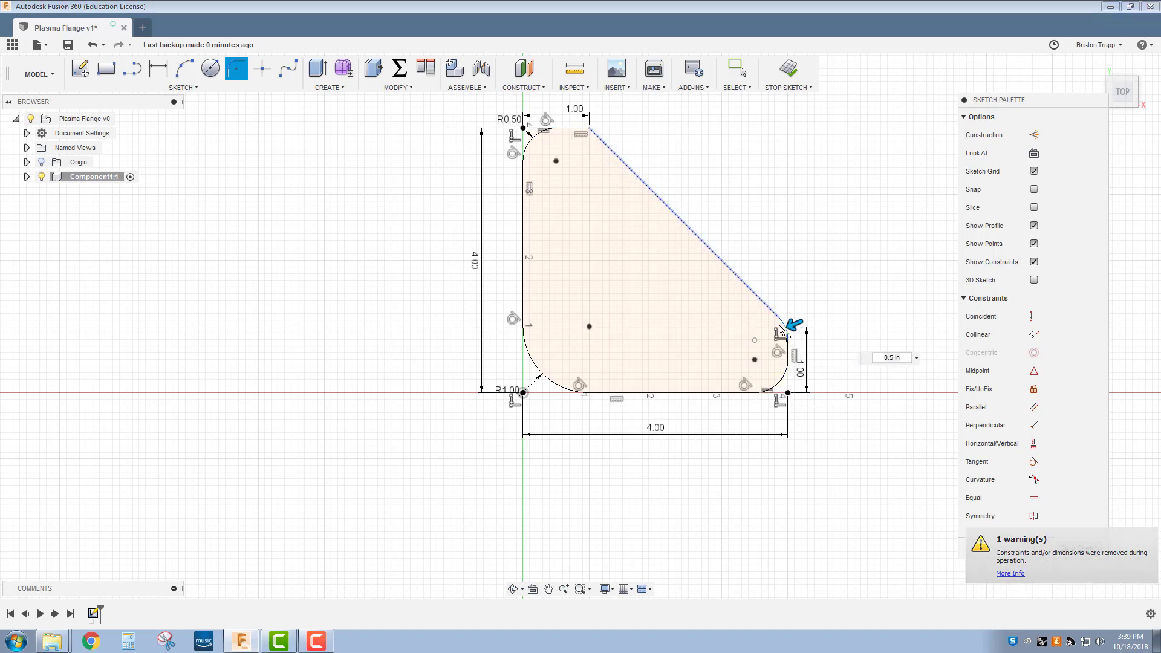
{"action": "left_click", "coordinate": [585, 132]}
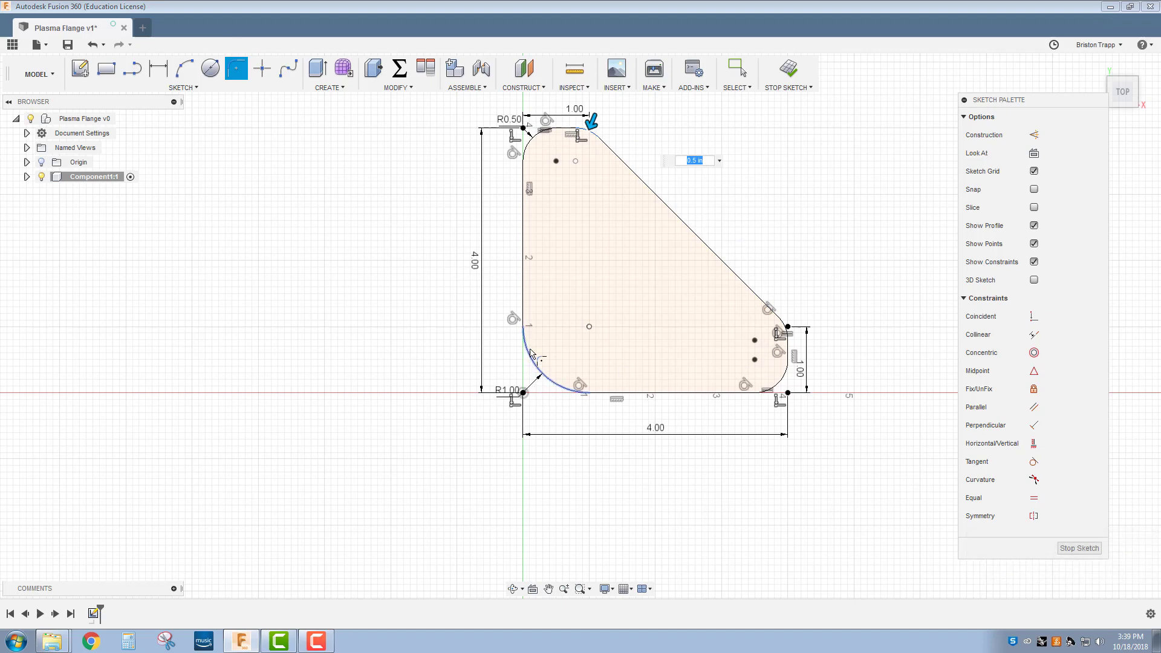
{"action": "key", "text": "Return"}
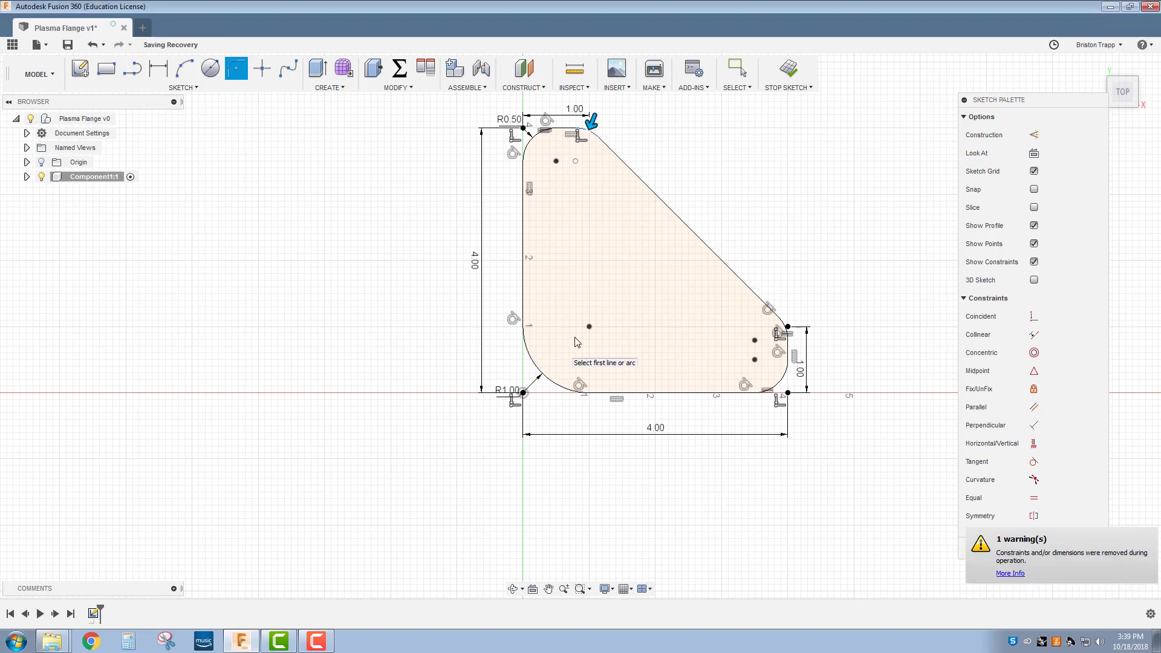
{"action": "key", "text": "Escape"}
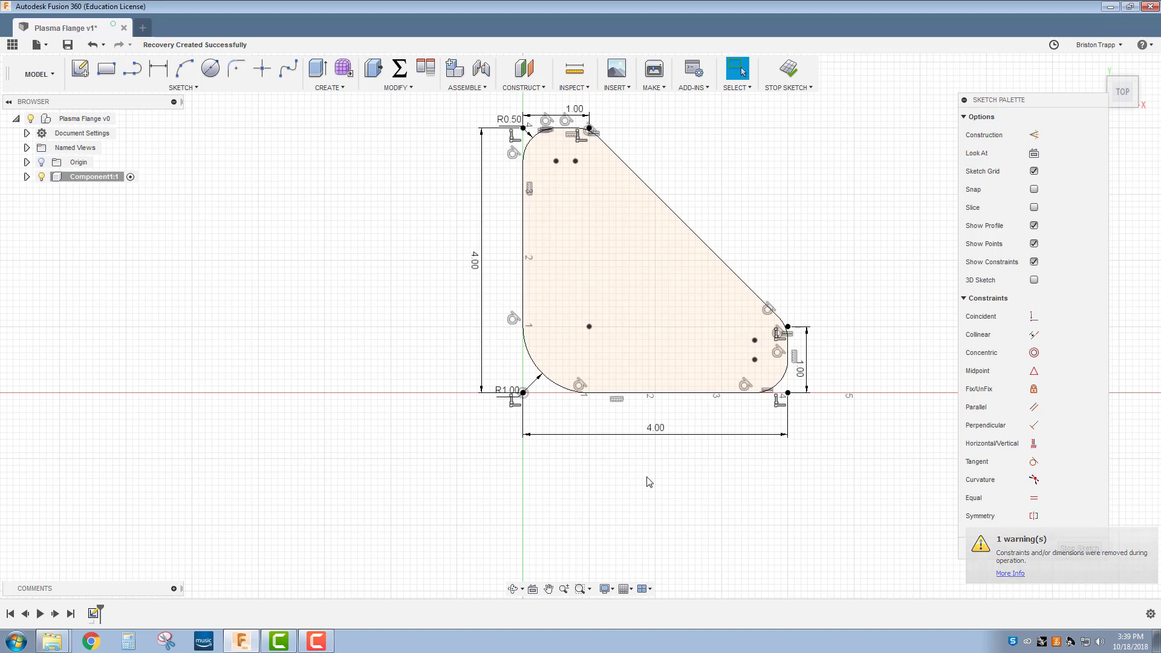
{"action": "scroll", "coordinate": [650, 482], "scroll_direction": "up", "scroll_amount": 1}
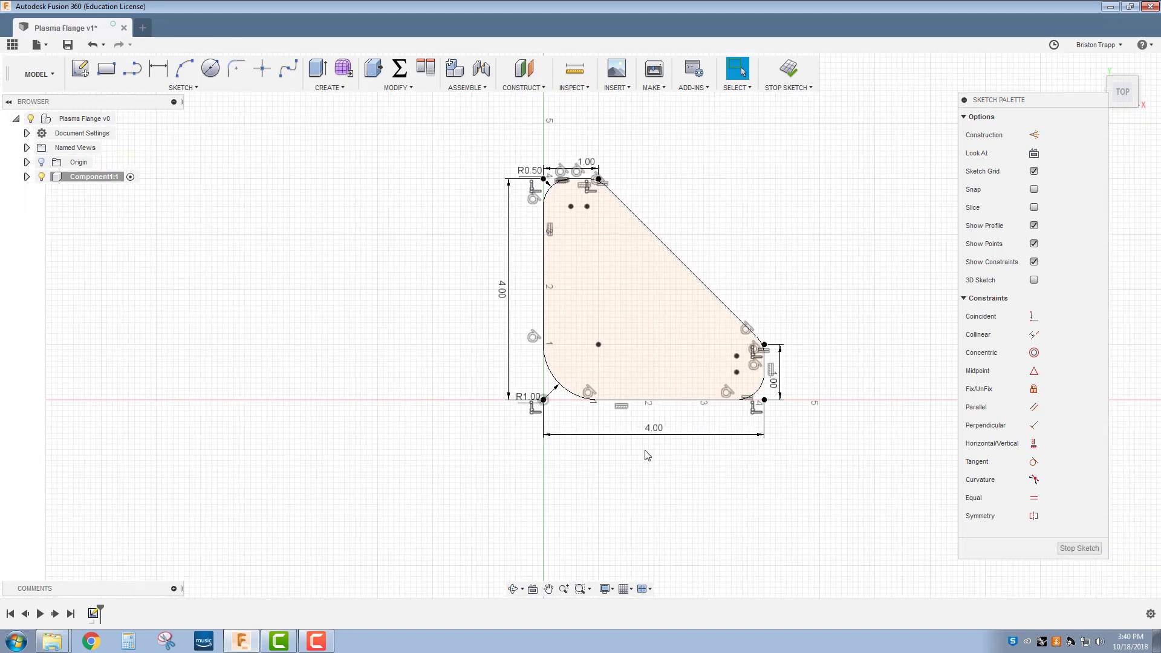
{"action": "scroll", "coordinate": [646, 456], "scroll_direction": "down", "scroll_amount": 2}
- Offset the whole plate outline 0.75 in inward to form the inner cutout
{"action": "key", "text": "o"}
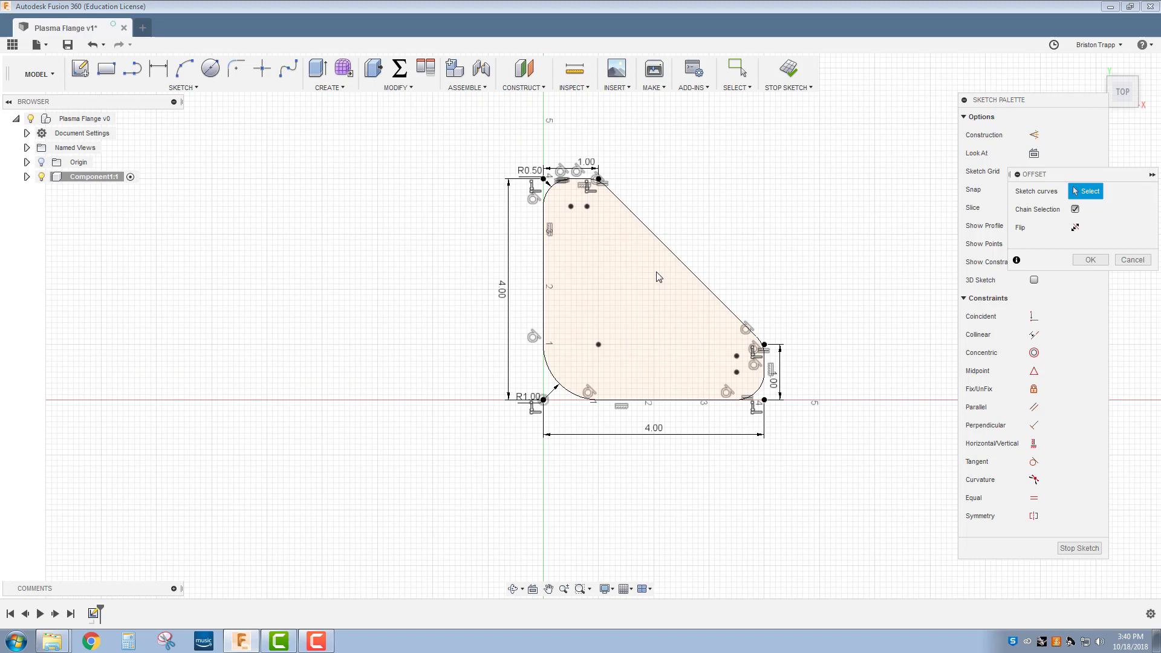
{"action": "left_click", "coordinate": [671, 255]}
{"action": "left_click_drag", "start_coordinate": [671, 255], "coordinate": [652, 275]}
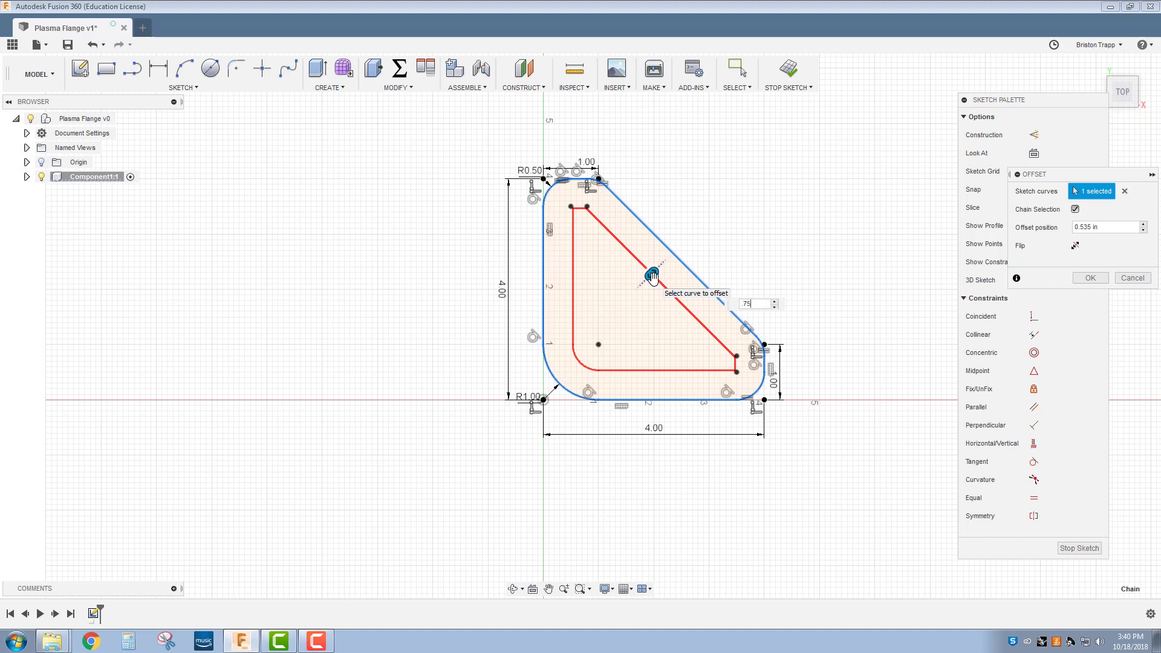
{"action": "key", "text": "Return"}
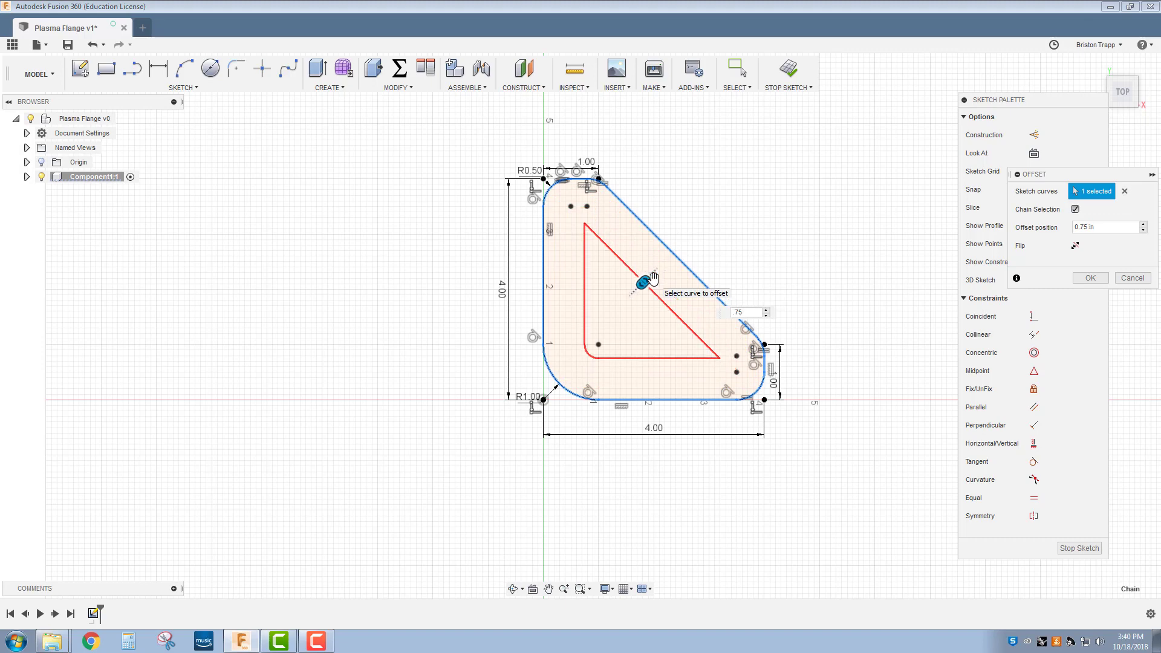
{"action": "key", "text": "Return"}
{"action": "scroll", "coordinate": [608, 193], "scroll_direction": "up", "scroll_amount": 3}
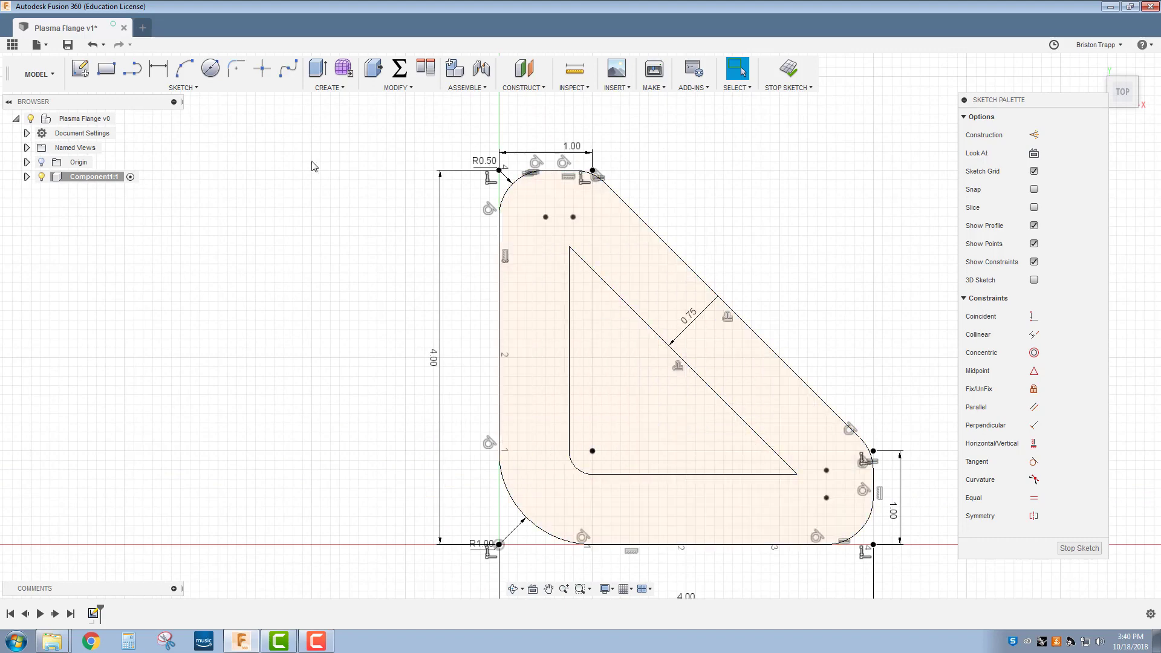
- Draw three circles in a column down the plate's left band as bolt holes
{"action": "left_click", "coordinate": [210, 68]}
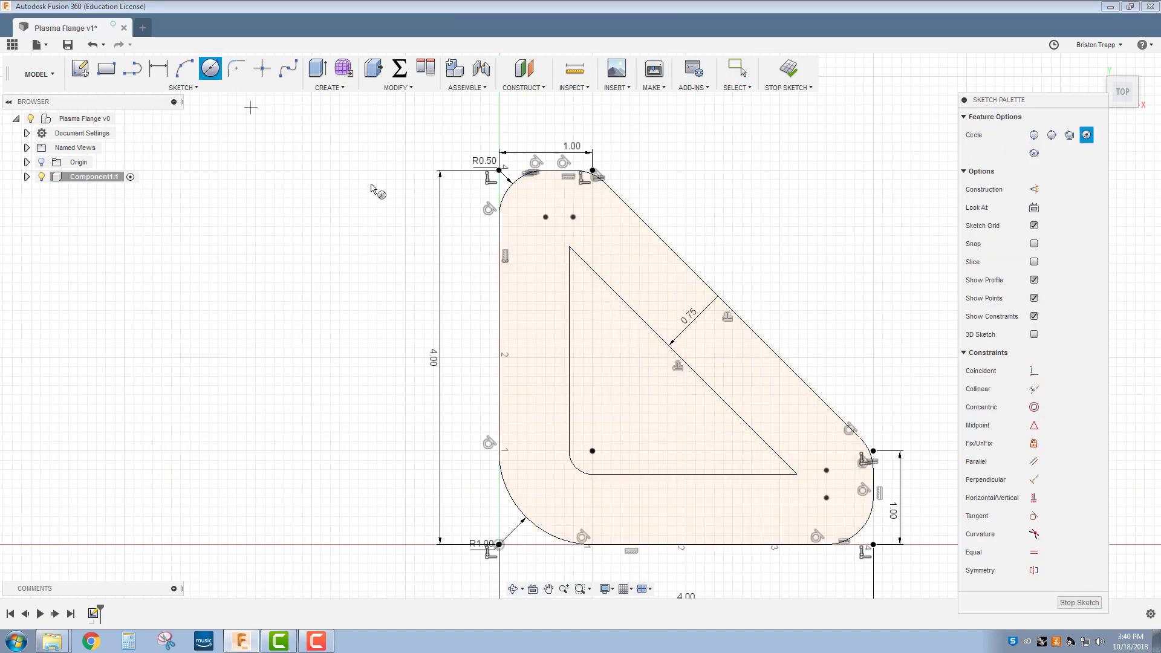
{"action": "left_click", "coordinate": [522, 230]}
{"action": "left_click", "coordinate": [539, 258]}
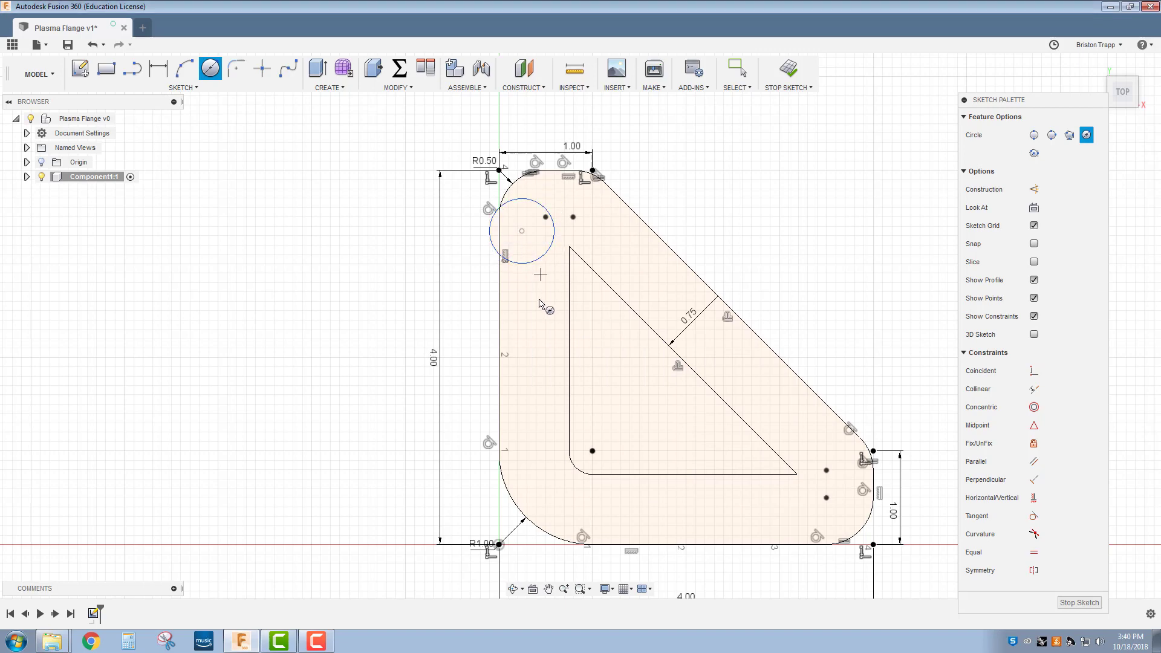
{"action": "left_click", "coordinate": [535, 313]}
{"action": "left_click", "coordinate": [553, 343]}
{"action": "left_click", "coordinate": [536, 397]}
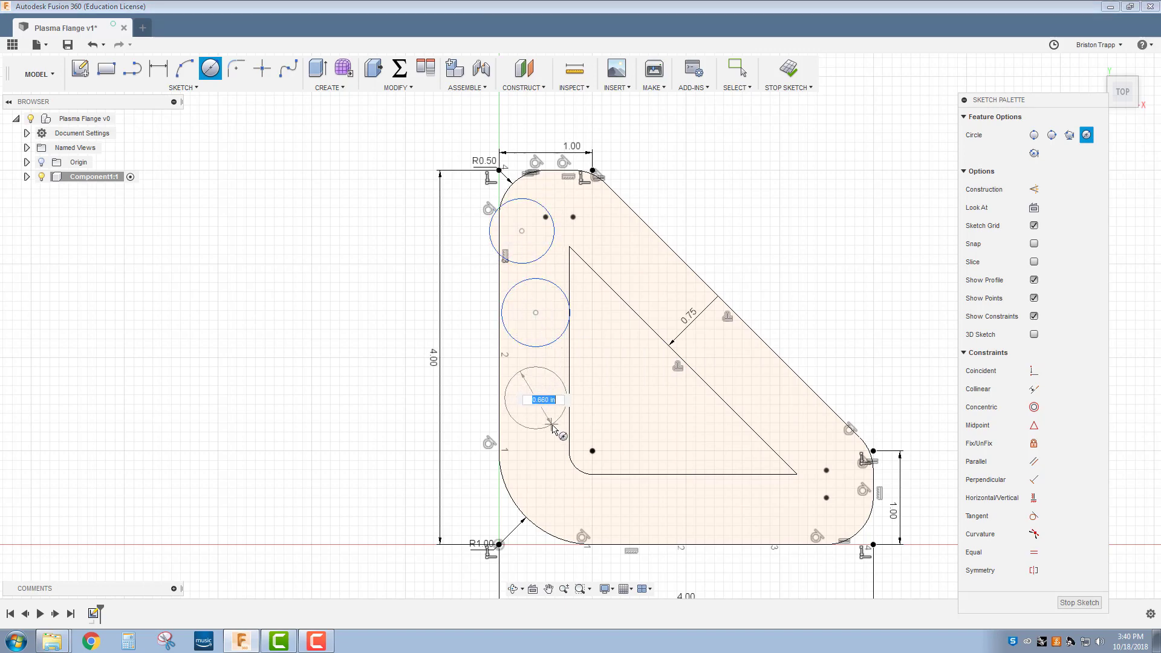
{"action": "left_click", "coordinate": [552, 425]}
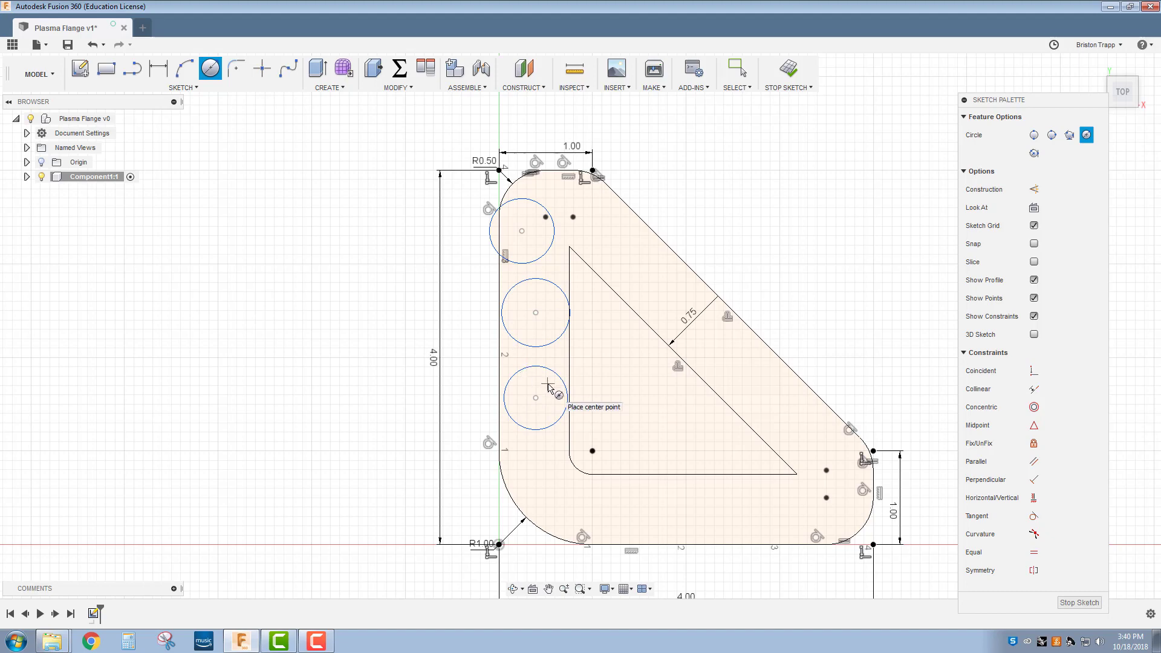
- Dimension the top circle at 0.25 in diameter; try 0.25 on the middle circle, then undo it
{"action": "key", "text": "d"}
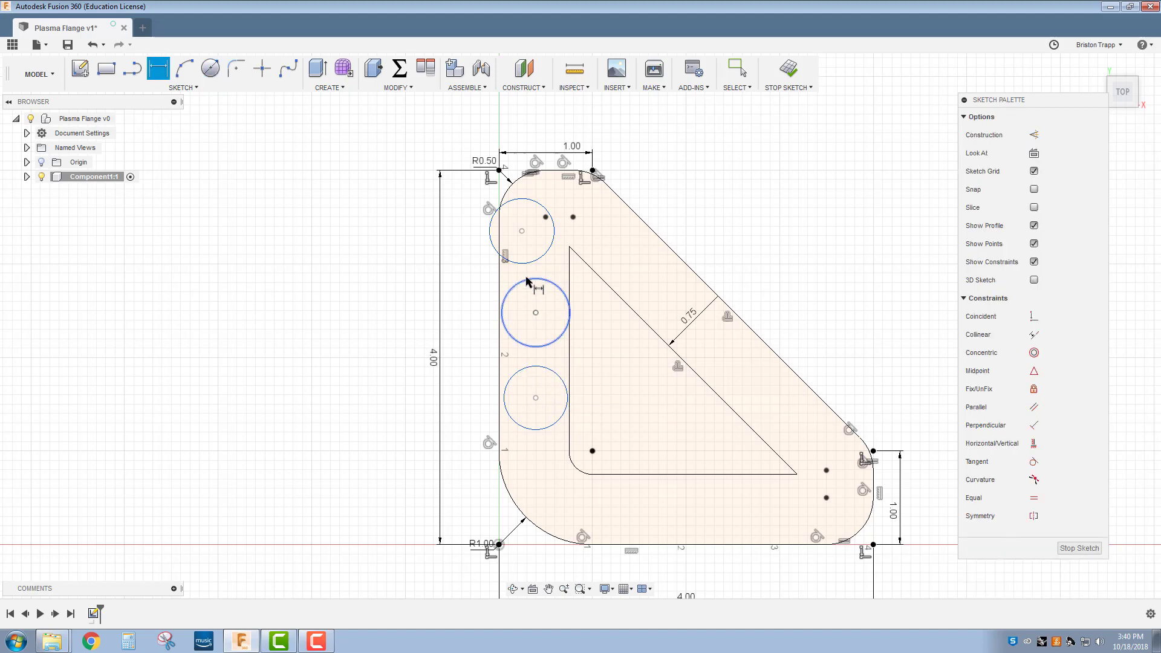
{"action": "left_click", "coordinate": [545, 254]}
{"action": "left_click", "coordinate": [535, 244]}
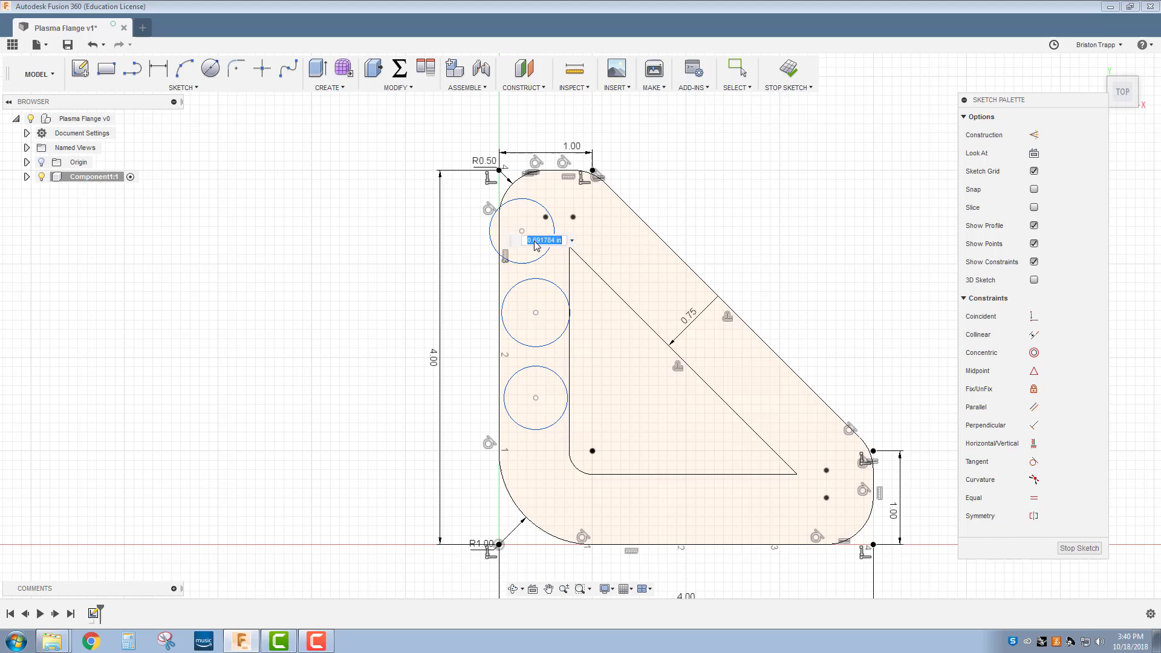
{"action": "type", "text": ".25"}
{"action": "key", "text": "Return"}
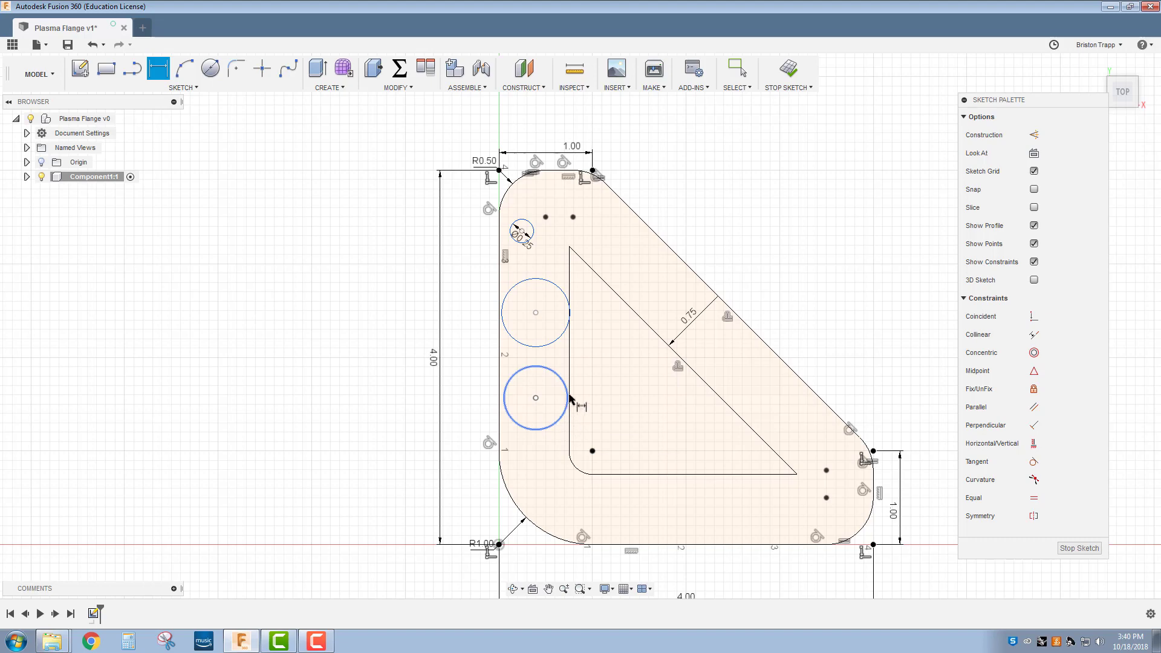
{"action": "left_click", "coordinate": [557, 336]}
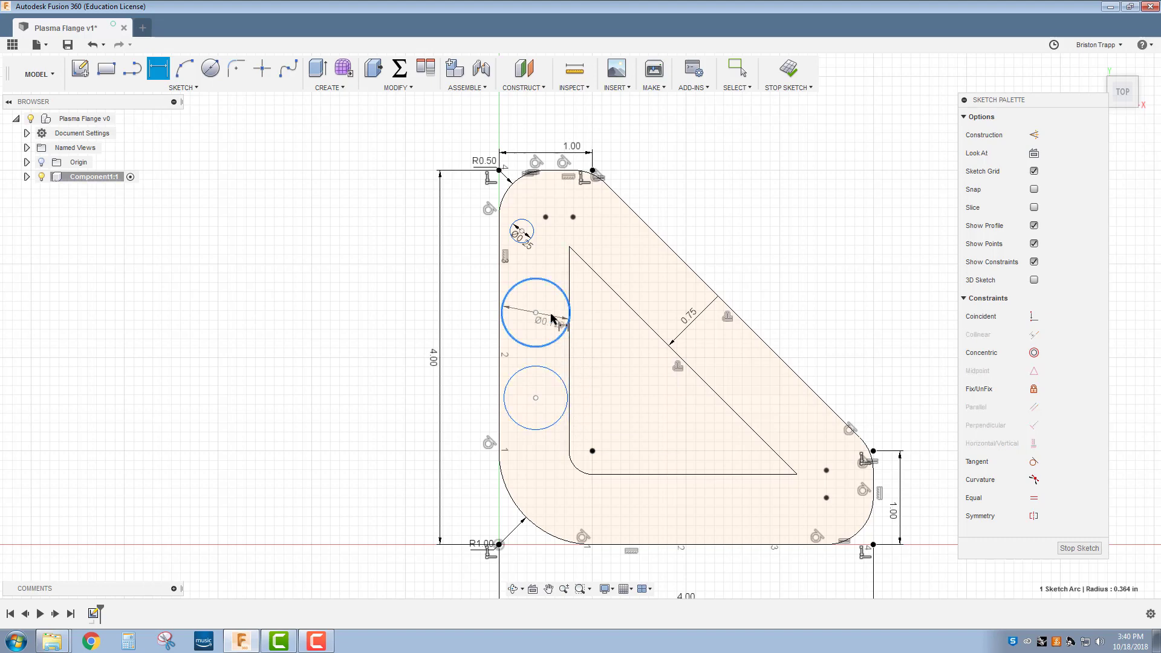
{"action": "left_click", "coordinate": [554, 315]}
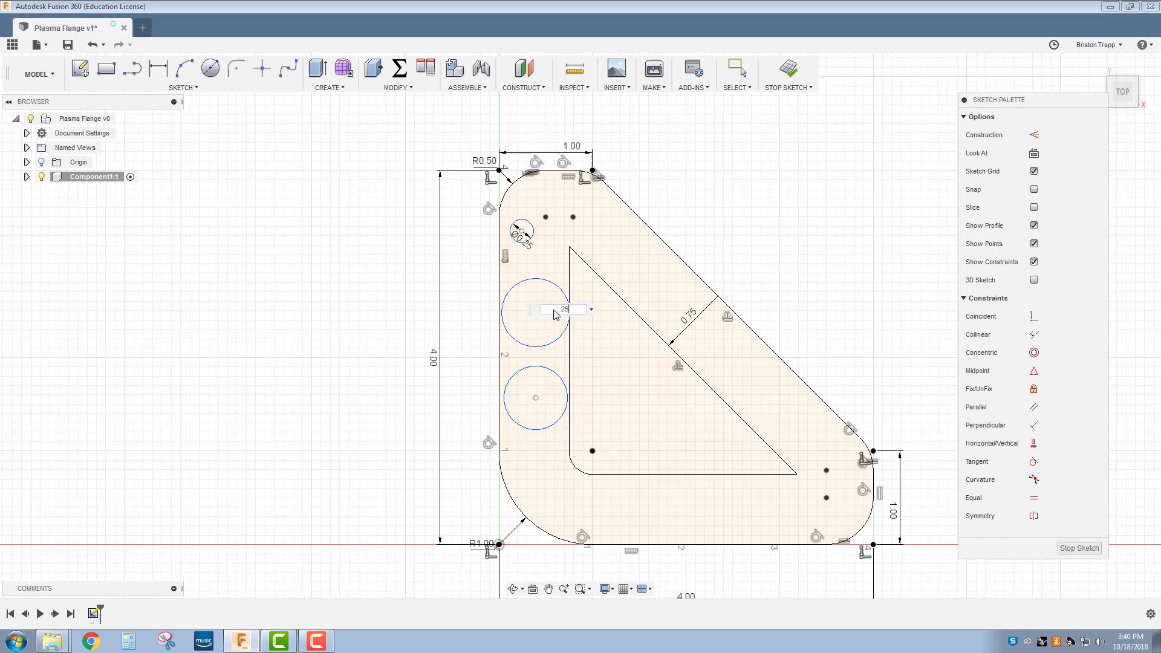
{"action": "type", "text": ".25"}
{"action": "key", "text": "Return"}
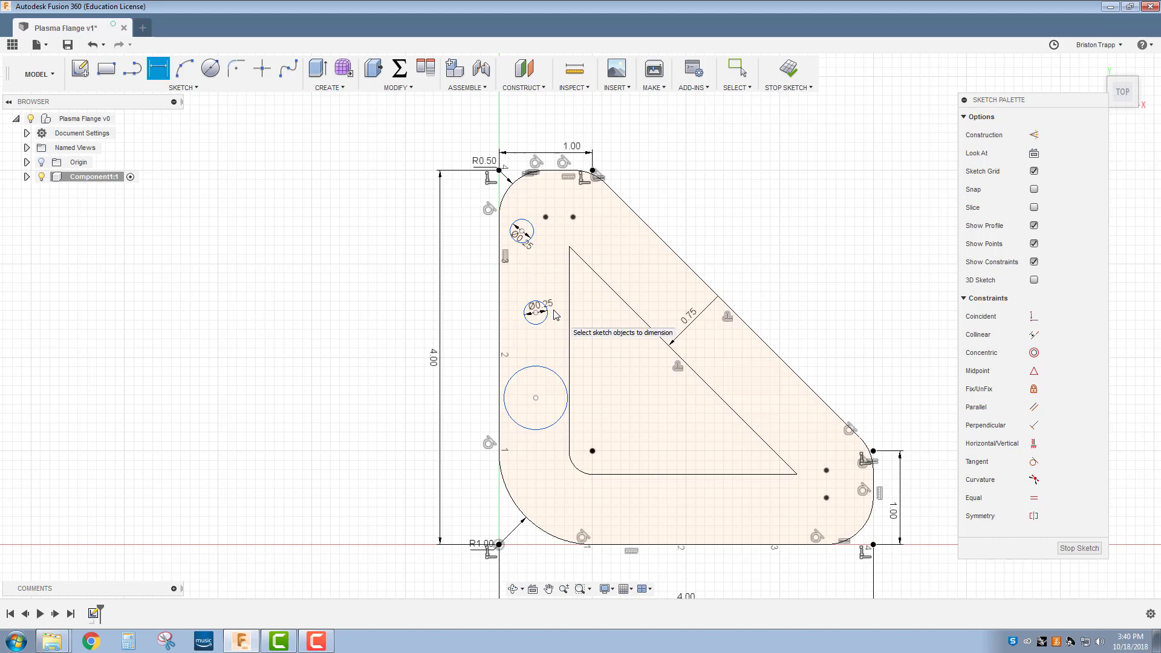
{"action": "key", "text": "ctrl+z"}
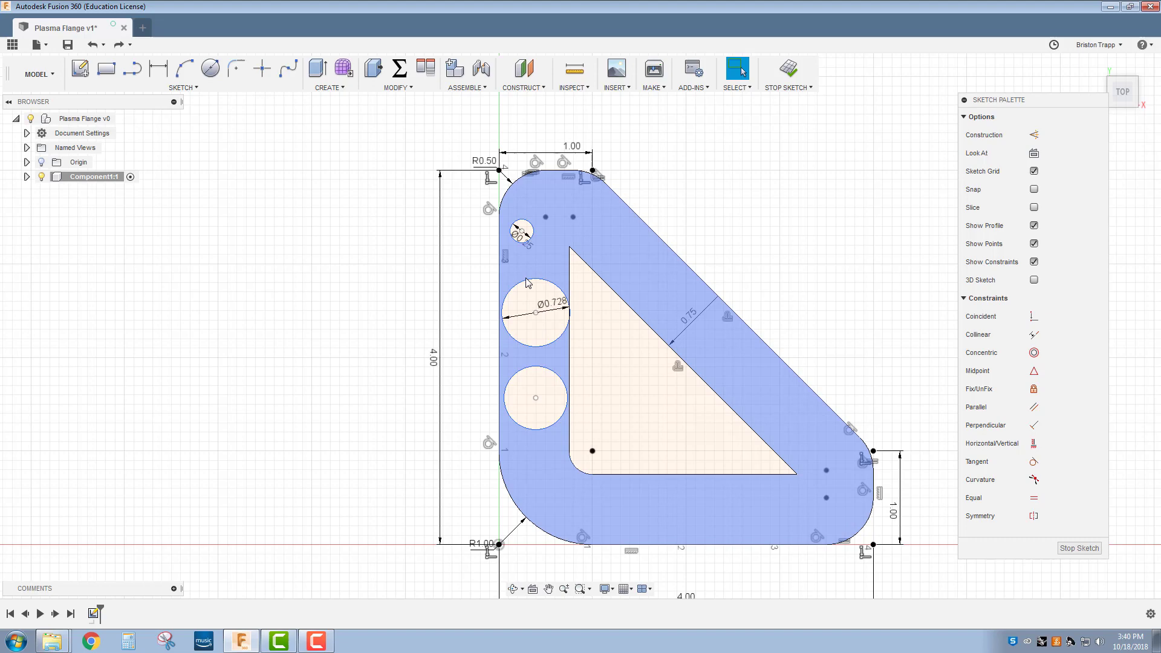
- Link the middle circle's diameter to the top circle's and set the lower circle's to d9
{"action": "double_click", "coordinate": [555, 308]}
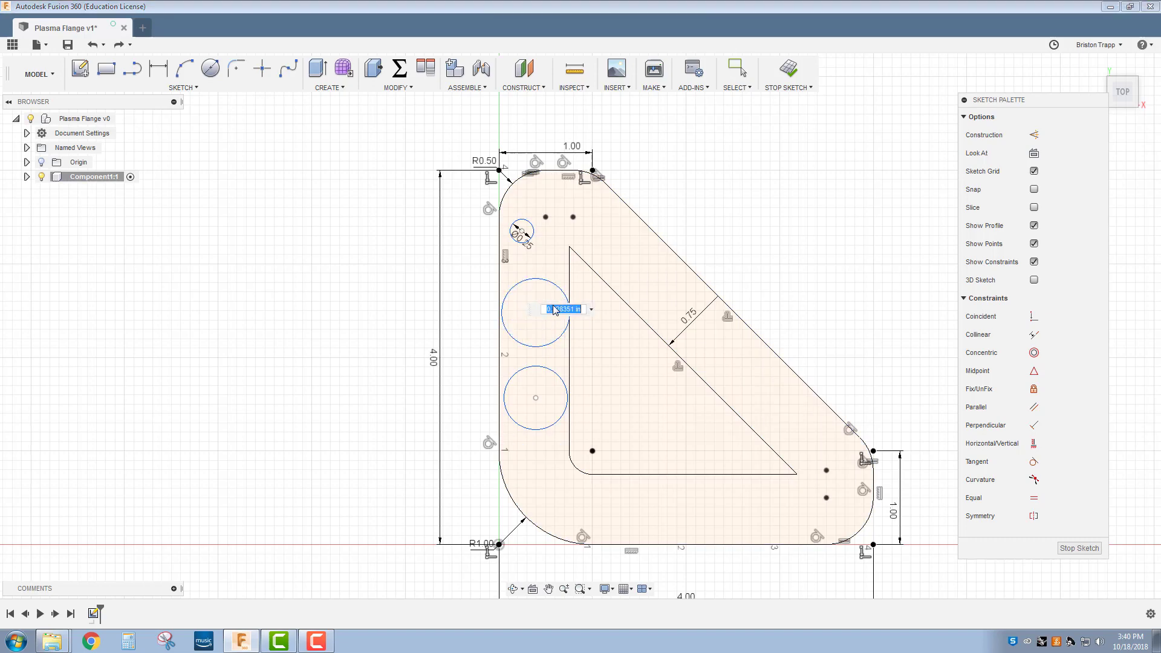
{"action": "left_click", "coordinate": [532, 253]}
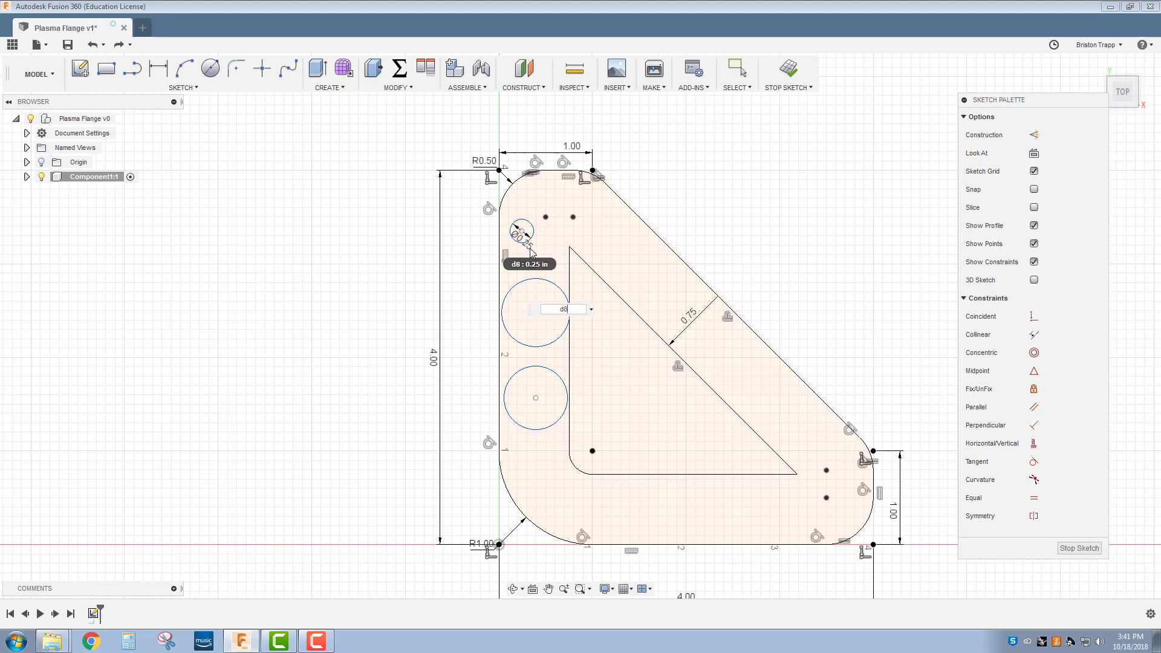
{"action": "key", "text": "Return"}
{"action": "key", "text": "Escape"}
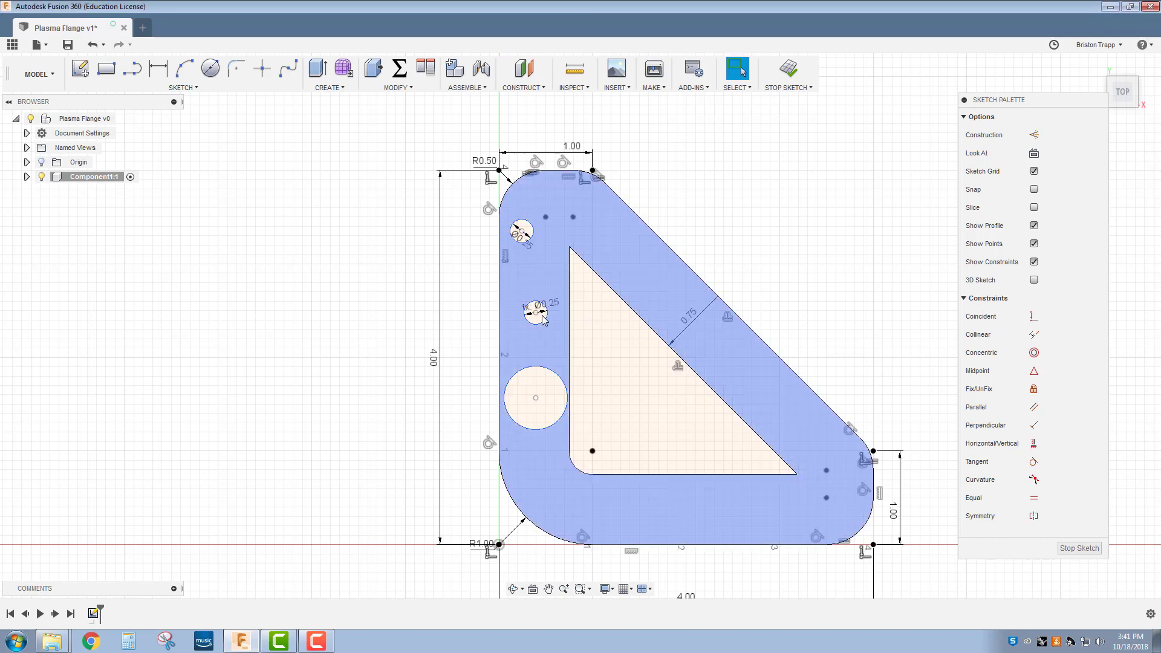
{"action": "left_click", "coordinate": [546, 368]}
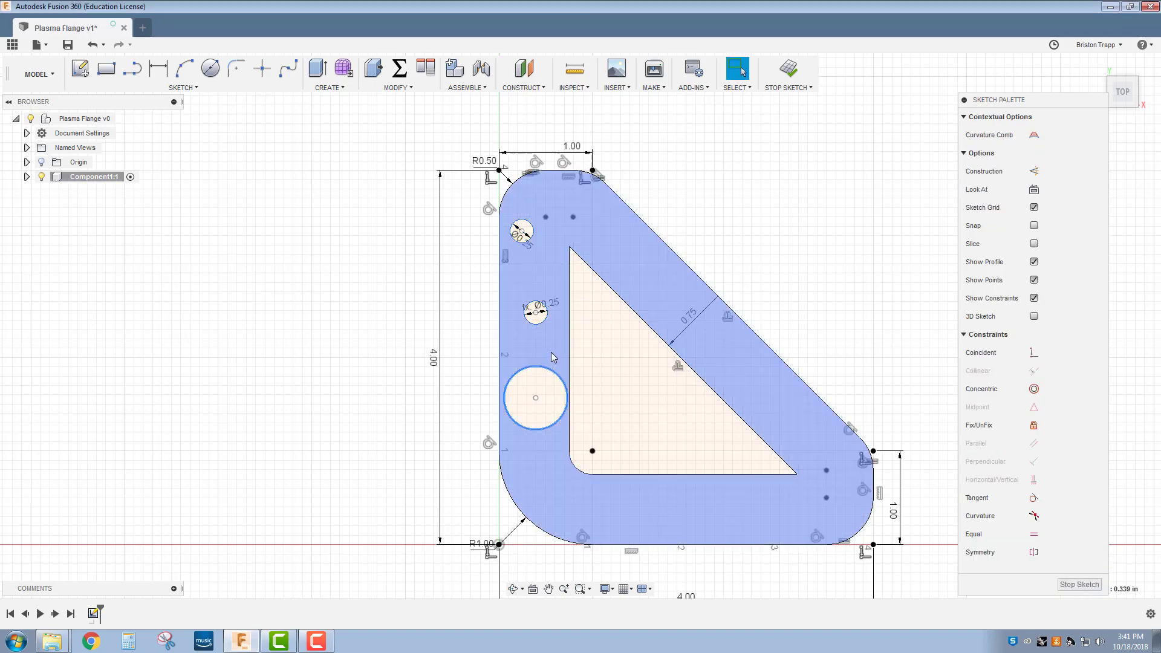
{"action": "key", "text": "d"}
{"action": "left_click", "coordinate": [535, 382]}
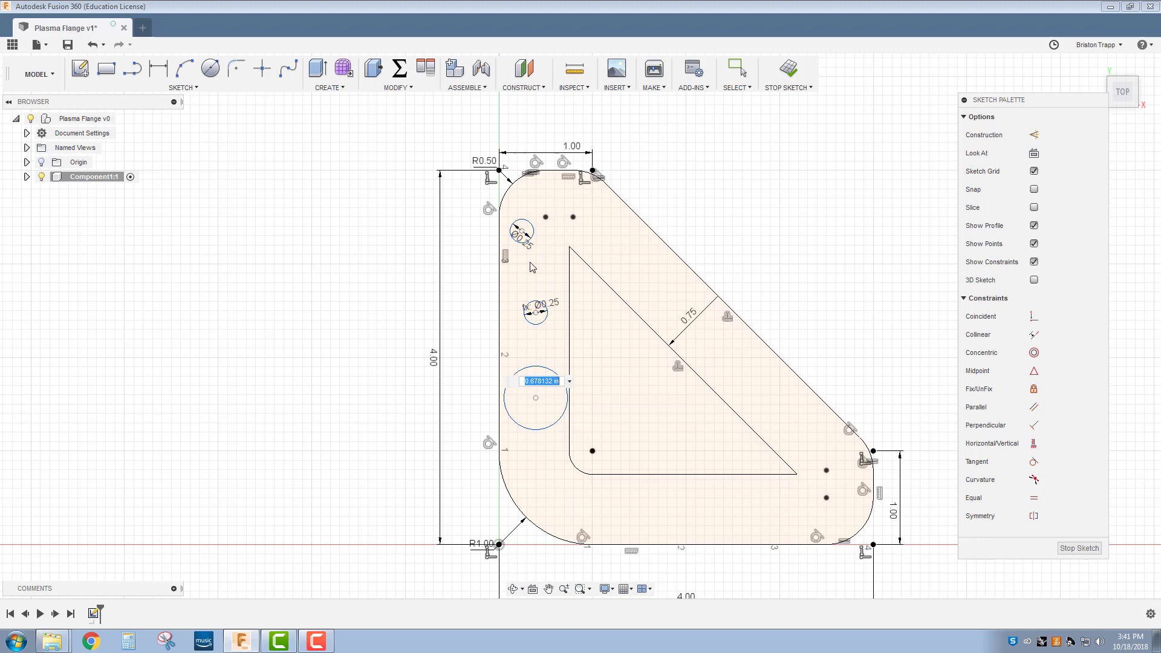
{"action": "type", "text": "d9"}
{"action": "key", "text": "Return"}
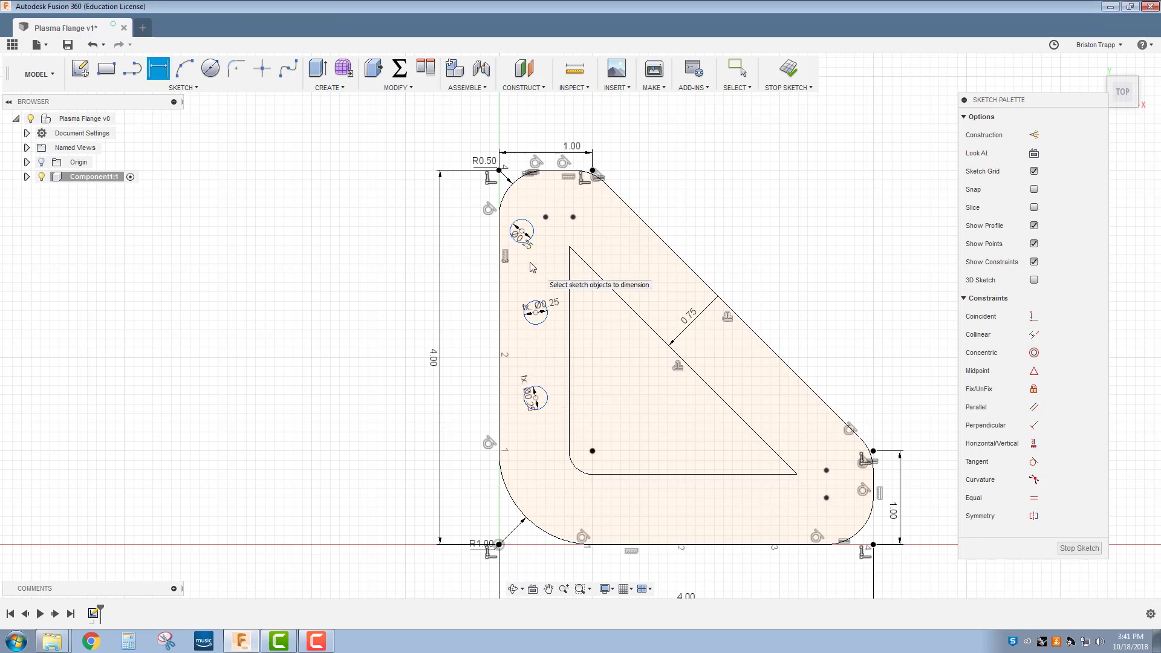
- Undo the linked diameters and constrain both large circles equal to the Ø0.25 circle
{"action": "key", "text": "Escape"}
{"action": "key", "text": "ctrl+z"}
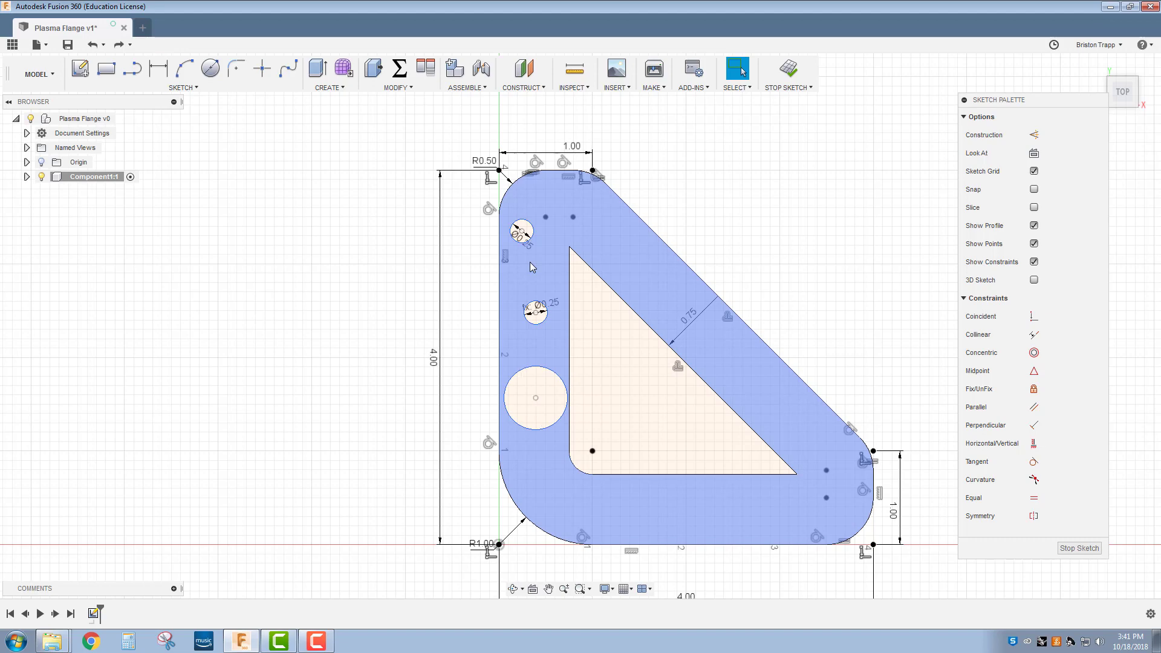
{"action": "key", "text": "ctrl+z"}
{"action": "key", "text": "ctrl+z"}
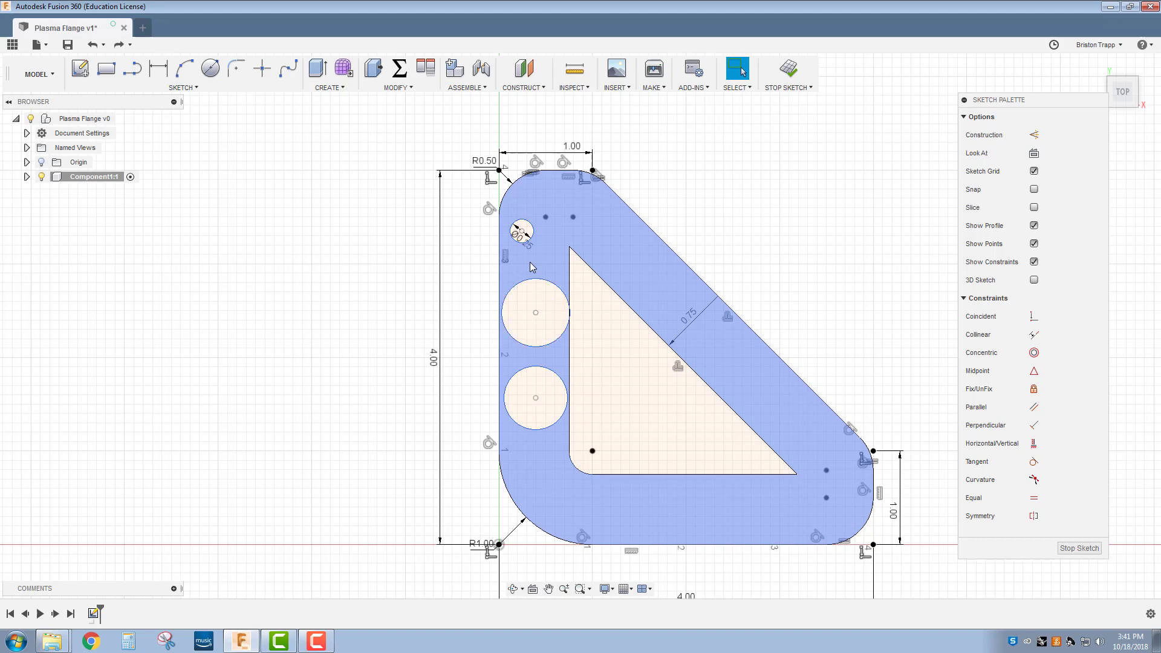
{"action": "left_click", "coordinate": [1033, 499]}
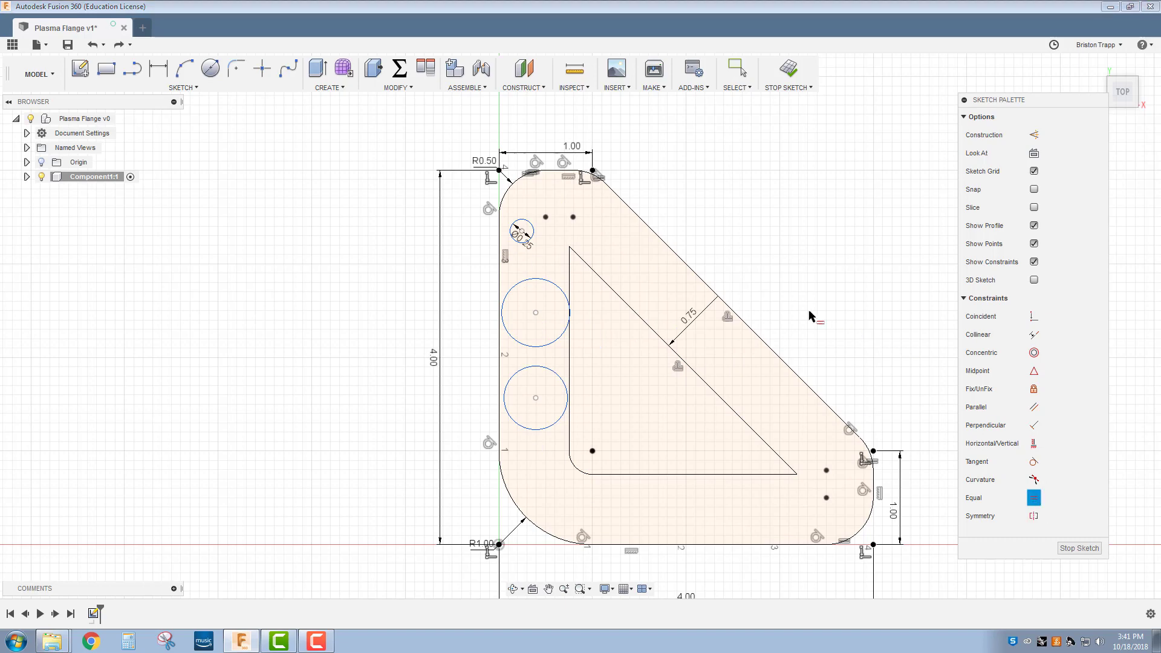
{"action": "left_click", "coordinate": [532, 232]}
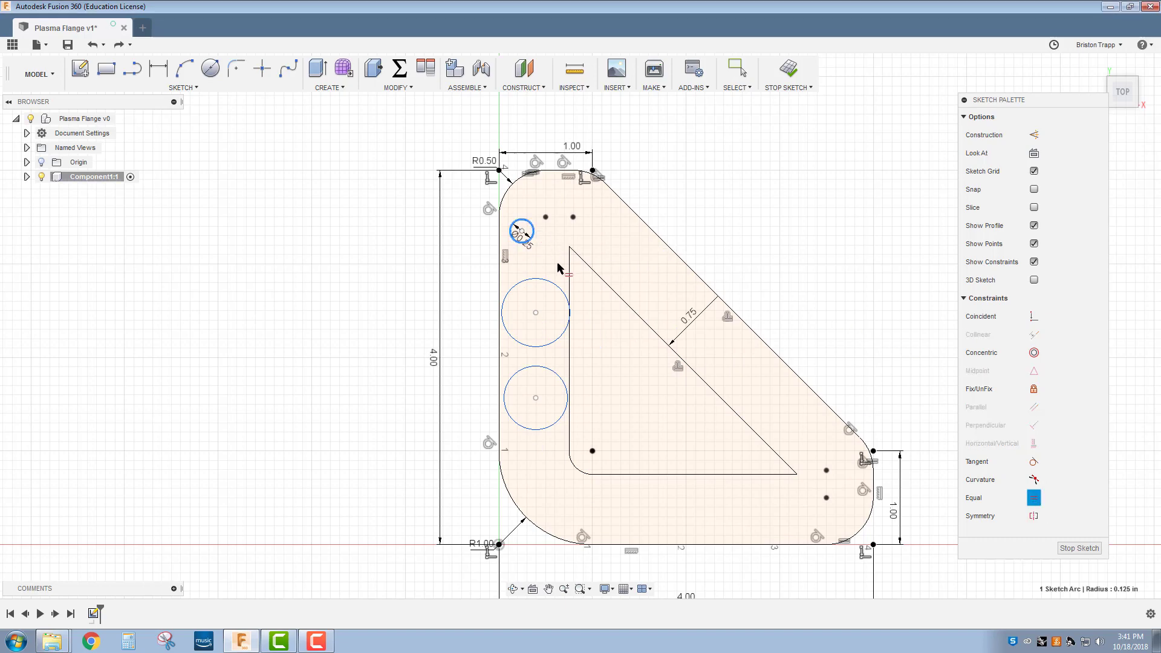
{"action": "left_click", "coordinate": [553, 284]}
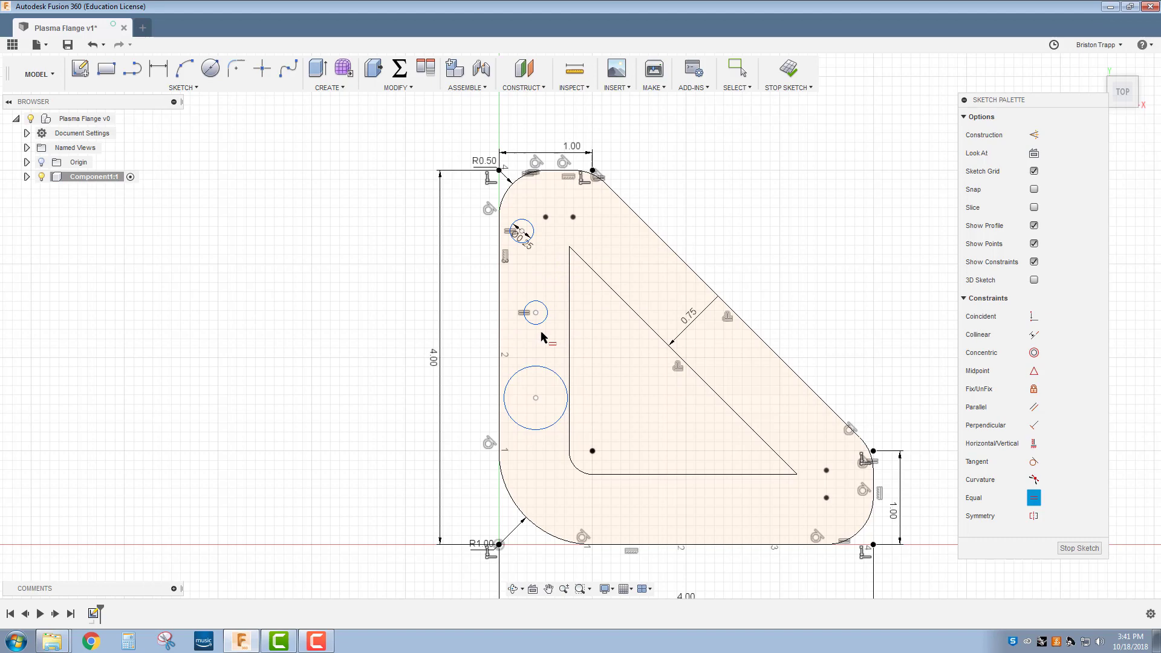
{"action": "left_click", "coordinate": [545, 317]}
{"action": "left_click", "coordinate": [557, 373]}
{"action": "right_click", "coordinate": [555, 299]}
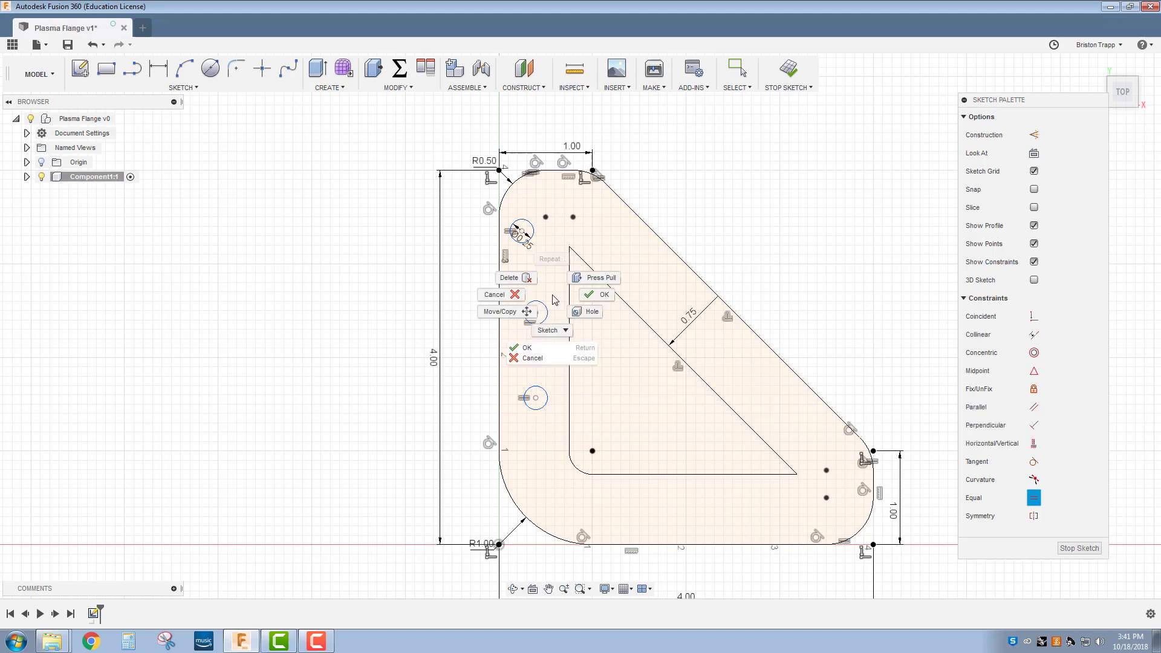
{"action": "left_click", "coordinate": [595, 294]}
- Try a 0.375 in hole diameter, then revert to 0.25
{"action": "double_click", "coordinate": [520, 234]}
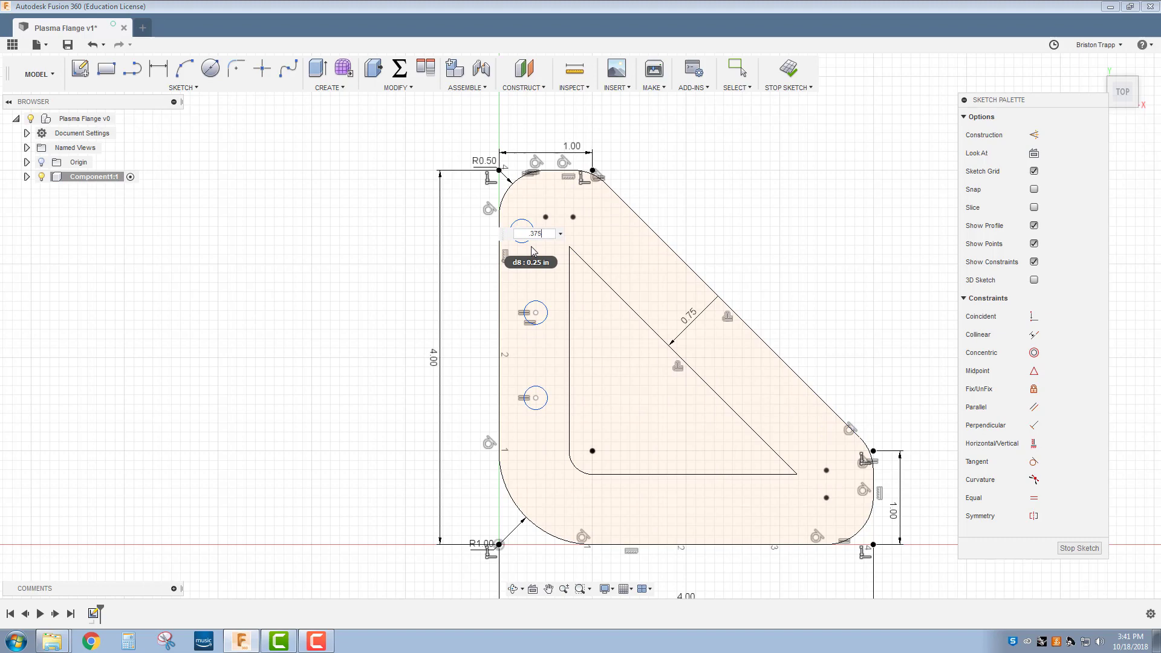
{"action": "key", "text": "Return"}
{"action": "key", "text": "ctrl+z"}
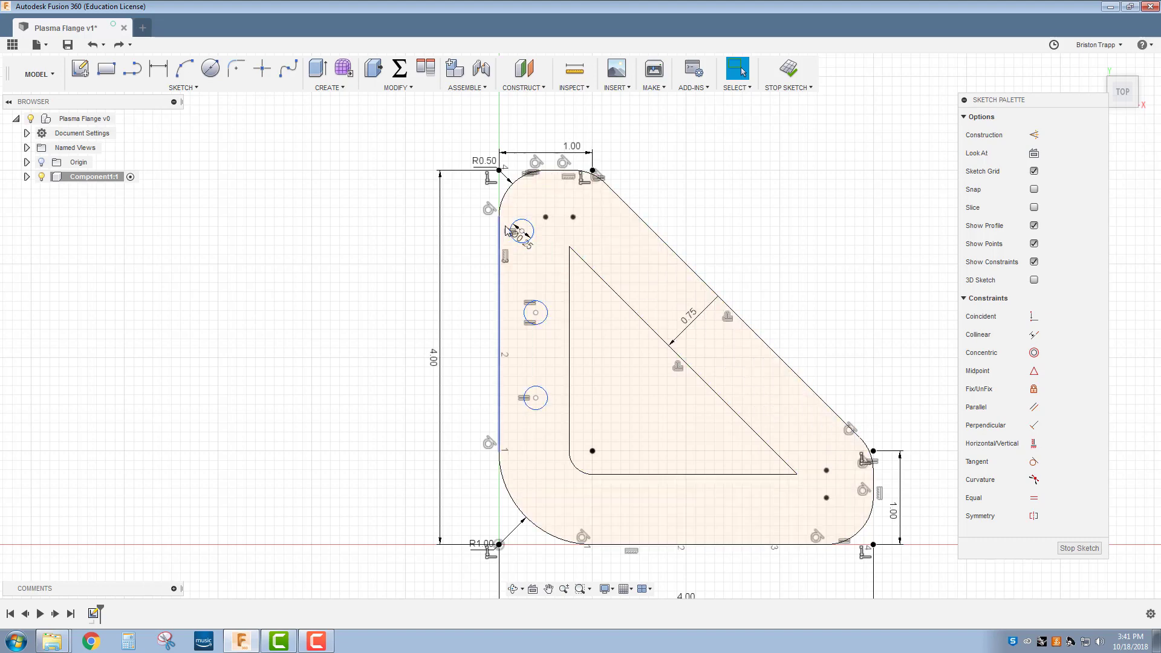
- Measure the 0.75 in band between the flange's left edge and the inner triangle edge
{"action": "left_click", "coordinate": [575, 69]}
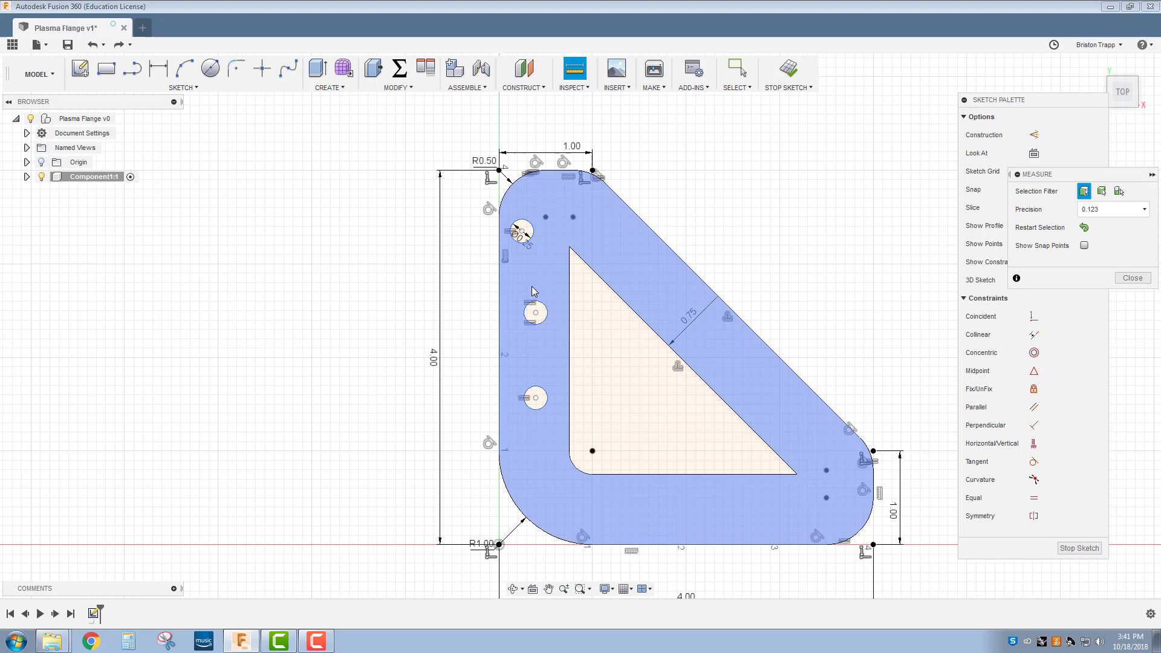
{"action": "left_click", "coordinate": [501, 313]}
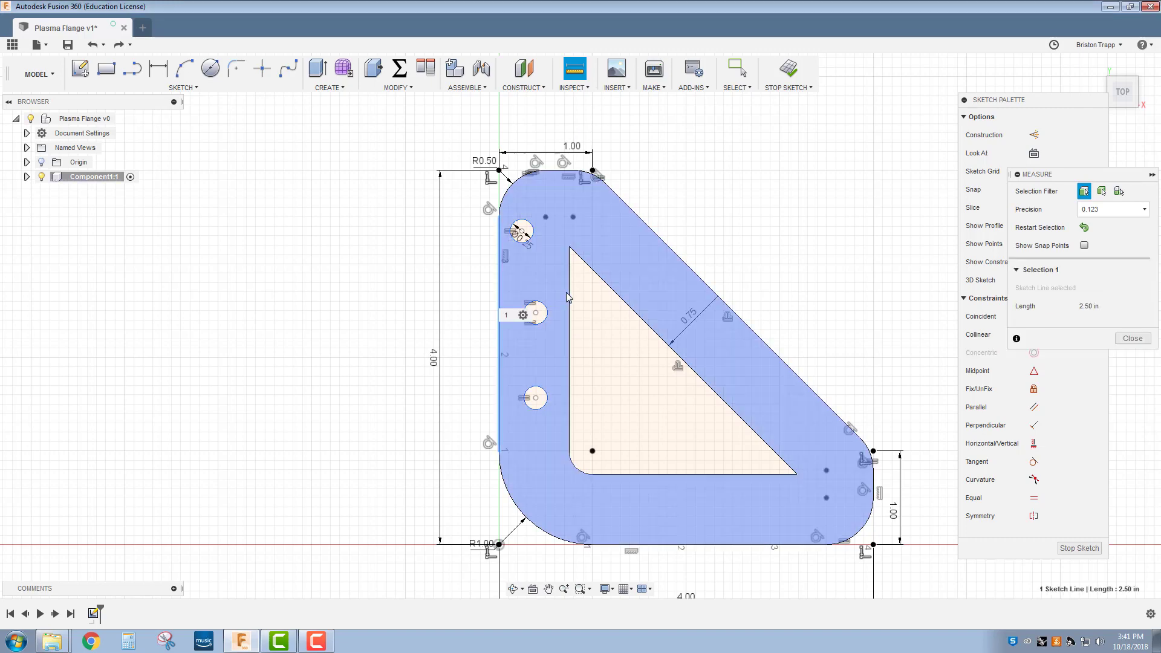
{"action": "left_click", "coordinate": [568, 297]}
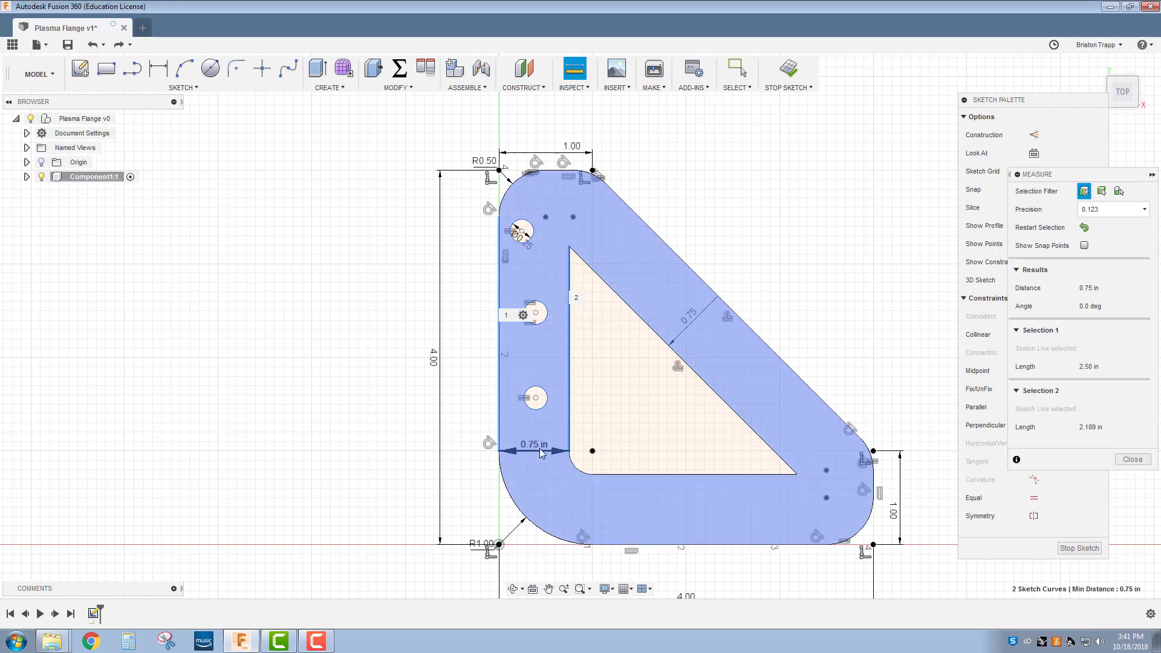
- Dimension the top hole's centre .75/2 (0.375 in) from the left edge
{"action": "key", "text": "d"}
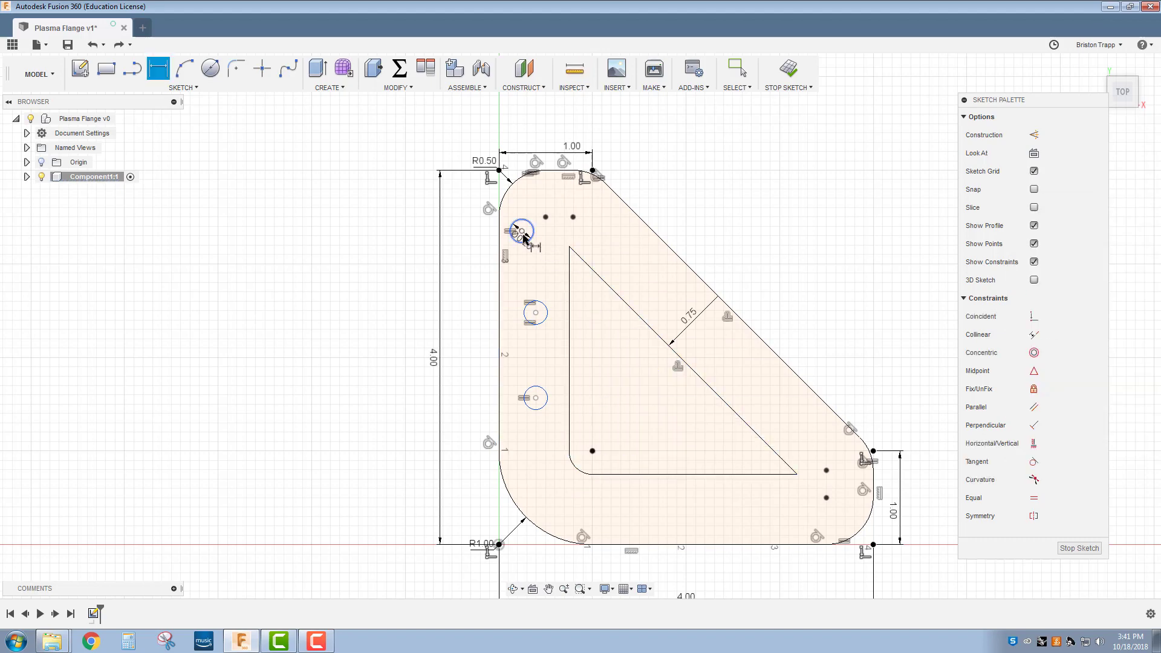
{"action": "left_click", "coordinate": [522, 232]}
{"action": "left_click", "coordinate": [500, 266]}
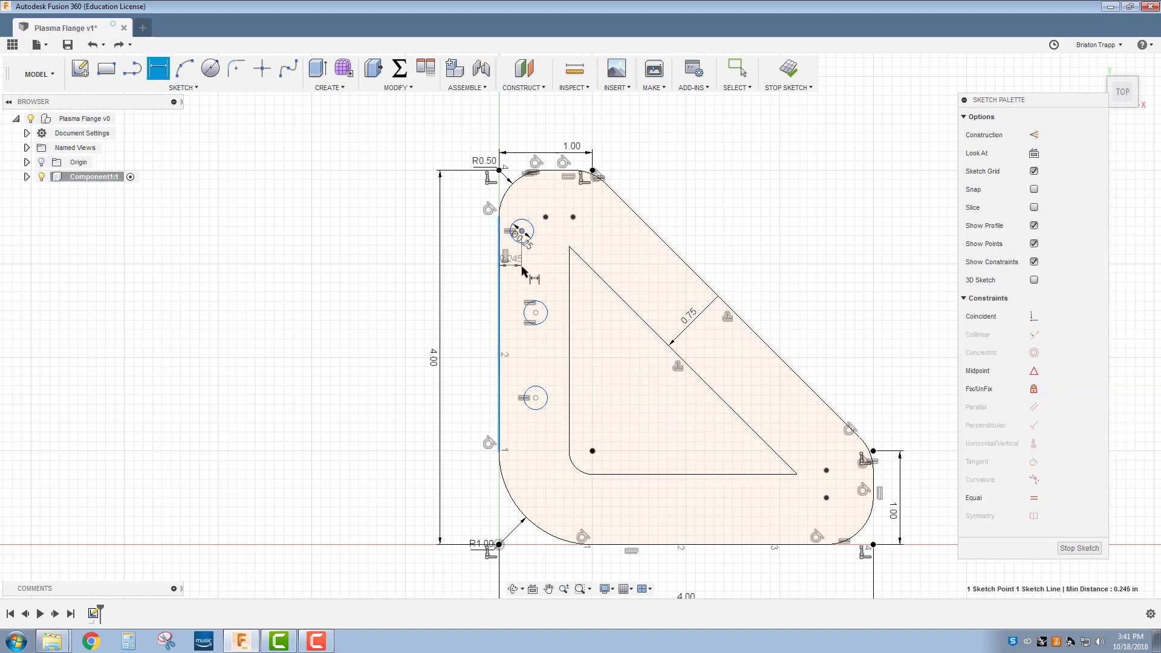
{"action": "left_click", "coordinate": [529, 285]}
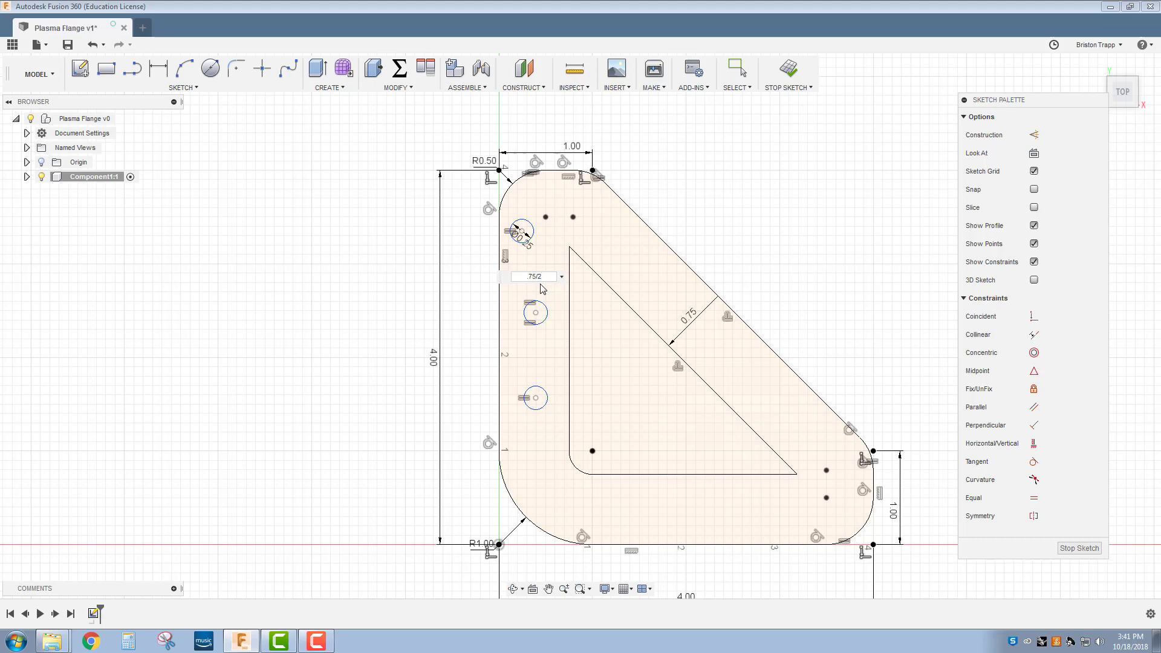
{"action": "key", "text": "Return"}
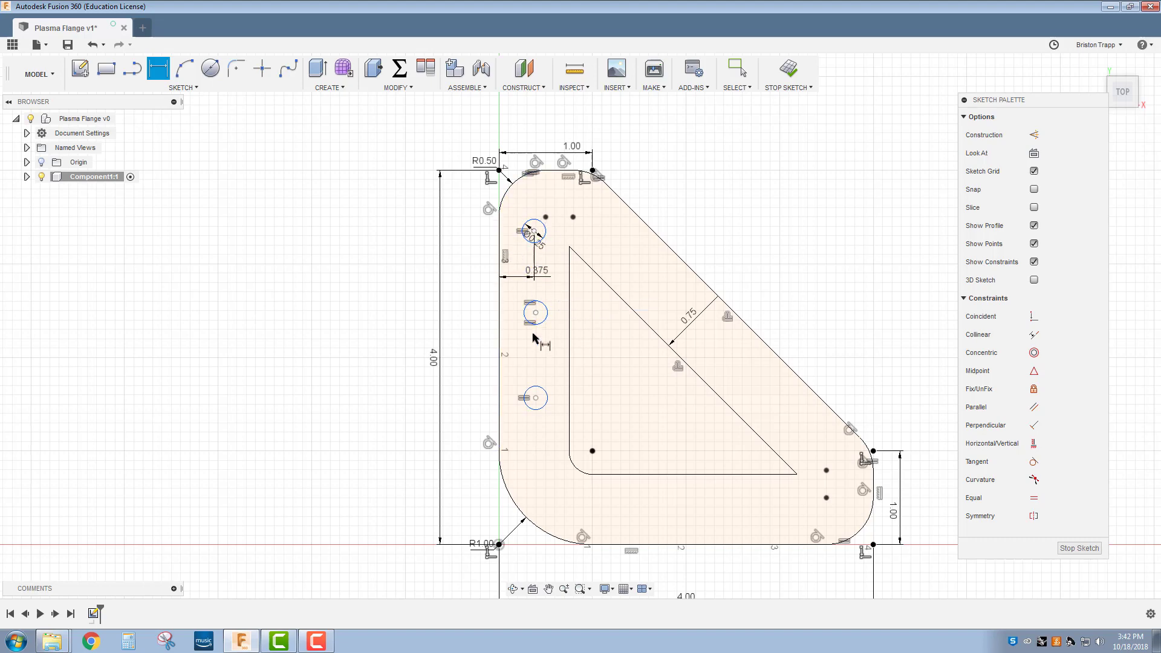
- Nudge the middle circle and try a horizontal/vertical constraint on its centre
{"action": "right_click", "coordinate": [553, 345]}
{"action": "key", "text": "Escape"}
{"action": "key", "text": "Escape"}
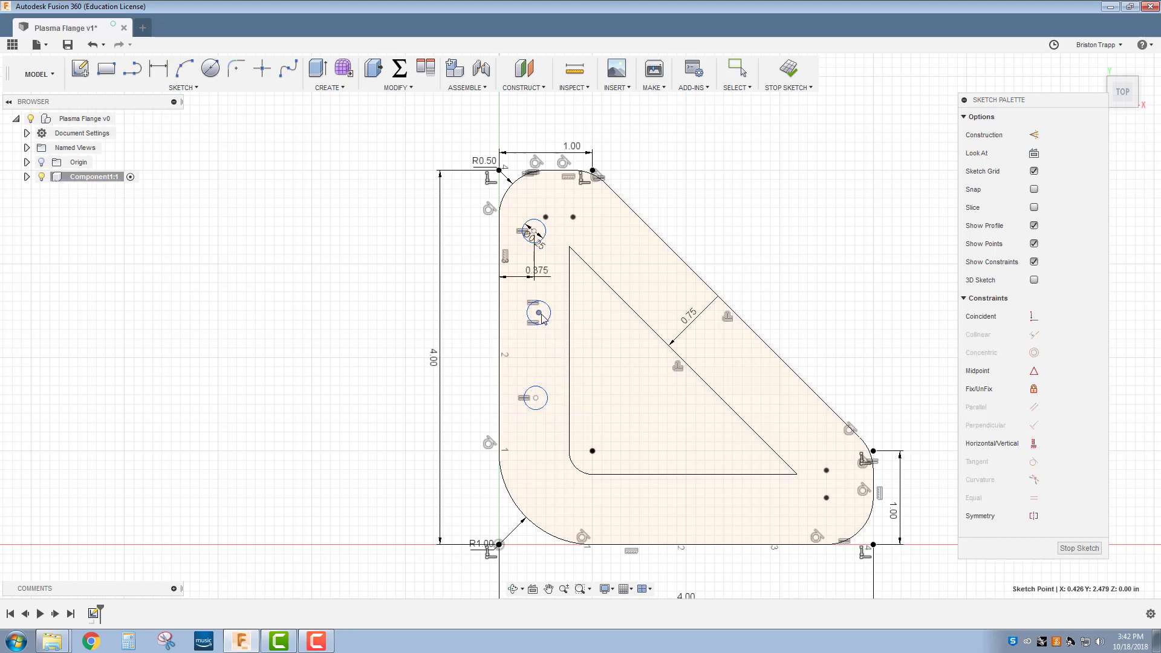
{"action": "left_click_drag", "start_coordinate": [536, 312], "coordinate": [546, 322]}
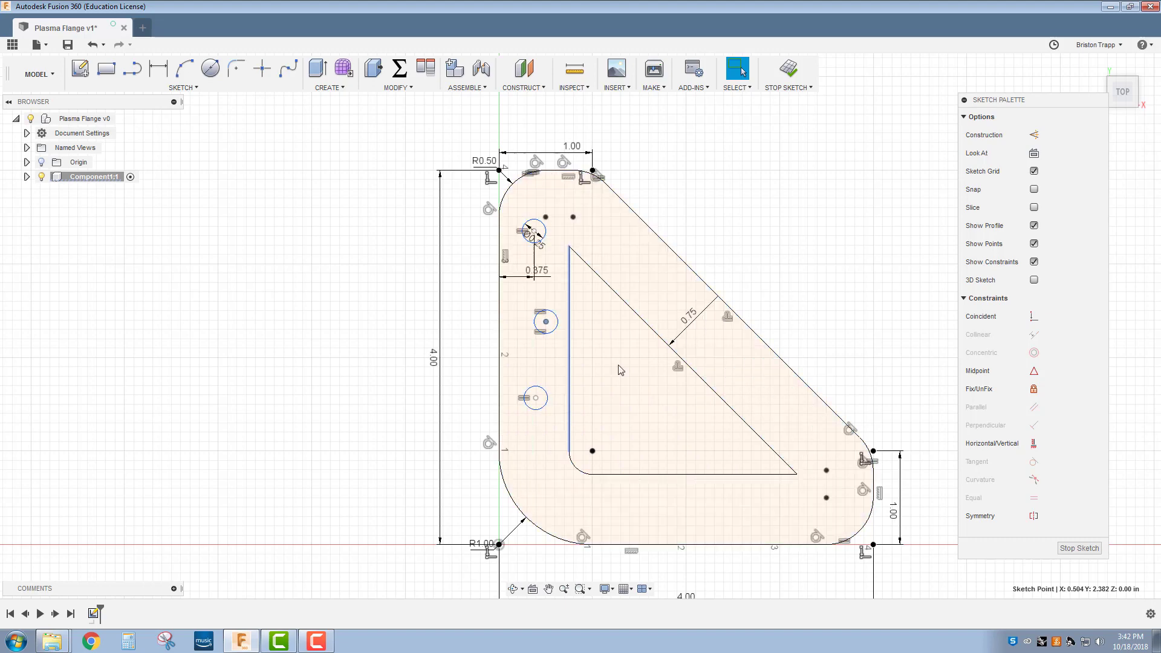
{"action": "left_click", "coordinate": [1033, 443]}
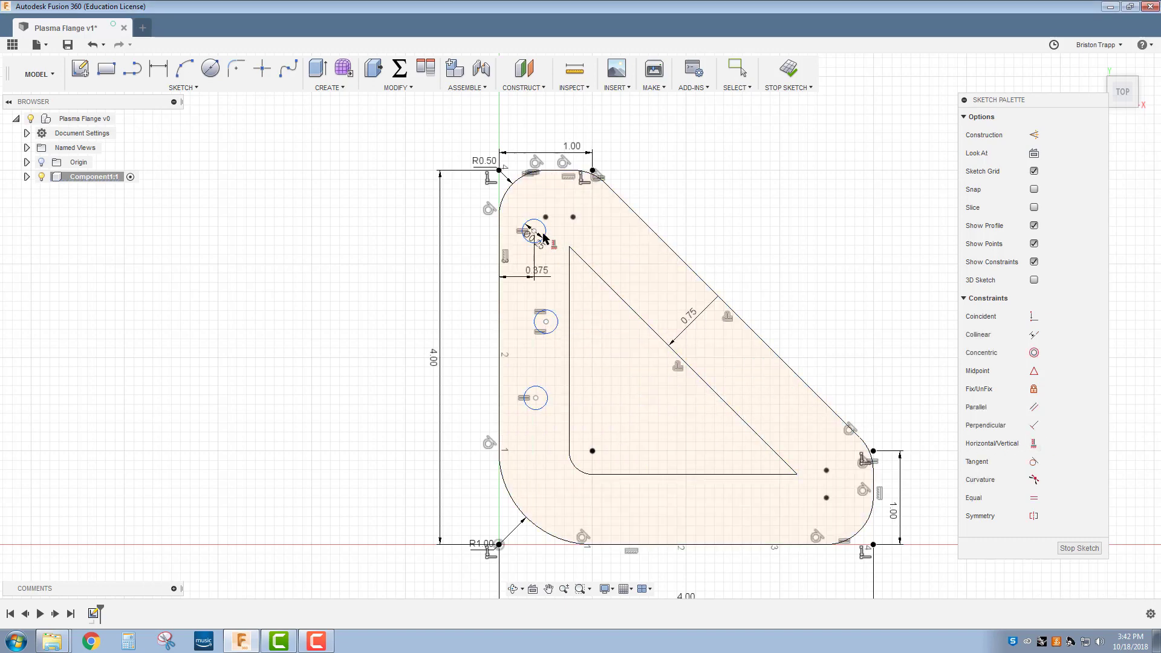
{"action": "left_click", "coordinate": [546, 322]}
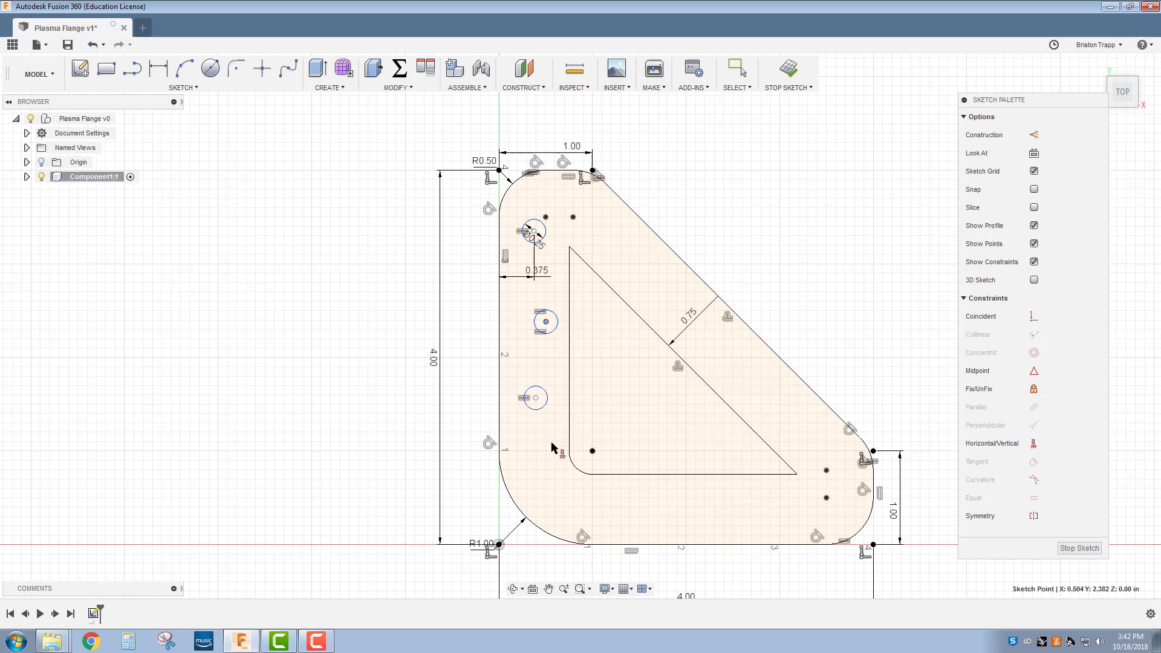
{"action": "right_click", "coordinate": [525, 365]}
{"action": "left_click", "coordinate": [565, 370]}
{"action": "scroll", "coordinate": [562, 328], "scroll_direction": "up", "scroll_amount": 3}
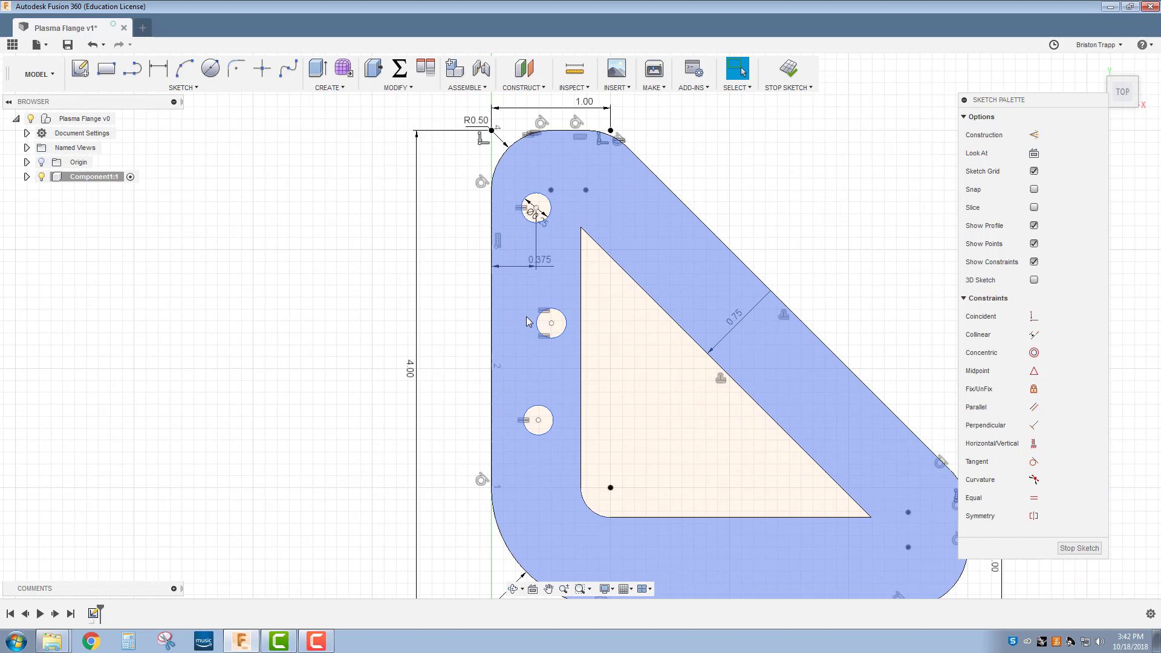
{"action": "left_click_drag", "start_coordinate": [562, 328], "coordinate": [539, 327]}
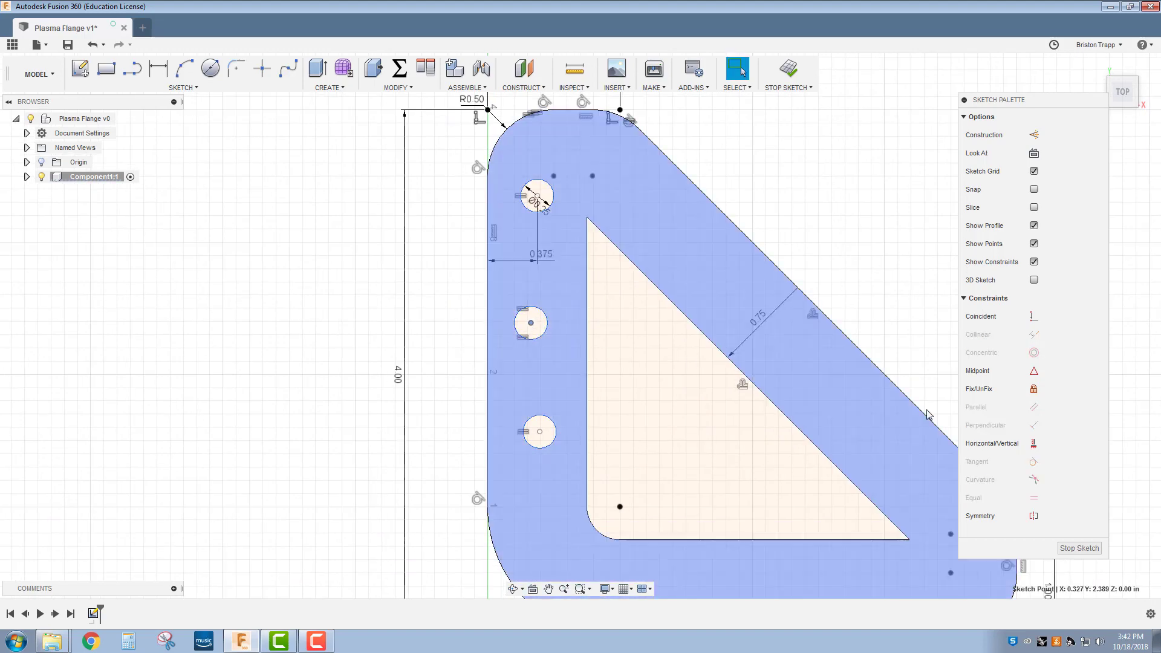
- Constrain the middle and bottom hole centres vertically under the top hole, dragging the bottom circle into line
{"action": "left_click", "coordinate": [1033, 443]}
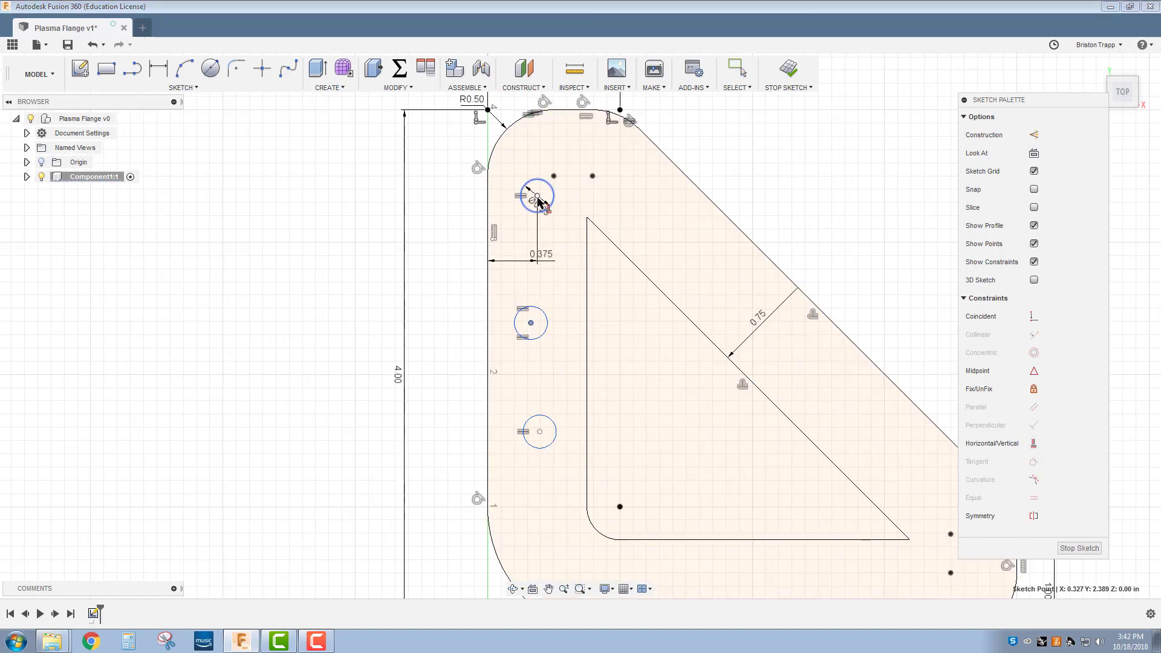
{"action": "left_click", "coordinate": [538, 197]}
{"action": "left_click", "coordinate": [531, 323]}
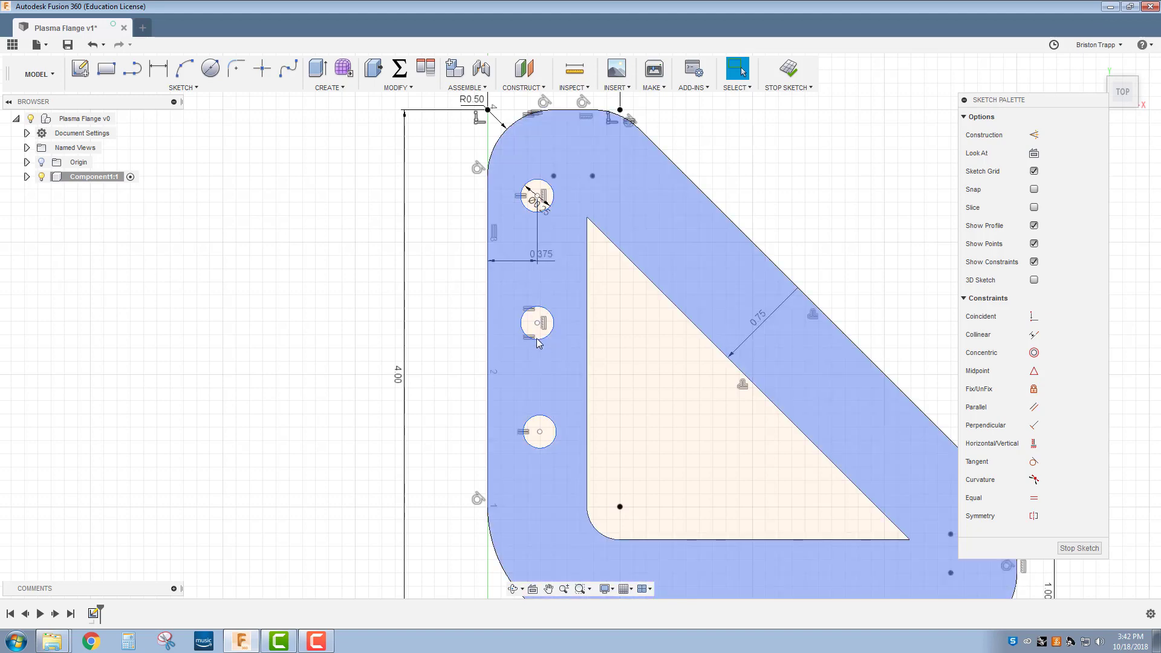
{"action": "left_click", "coordinate": [538, 323]}
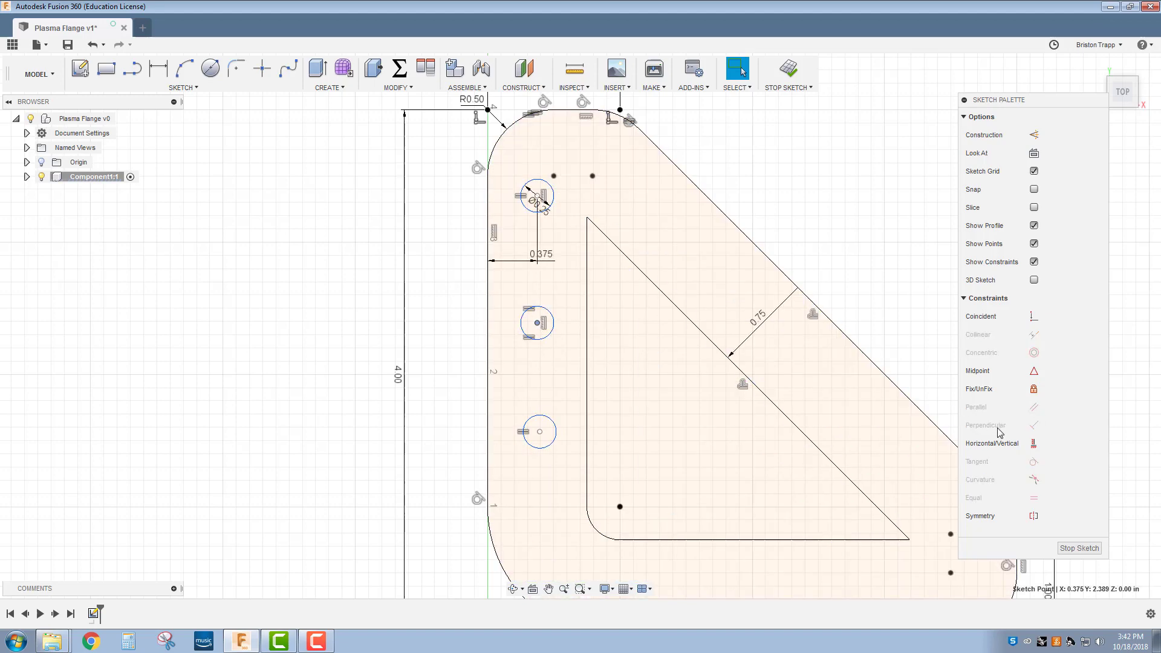
{"action": "left_click", "coordinate": [1033, 443]}
{"action": "left_click", "coordinate": [540, 431]}
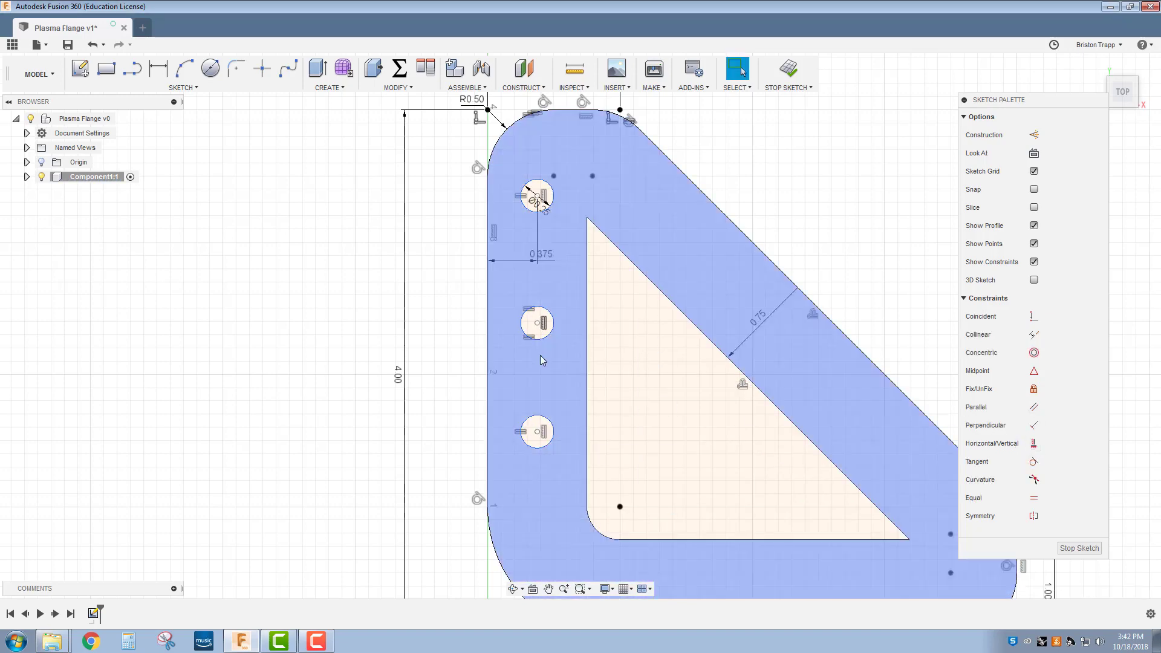
{"action": "left_click", "coordinate": [538, 324]}
{"action": "right_click", "coordinate": [538, 324]}
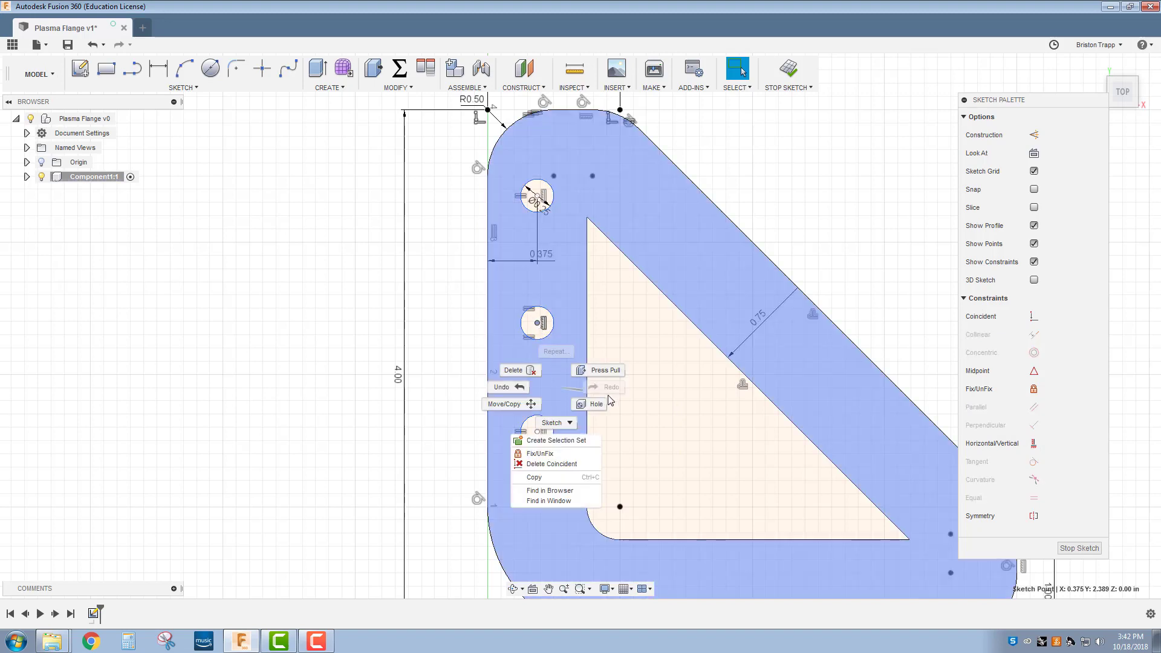
{"action": "left_click", "coordinate": [577, 429]}
{"action": "left_click", "coordinate": [553, 431]}
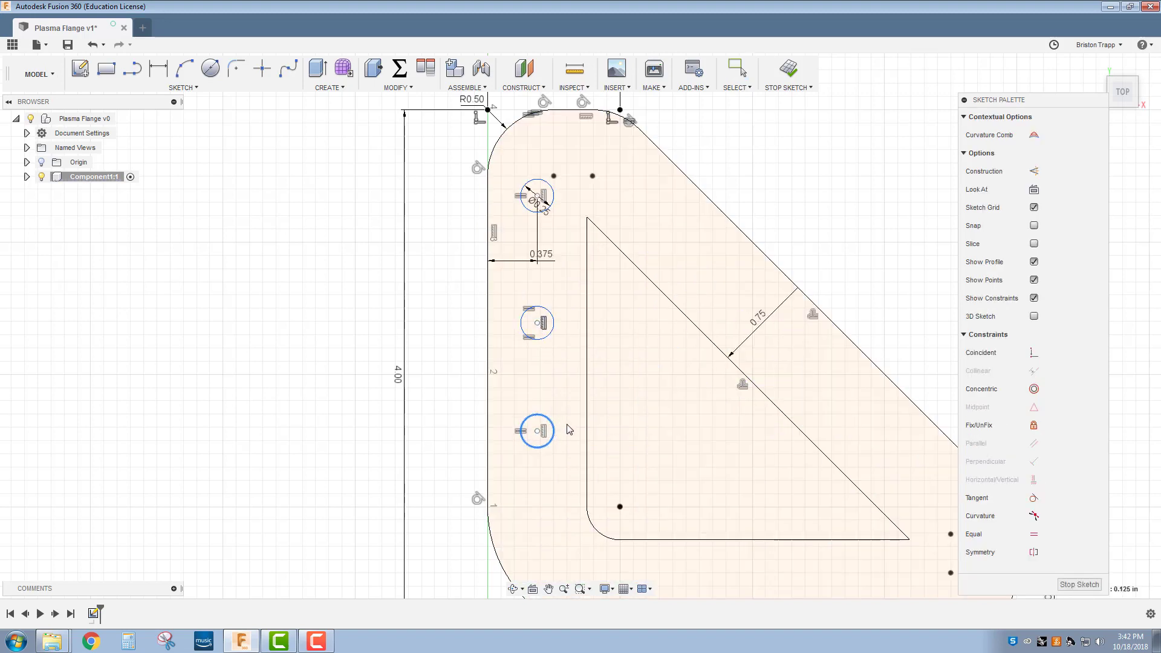
{"action": "mouse_move", "coordinate": [553, 431]}
{"action": "left_mouse_down"}
{"action": "mouse_move", "coordinate": [554, 404]}
{"action": "mouse_move", "coordinate": [556, 447]}
{"action": "left_mouse_up"}
{"action": "scroll", "coordinate": [541, 393], "scroll_direction": "down", "scroll_amount": 2}
{"action": "scroll", "coordinate": [541, 393], "scroll_direction": "down", "scroll_amount": 2}
{"action": "scroll", "coordinate": [551, 419], "scroll_direction": "up", "scroll_amount": 2}
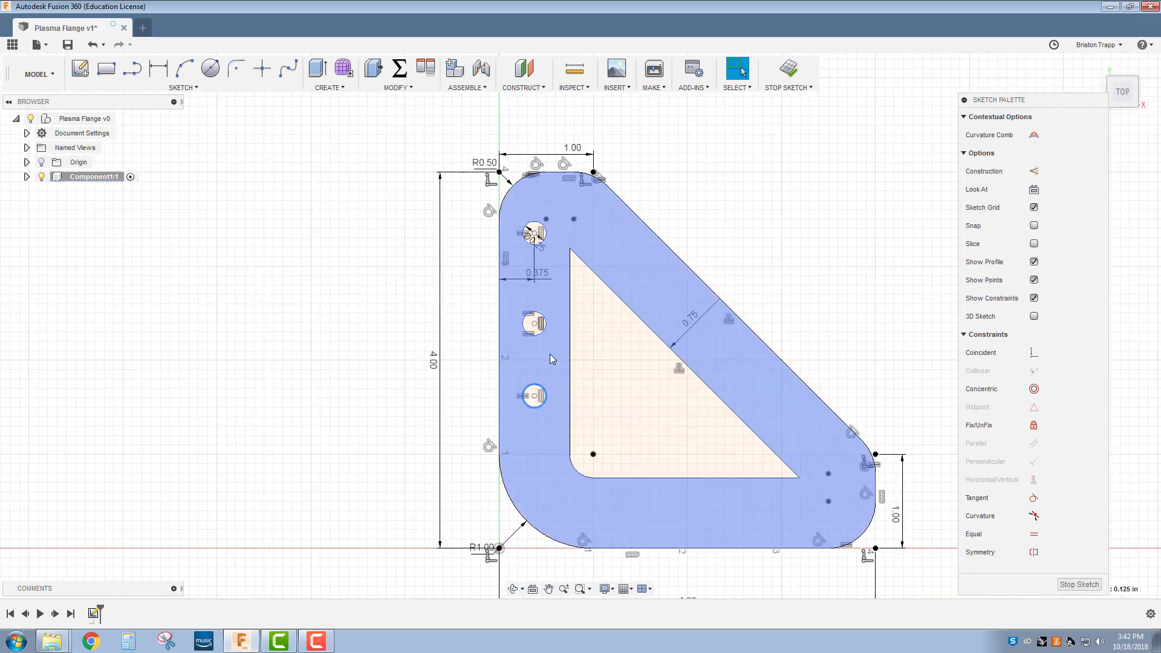
- Dimension the spacing between the middle and bottom left holes to 1.00
{"action": "key", "text": "d"}
{"action": "left_click", "coordinate": [533, 323]}
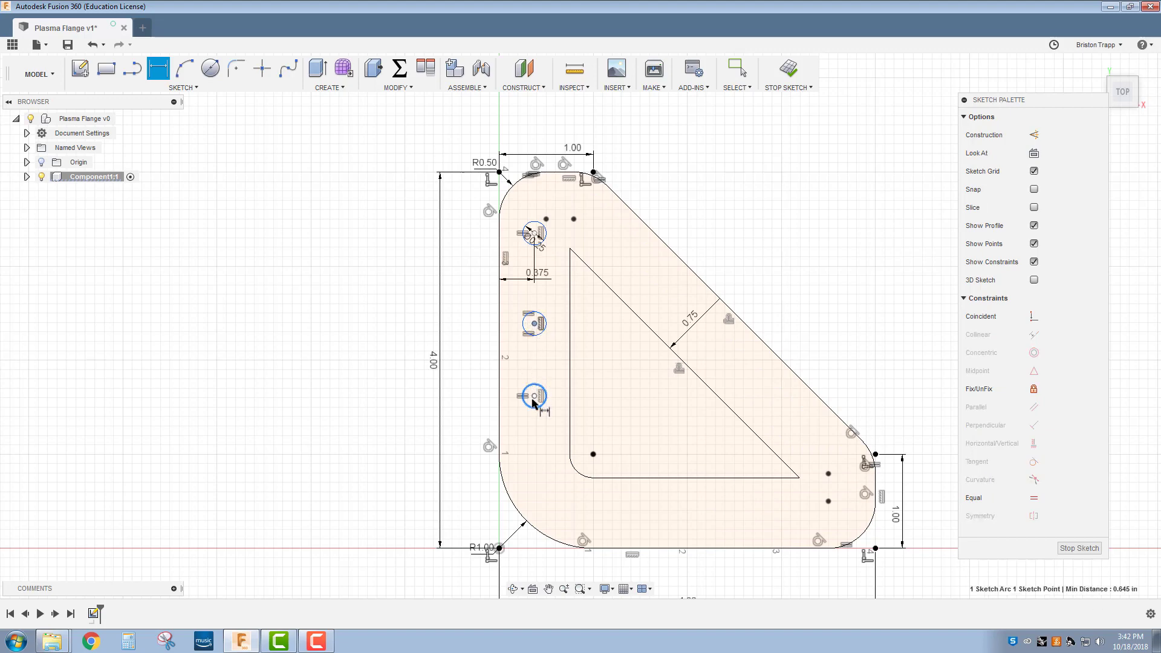
{"action": "left_click", "coordinate": [534, 396]}
{"action": "left_click", "coordinate": [536, 356]}
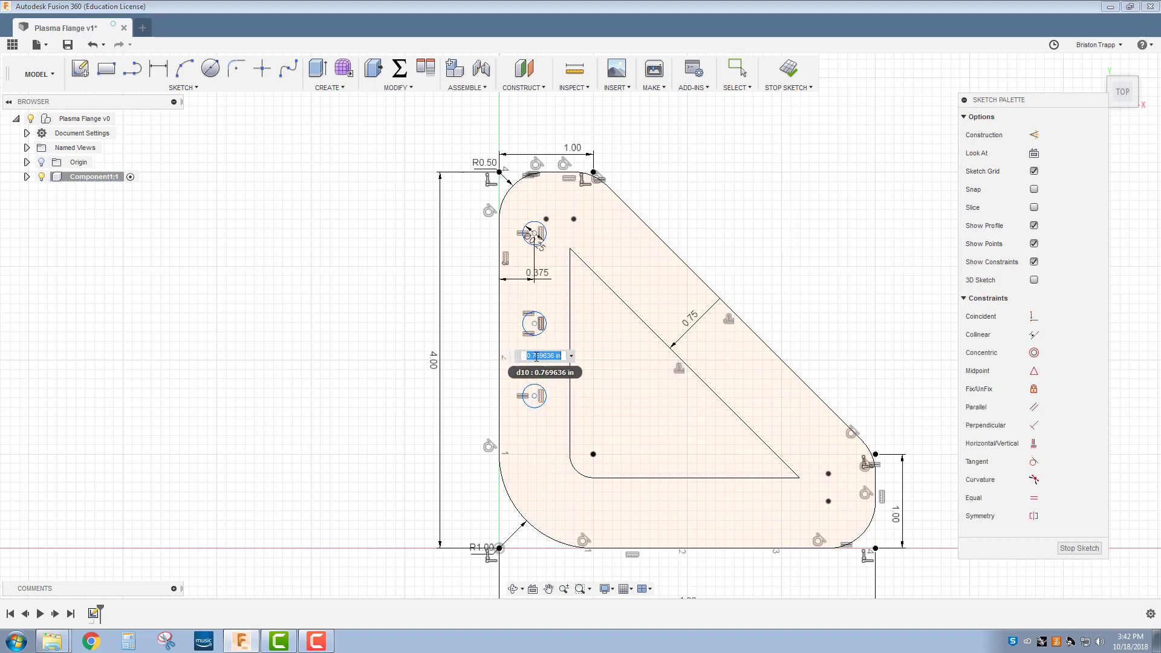
{"action": "type", "text": "1"}
{"action": "key", "text": "Return"}
- Dimension the spacing between the middle and top left holes to 1.00
{"action": "left_click", "coordinate": [534, 323]}
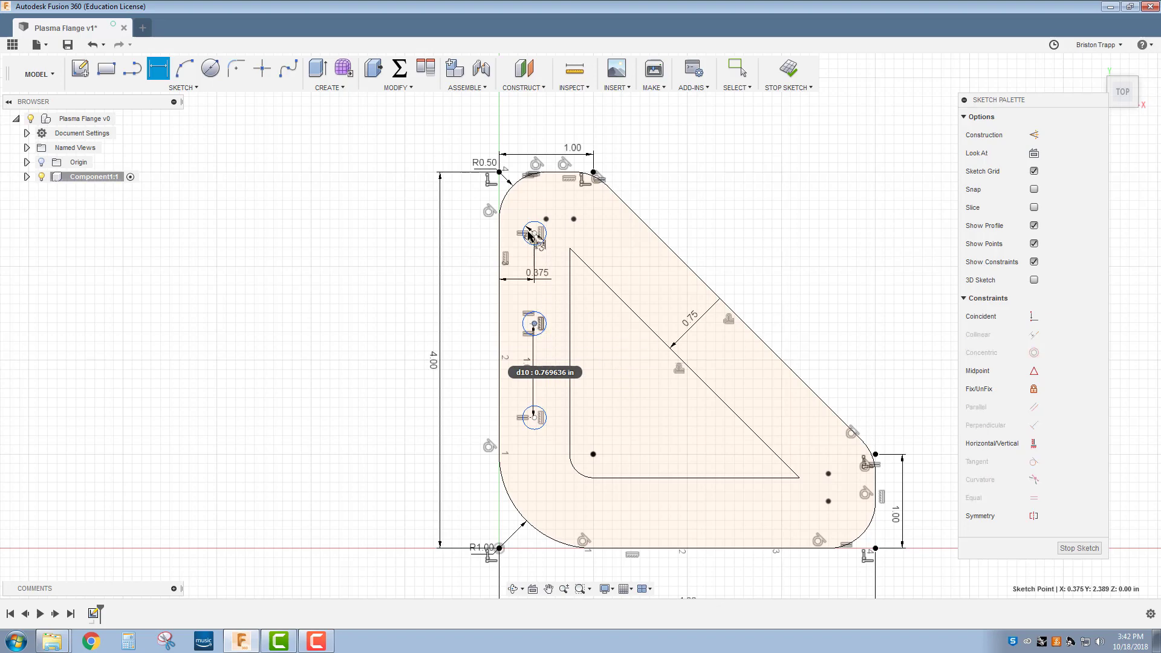
{"action": "left_click", "coordinate": [534, 233]}
{"action": "left_click", "coordinate": [552, 288]}
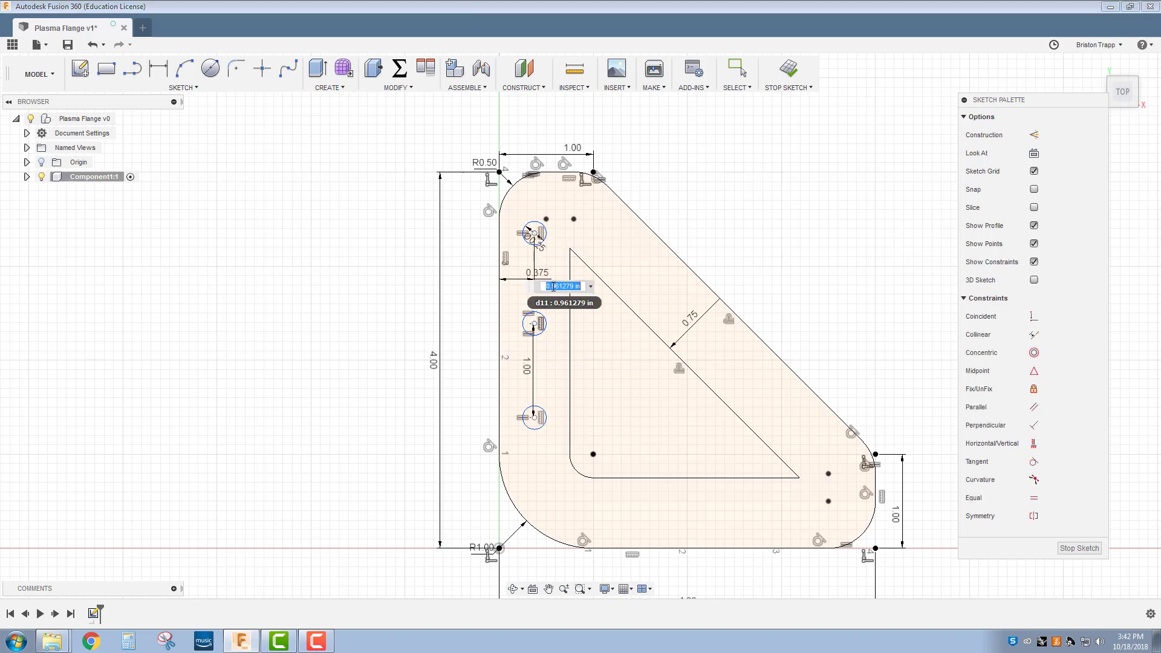
{"action": "key", "text": "Return"}
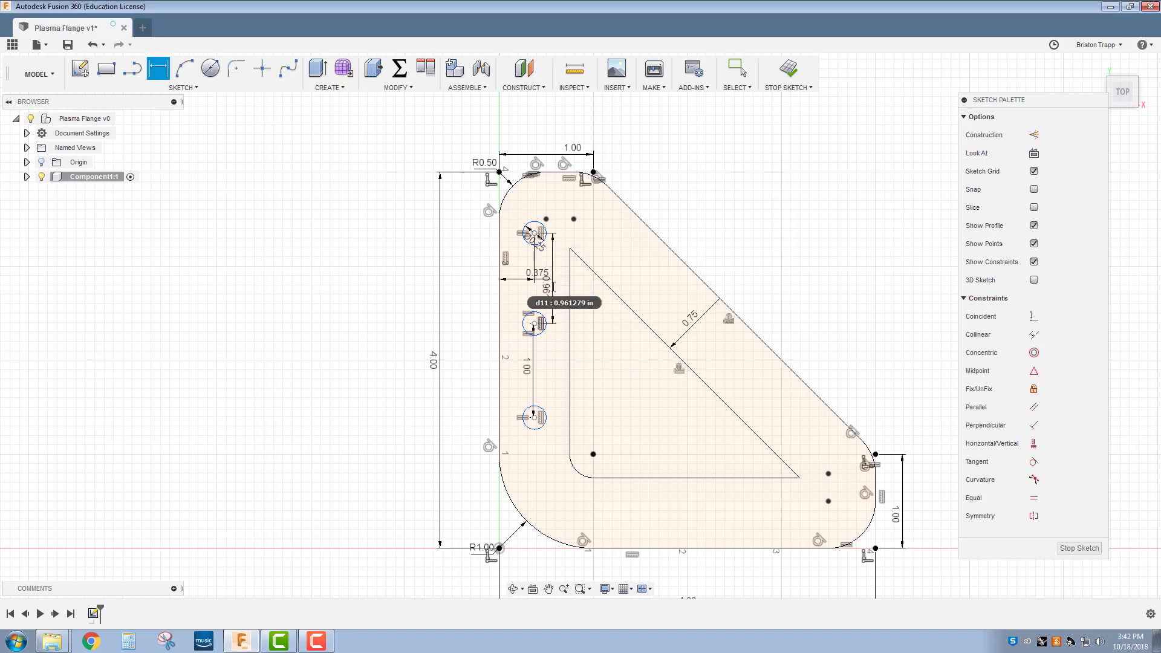
{"action": "double_click", "coordinate": [547, 287]}
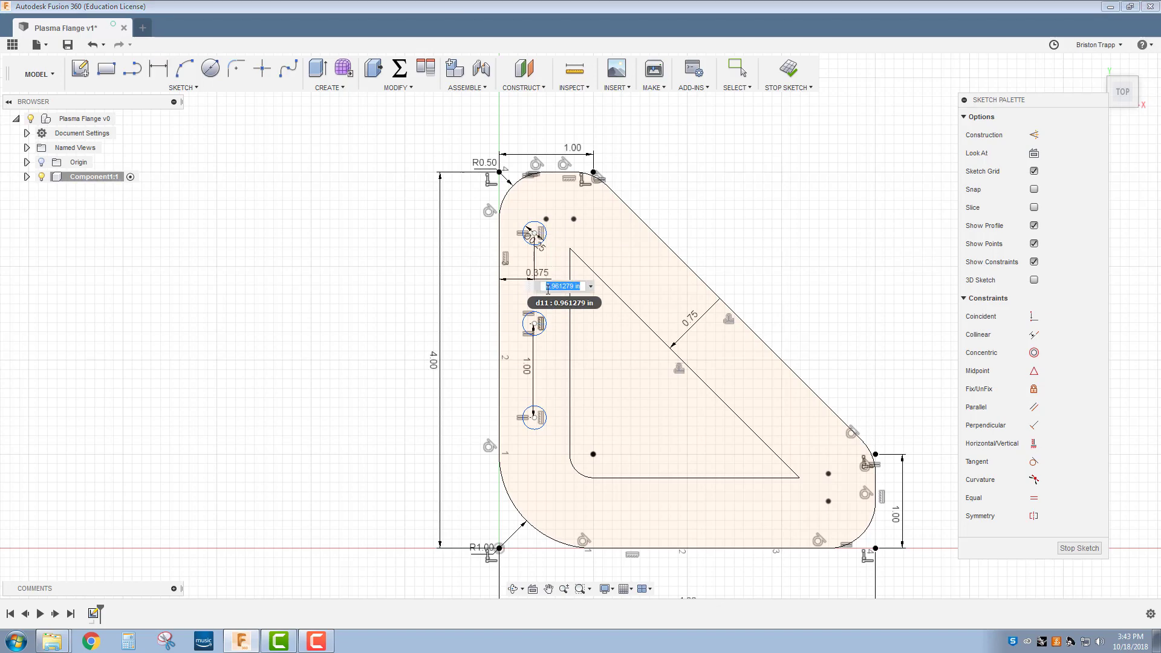
{"action": "type", "text": "1"}
{"action": "key", "text": "Return"}
{"action": "right_click", "coordinate": [647, 440]}
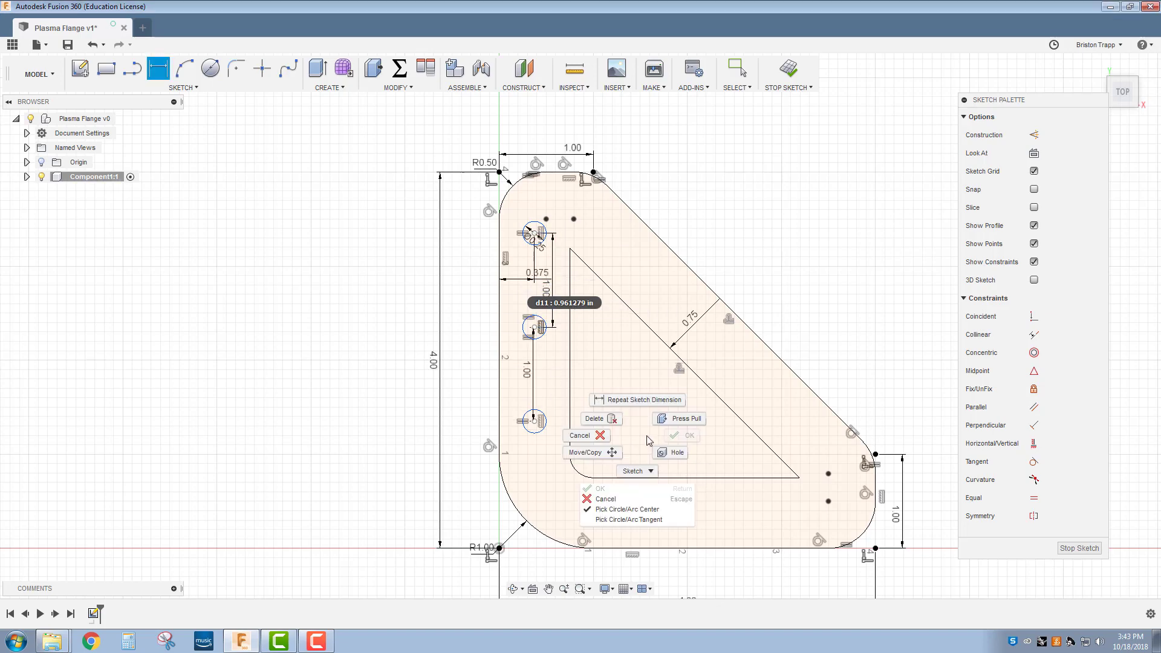
{"action": "left_click", "coordinate": [607, 437]}
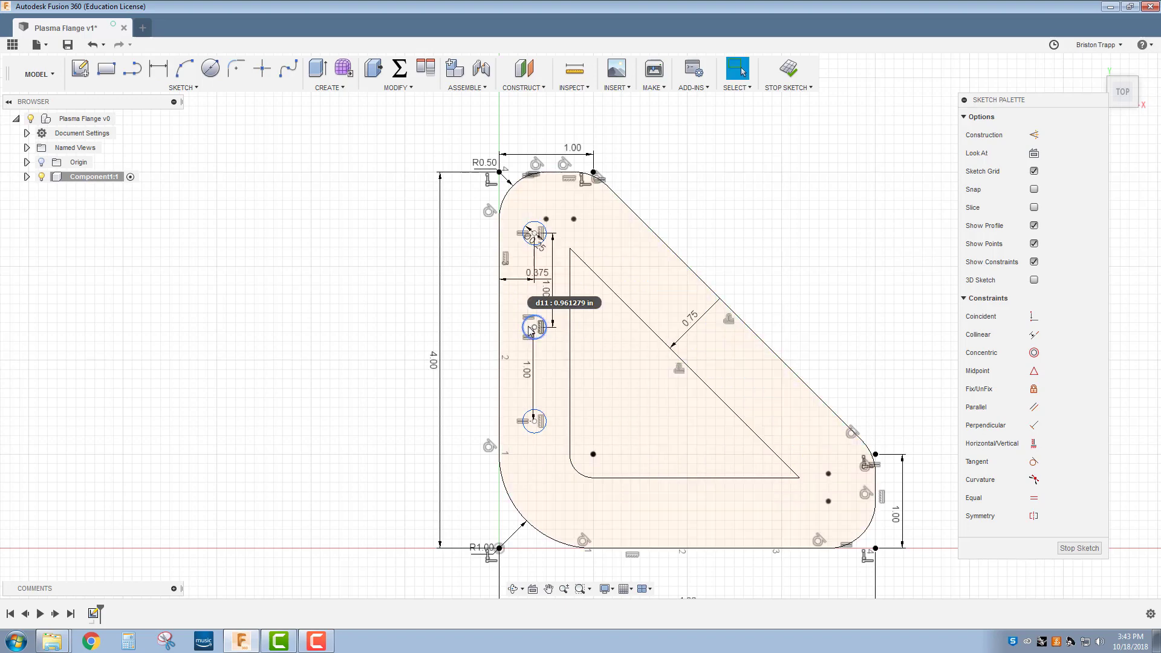
- Shift the hole column and dimension the top hole 0.75 below the plate's top edge
{"action": "left_click_drag", "start_coordinate": [534, 330], "coordinate": [528, 417]}
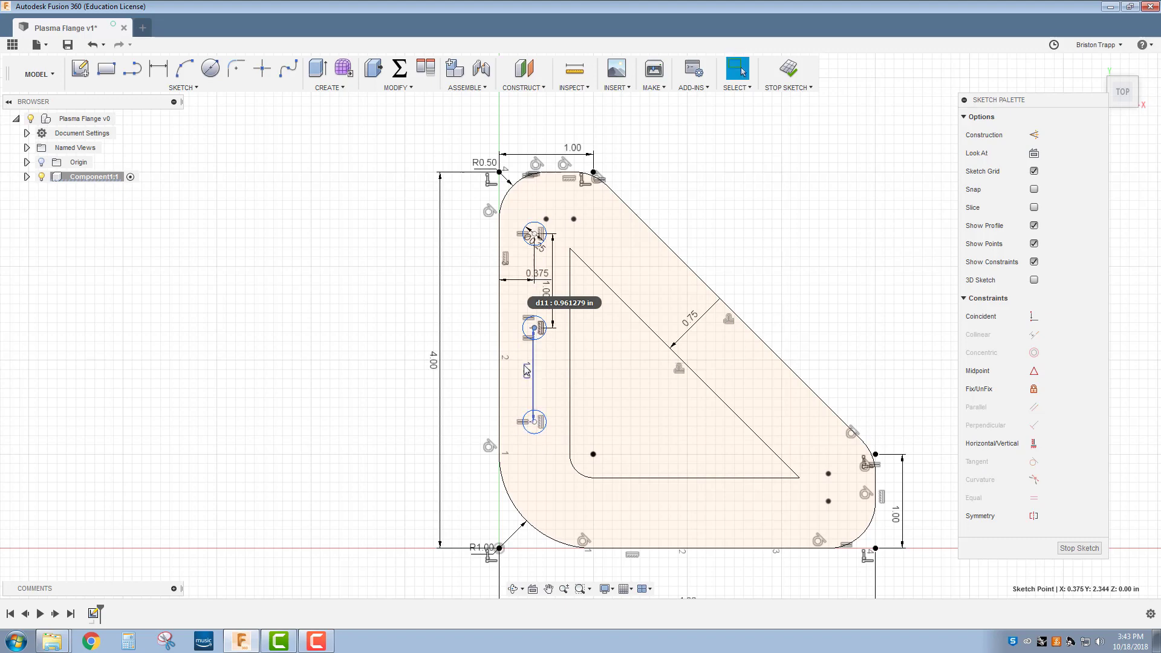
{"action": "left_click_drag", "start_coordinate": [533, 330], "coordinate": [529, 379]}
{"action": "key", "text": "d"}
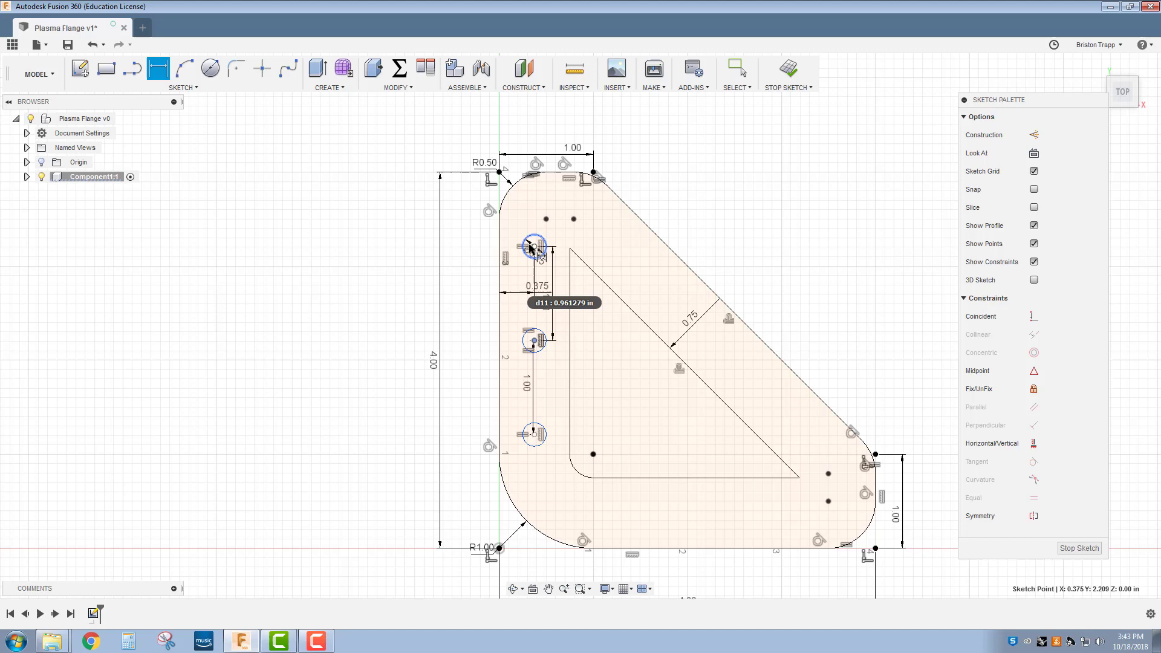
{"action": "left_click", "coordinate": [533, 246]}
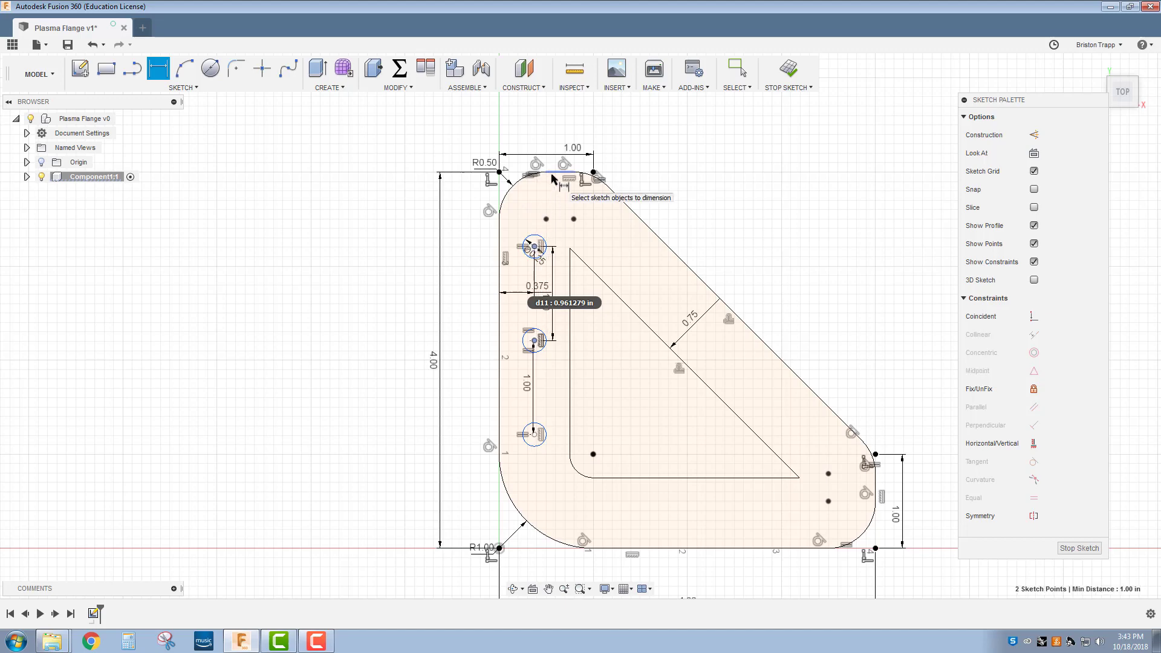
{"action": "left_click", "coordinate": [535, 211]}
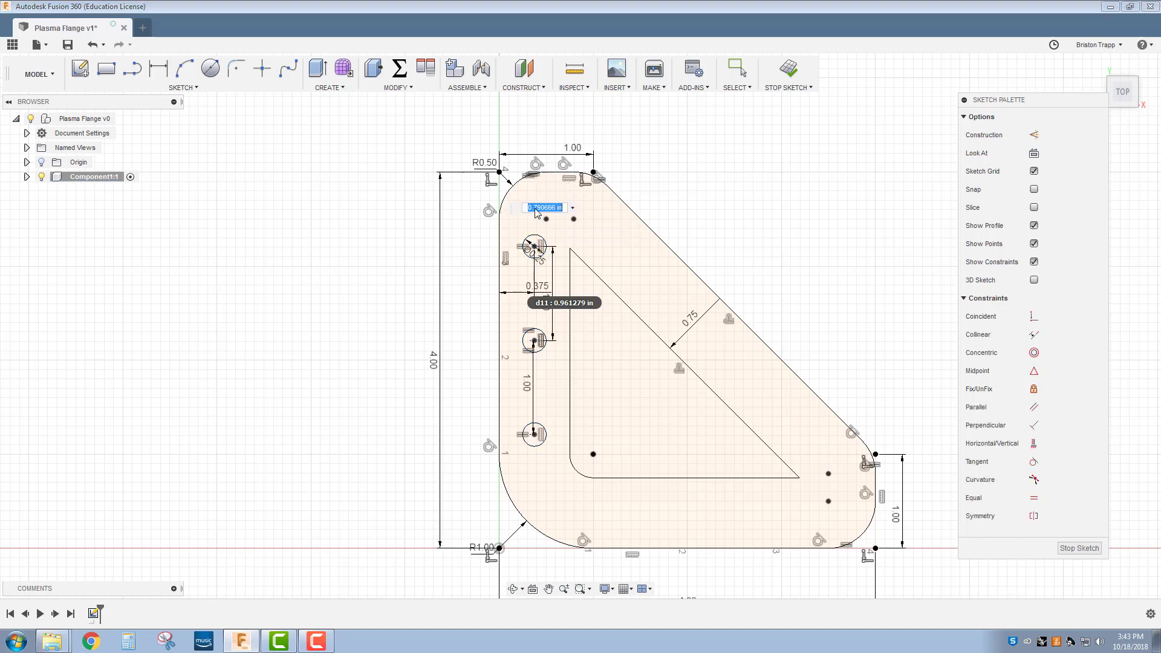
{"action": "type", "text": ".75"}
{"action": "key", "text": "Return"}
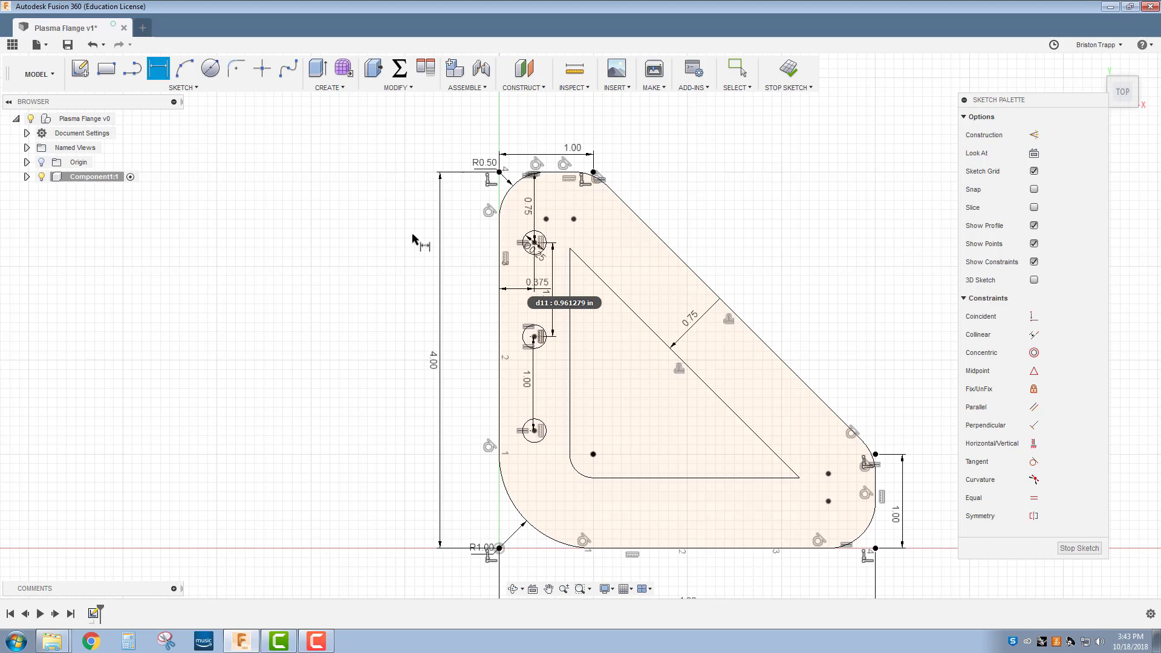
- Draw a line from the inner corner point to the plate's diagonal outer edge
{"action": "type", "text": "1"}
{"action": "key", "text": "Return"}
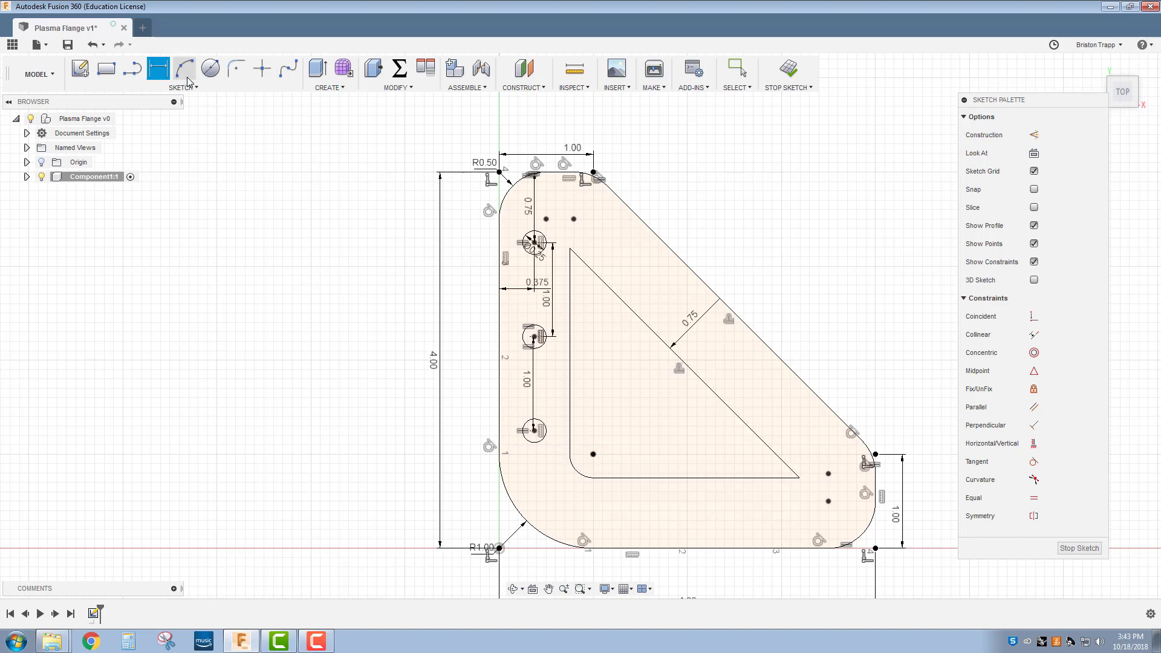
{"action": "left_click", "coordinate": [132, 69]}
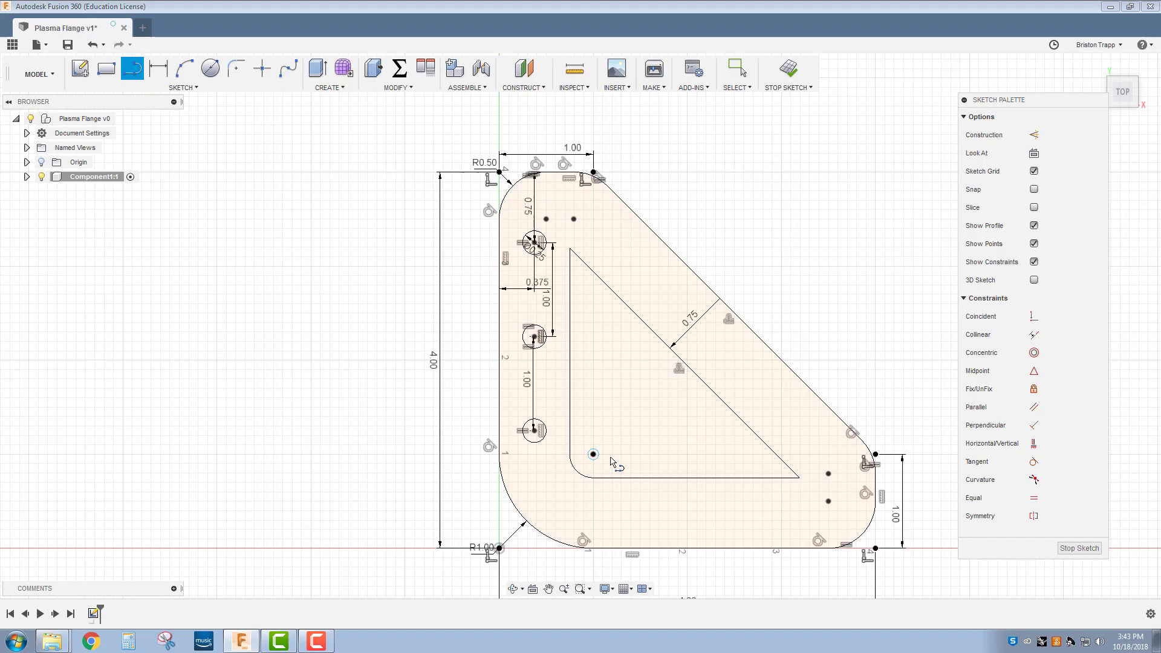
{"action": "left_click", "coordinate": [593, 453]}
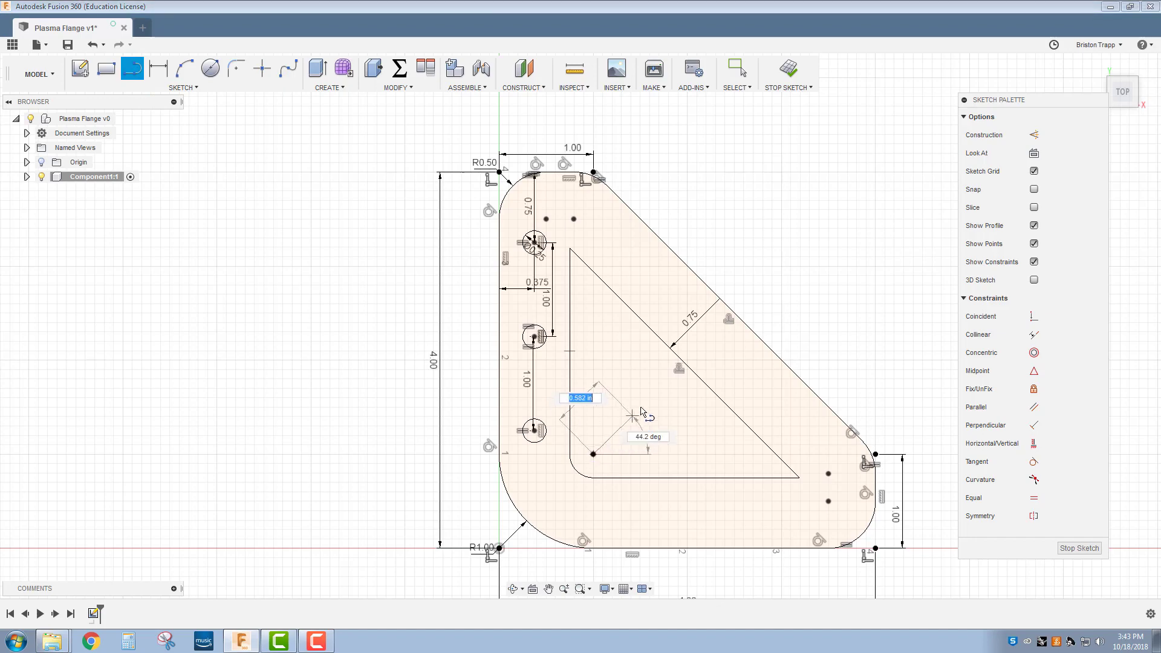
{"action": "left_click", "coordinate": [773, 355]}
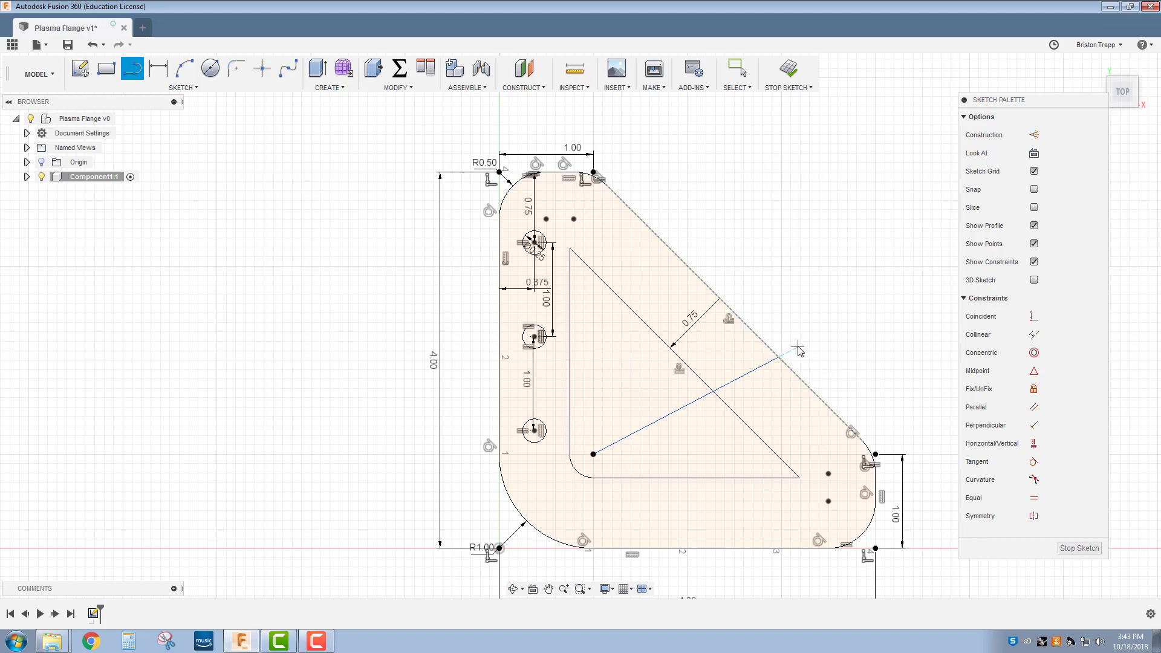
{"action": "right_click", "coordinate": [798, 346]}
{"action": "left_click", "coordinate": [828, 353]}
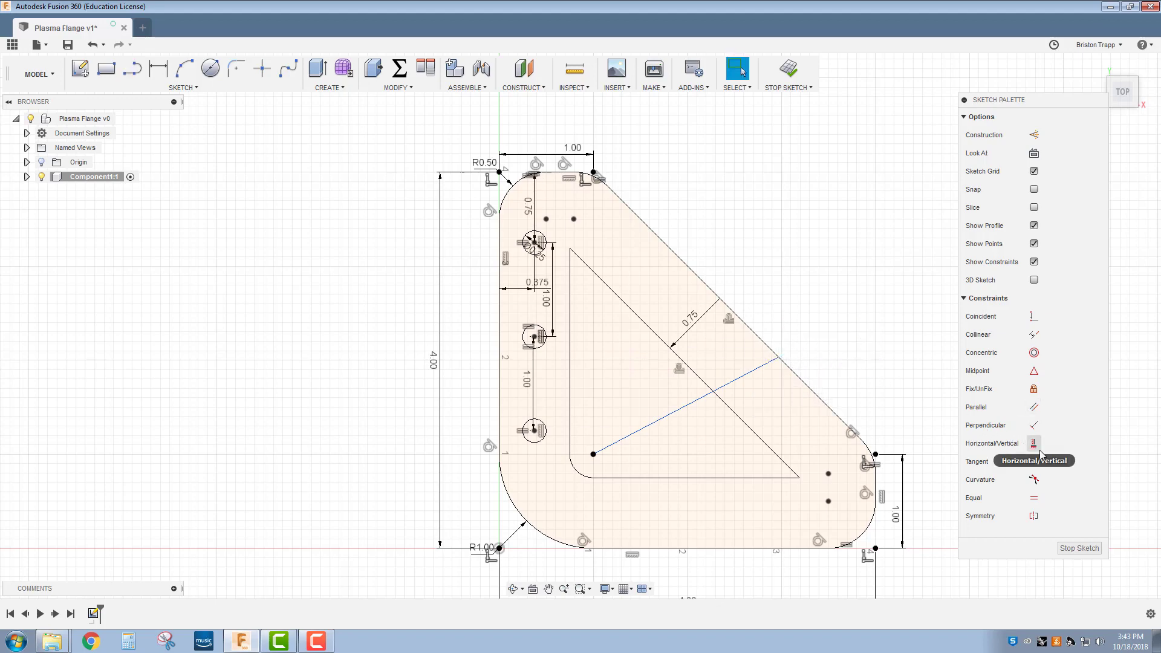
- Constrain the new line perpendicular to the diagonal edge and convert it to construction
{"action": "left_click", "coordinate": [1034, 426]}
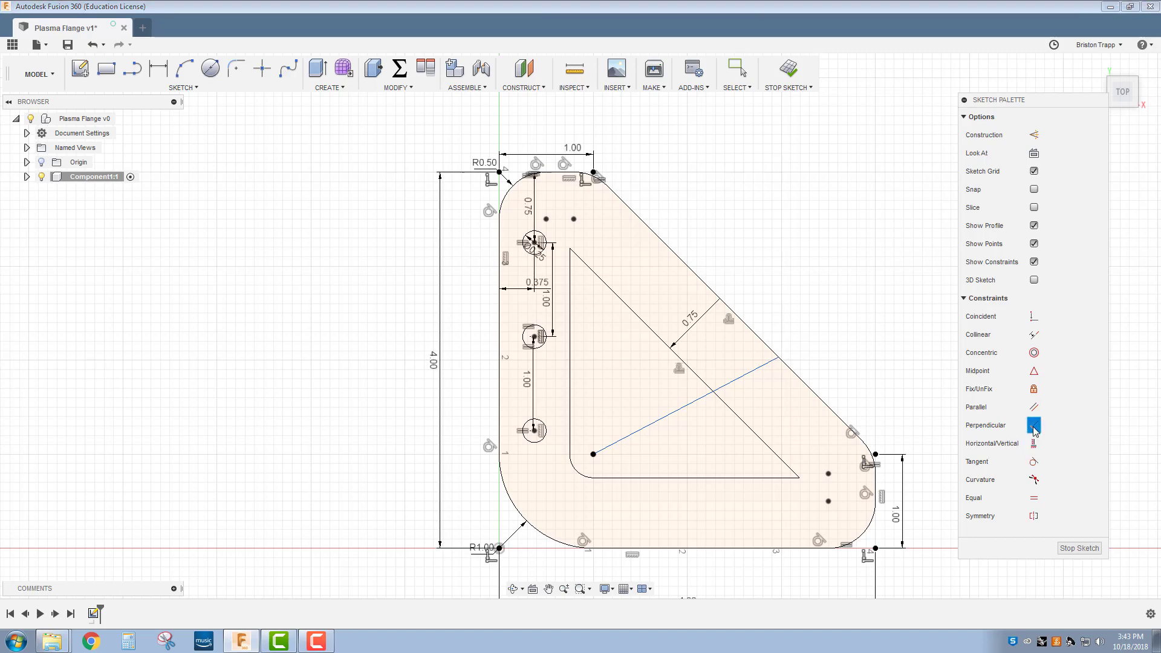
{"action": "left_click", "coordinate": [769, 354]}
{"action": "right_click", "coordinate": [647, 413]}
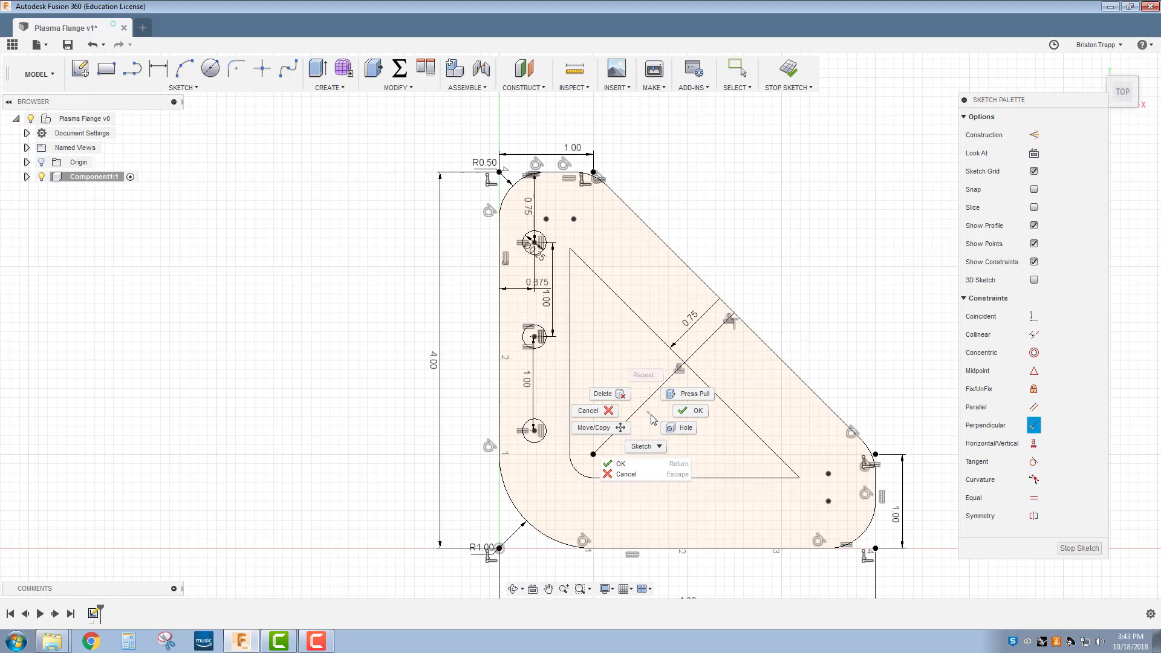
{"action": "left_click", "coordinate": [695, 412]}
{"action": "left_click", "coordinate": [637, 411]}
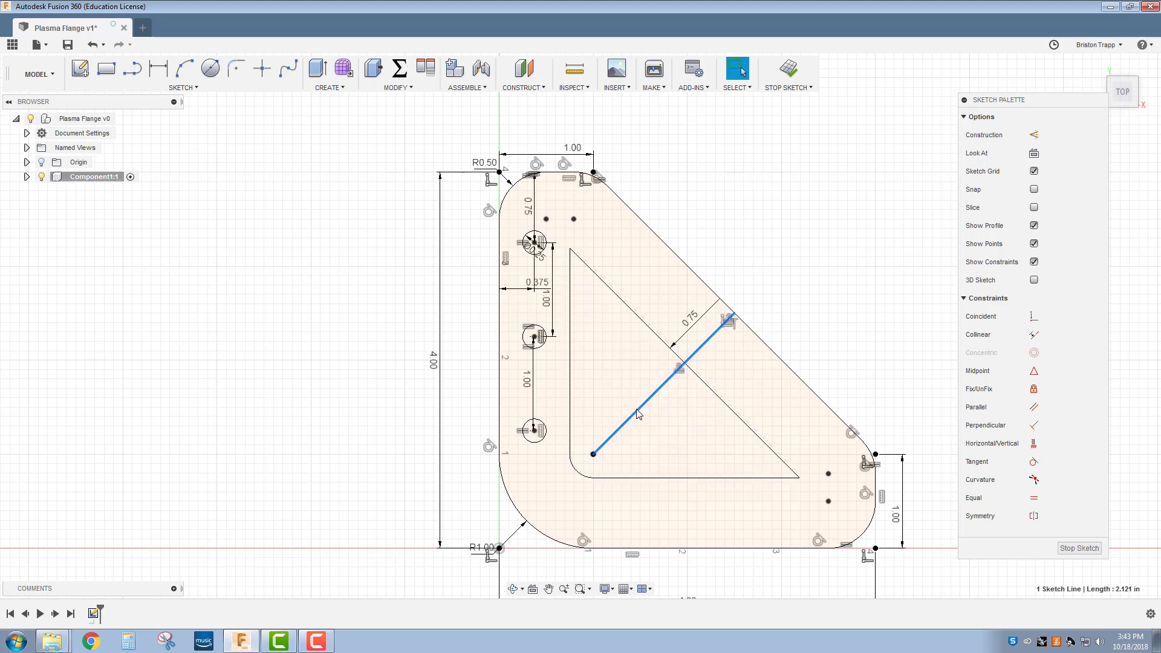
{"action": "key", "text": "x"}
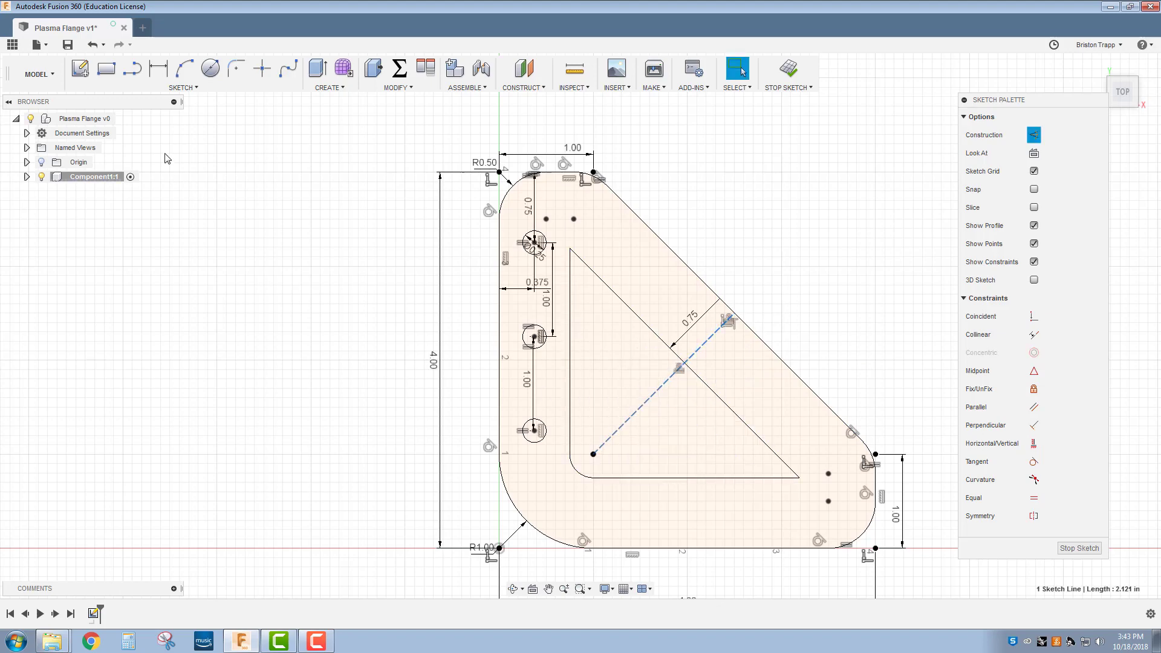
- Mirror the top, middle and bottom-left holes across the dashed construction line, then stop the sketch
{"action": "left_click", "coordinate": [182, 94]}
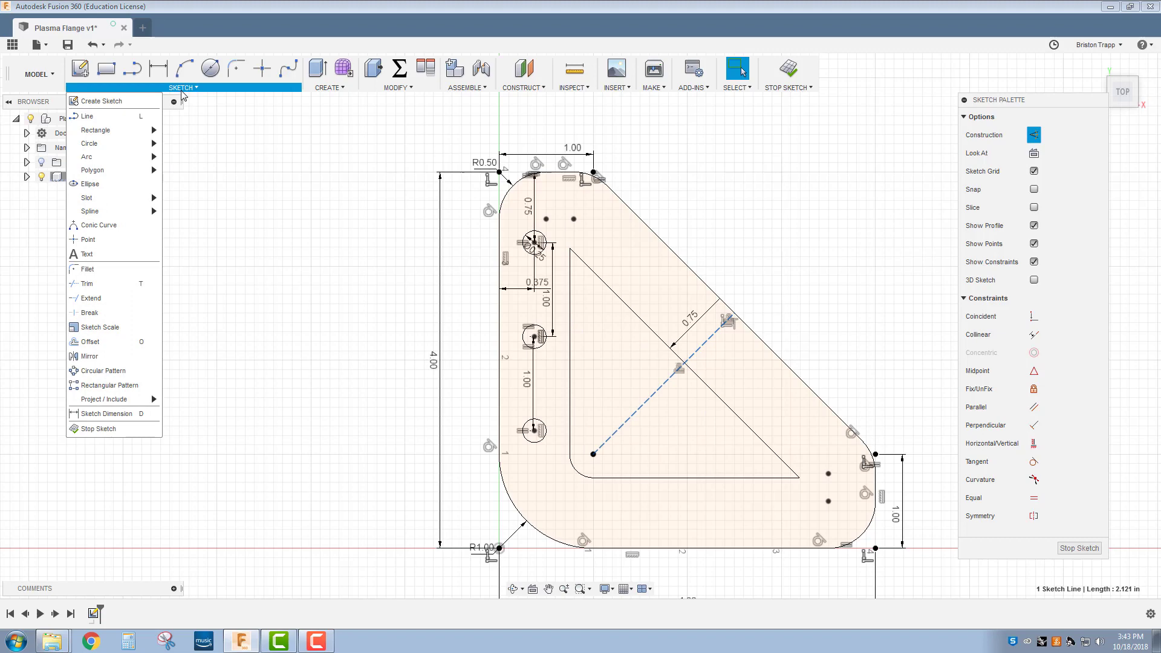
{"action": "left_click", "coordinate": [114, 356]}
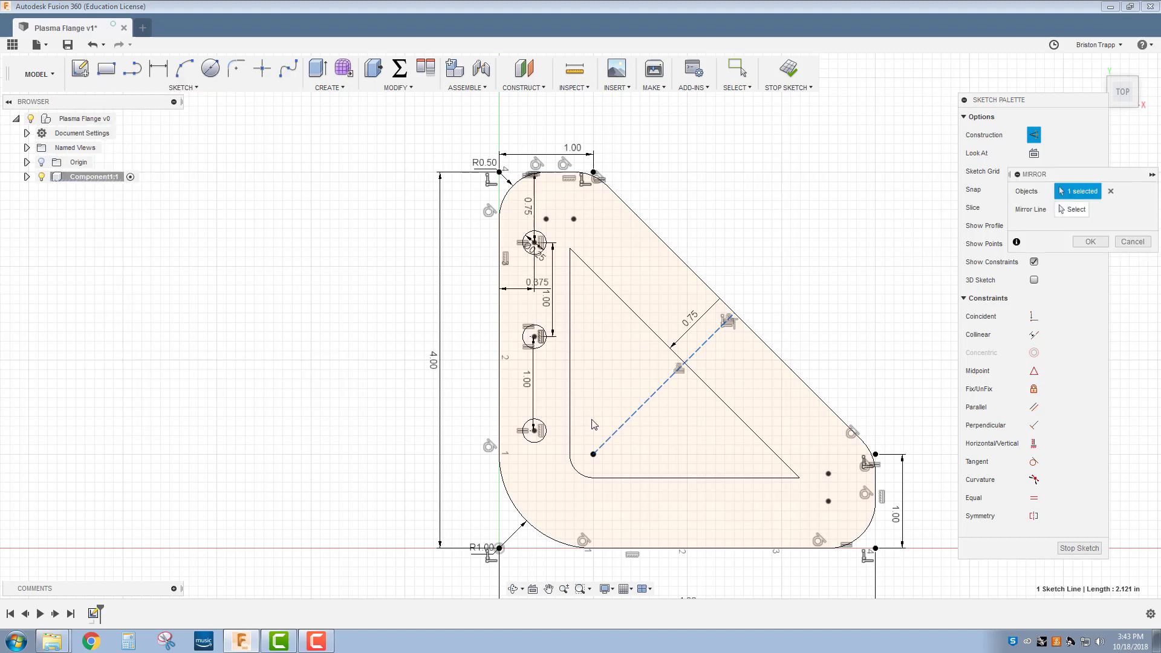
{"action": "left_click", "coordinate": [532, 432]}
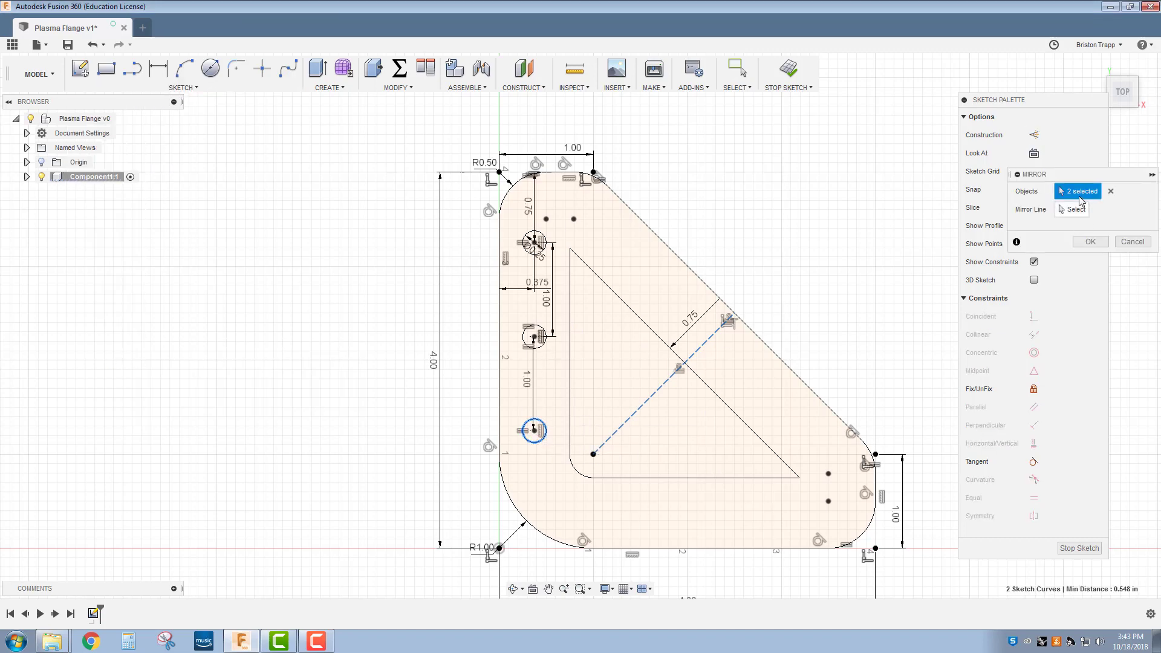
{"action": "left_click", "coordinate": [544, 342]}
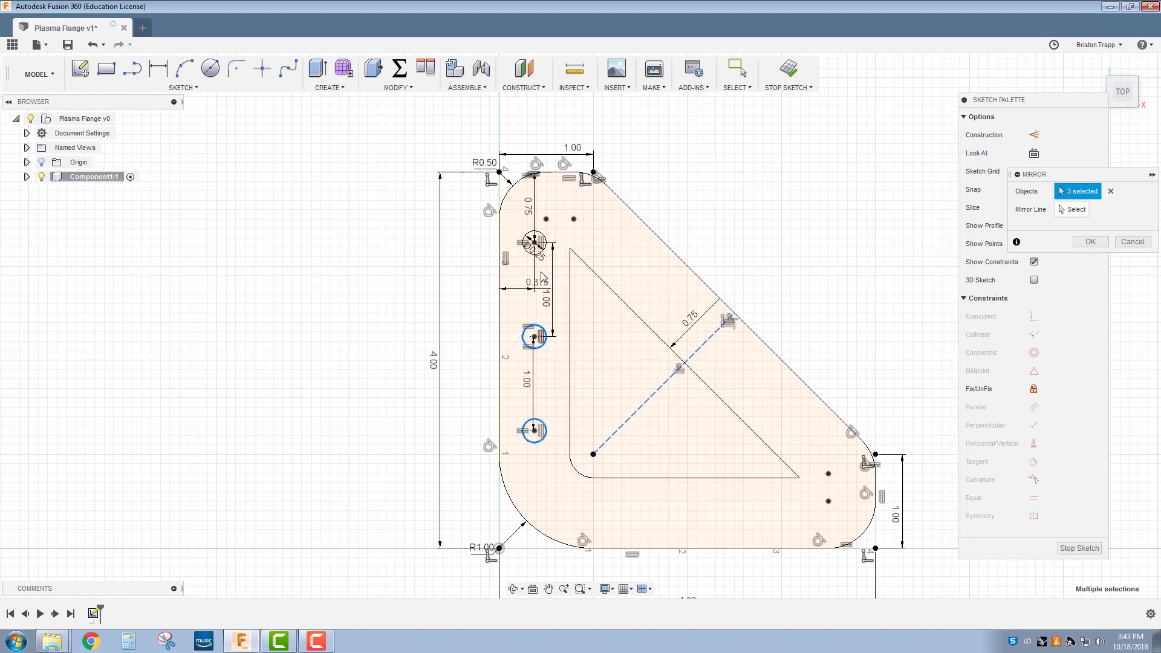
{"action": "left_click", "coordinate": [543, 251]}
{"action": "left_click", "coordinate": [664, 385]}
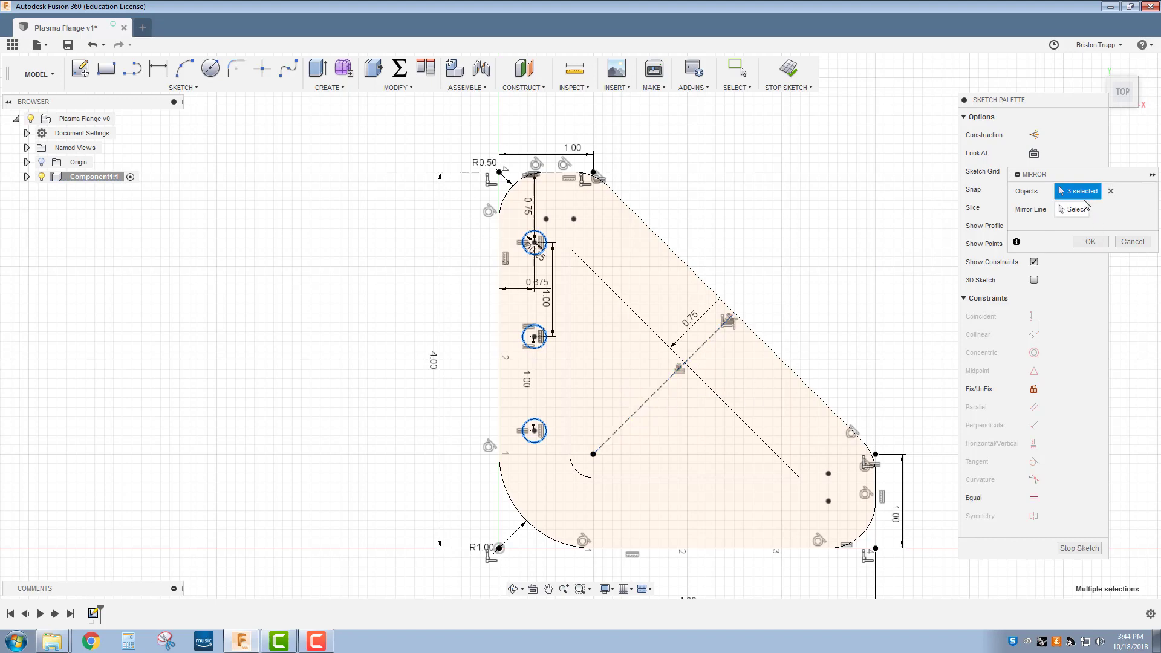
{"action": "left_click", "coordinate": [1080, 211]}
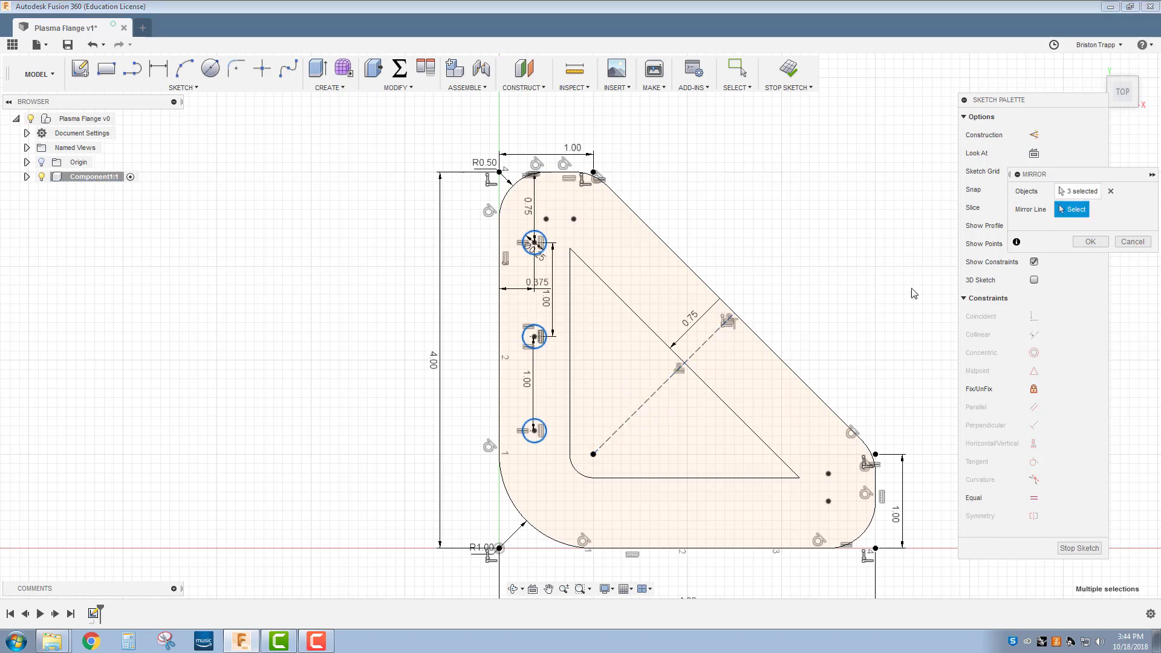
{"action": "left_click", "coordinate": [657, 390]}
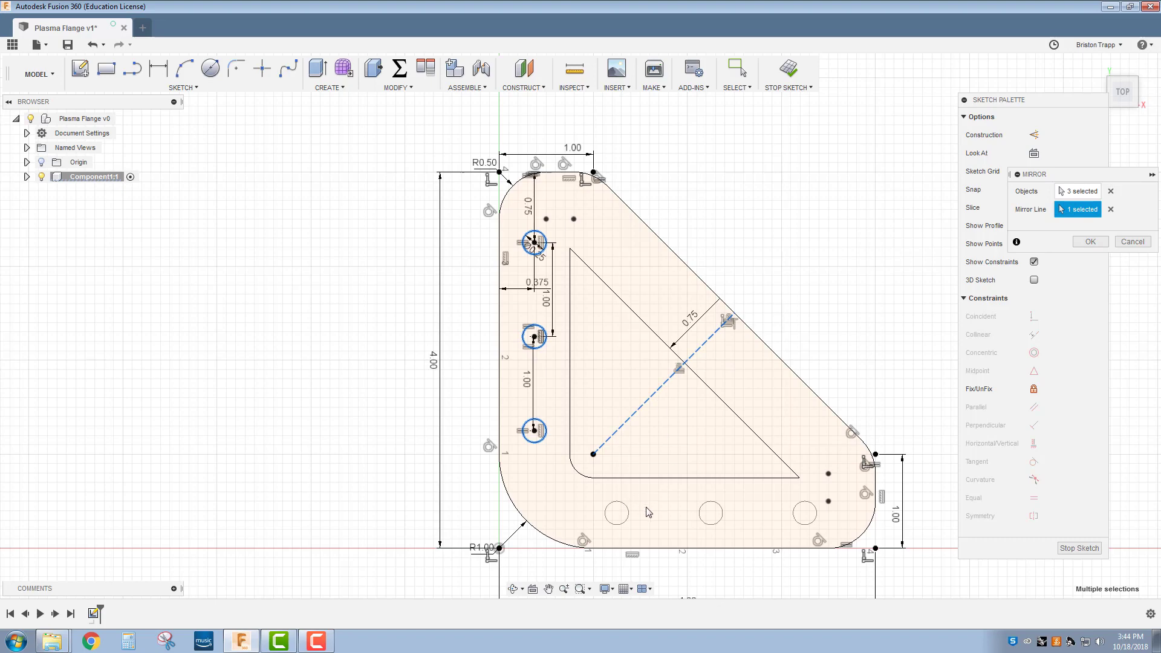
{"action": "left_click", "coordinate": [1079, 548]}
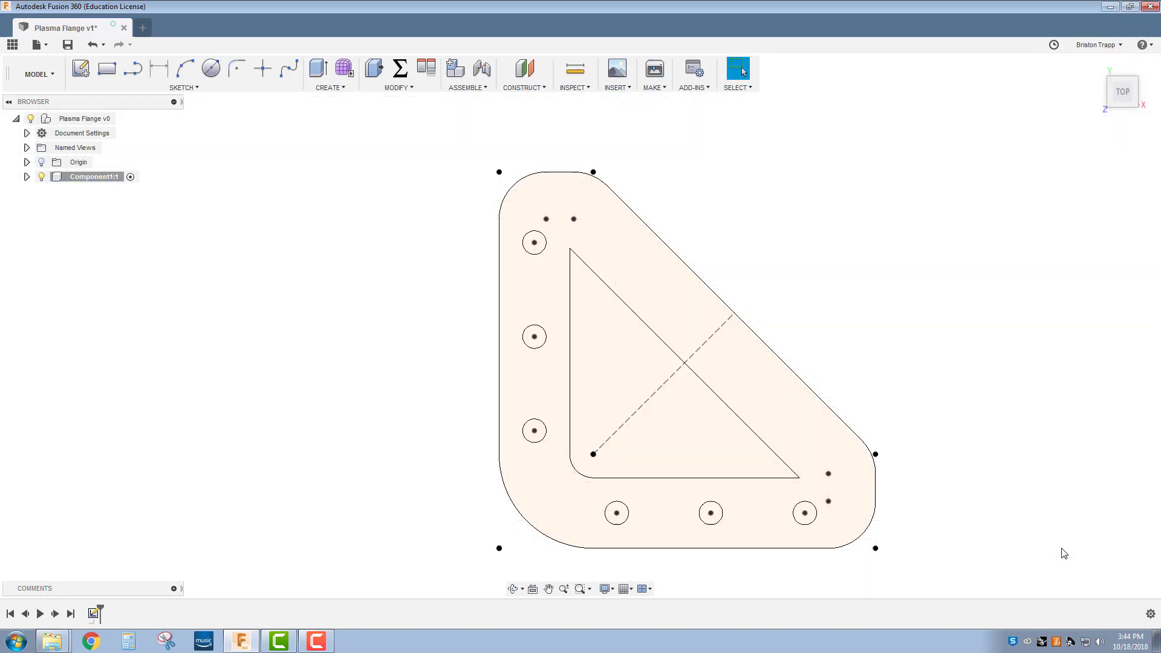
- Cancel a started Fillet and reopen the flange sketch from the timeline with Edit Sketch
{"action": "left_click", "coordinate": [192, 88]}
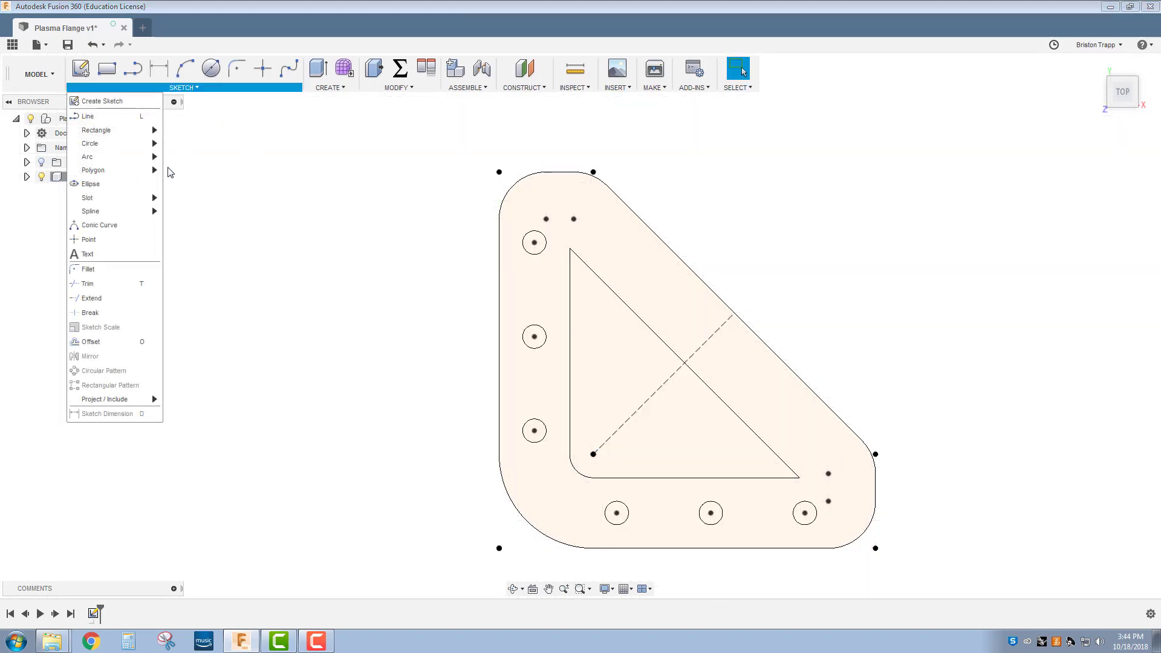
{"action": "left_click", "coordinate": [135, 272]}
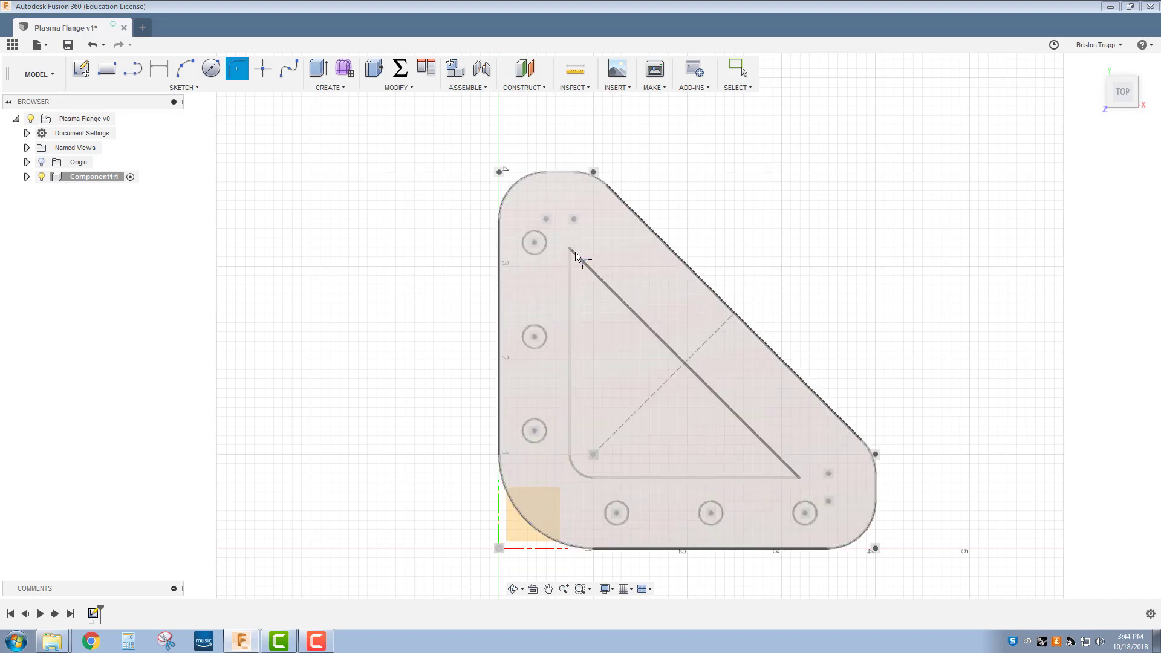
{"action": "key", "text": "Escape"}
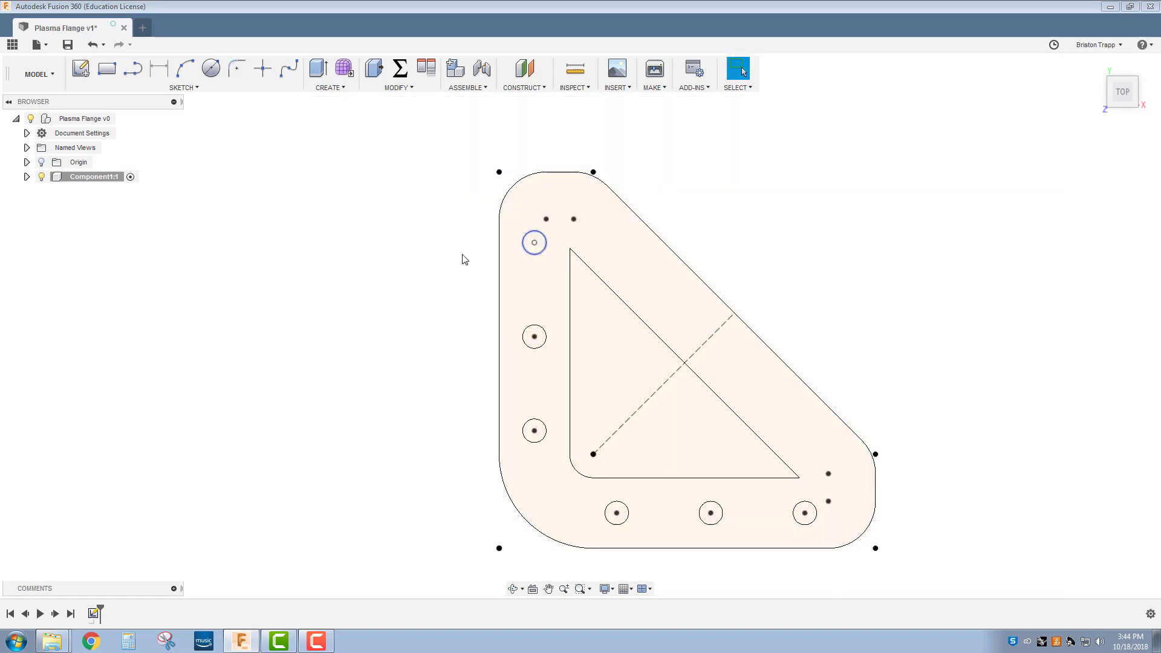
{"action": "right_click", "coordinate": [94, 615]}
{"action": "left_click", "coordinate": [136, 492]}
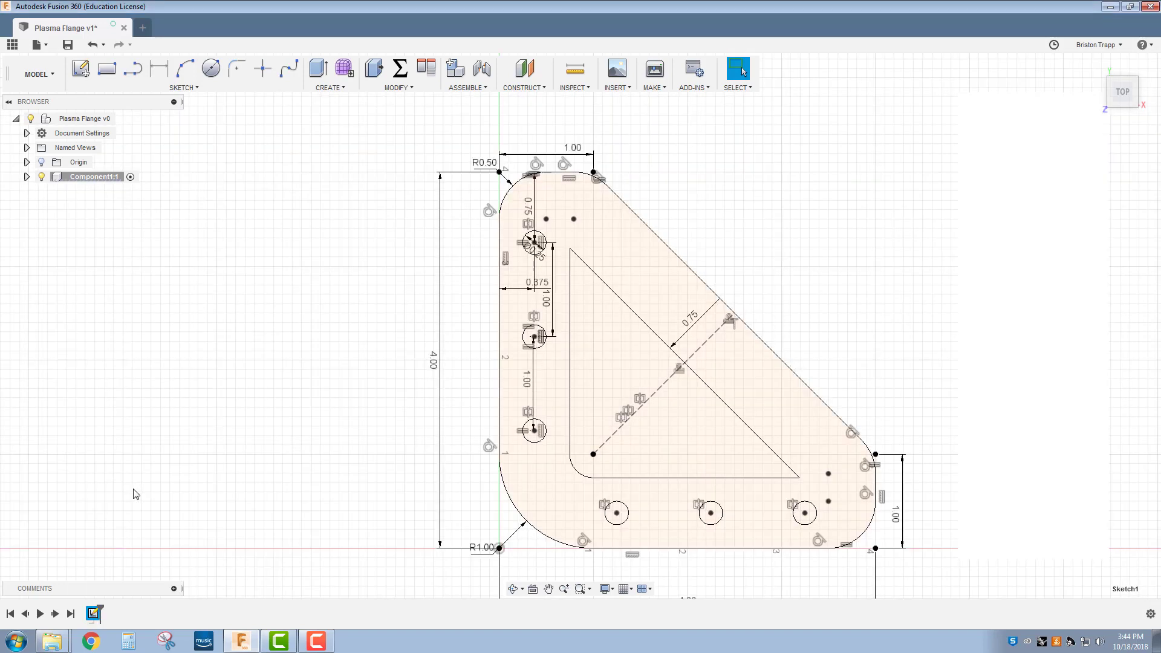
- Fillet the inner triangle's corners, dragging the bottom corner radius to roughly 0.2 in
{"action": "left_click", "coordinate": [183, 89]}
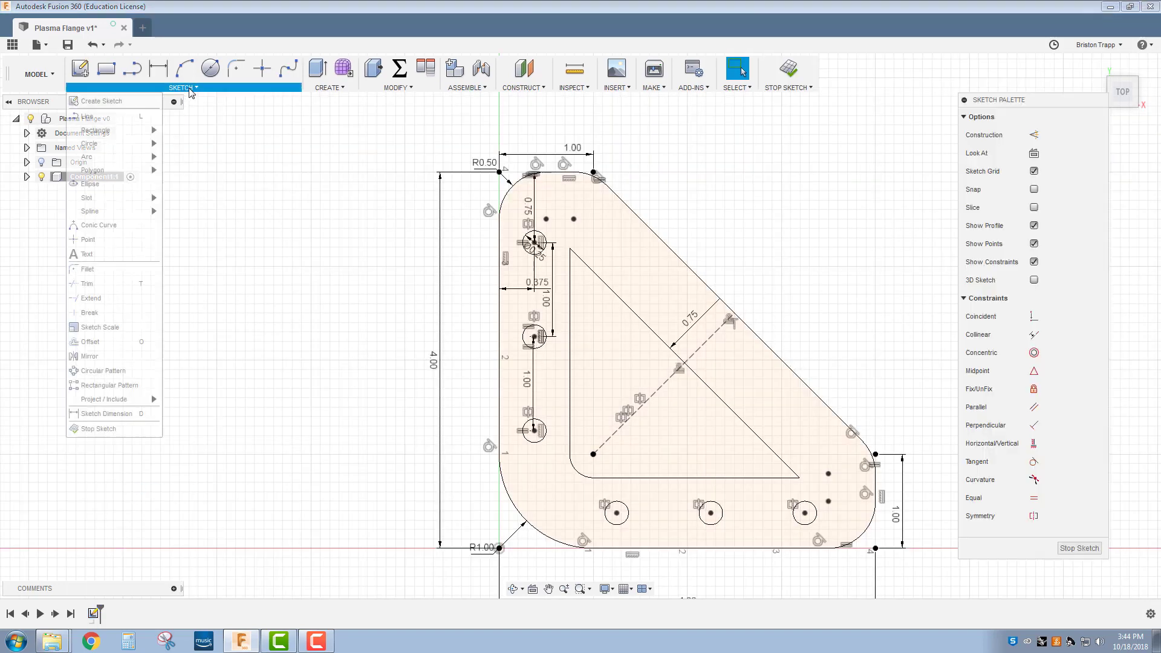
{"action": "left_click", "coordinate": [130, 269]}
{"action": "left_click", "coordinate": [570, 271]}
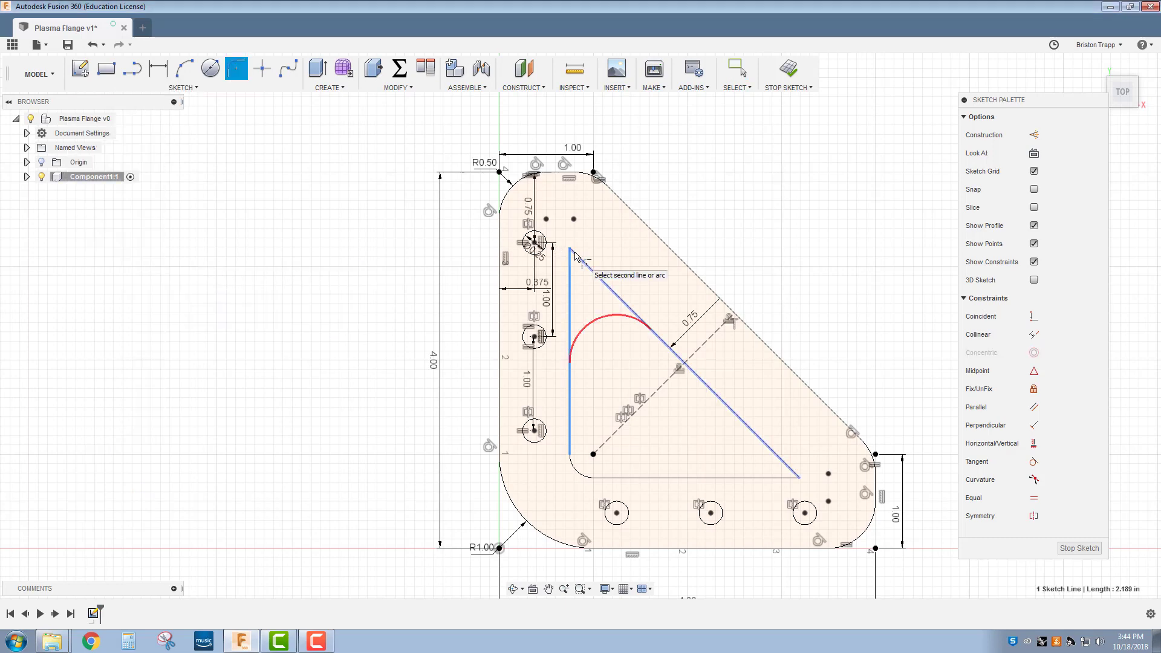
{"action": "left_click", "coordinate": [589, 268]}
{"action": "key", "text": "Return"}
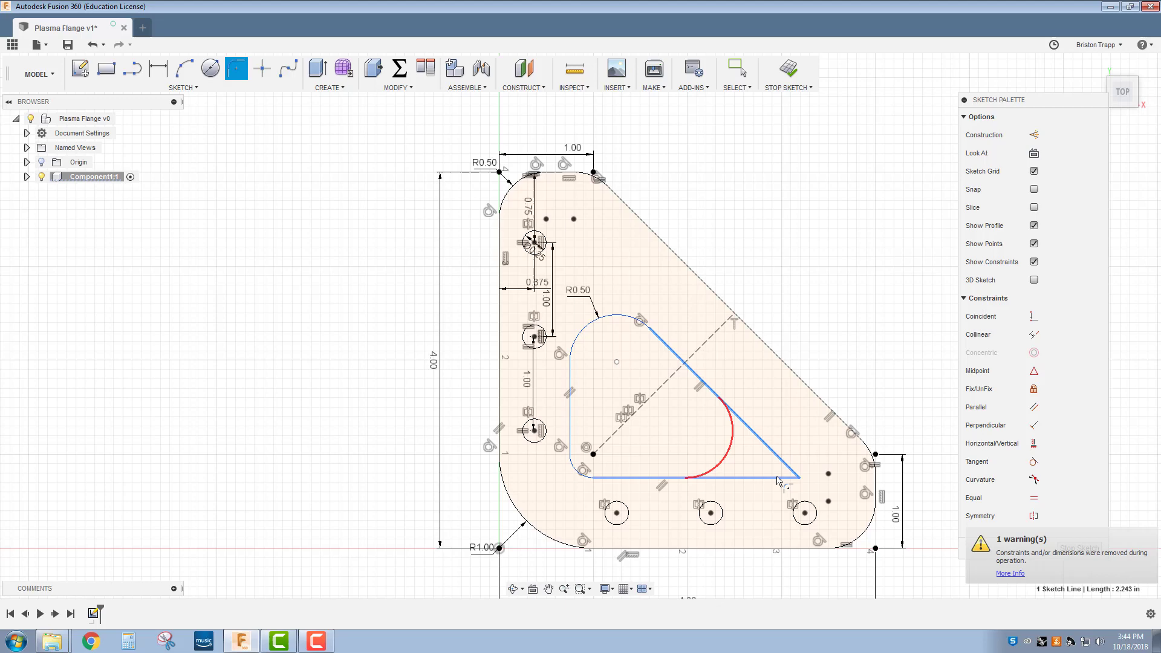
{"action": "left_click", "coordinate": [778, 481]}
{"action": "left_click_drag", "start_coordinate": [829, 474], "coordinate": [769, 478]}
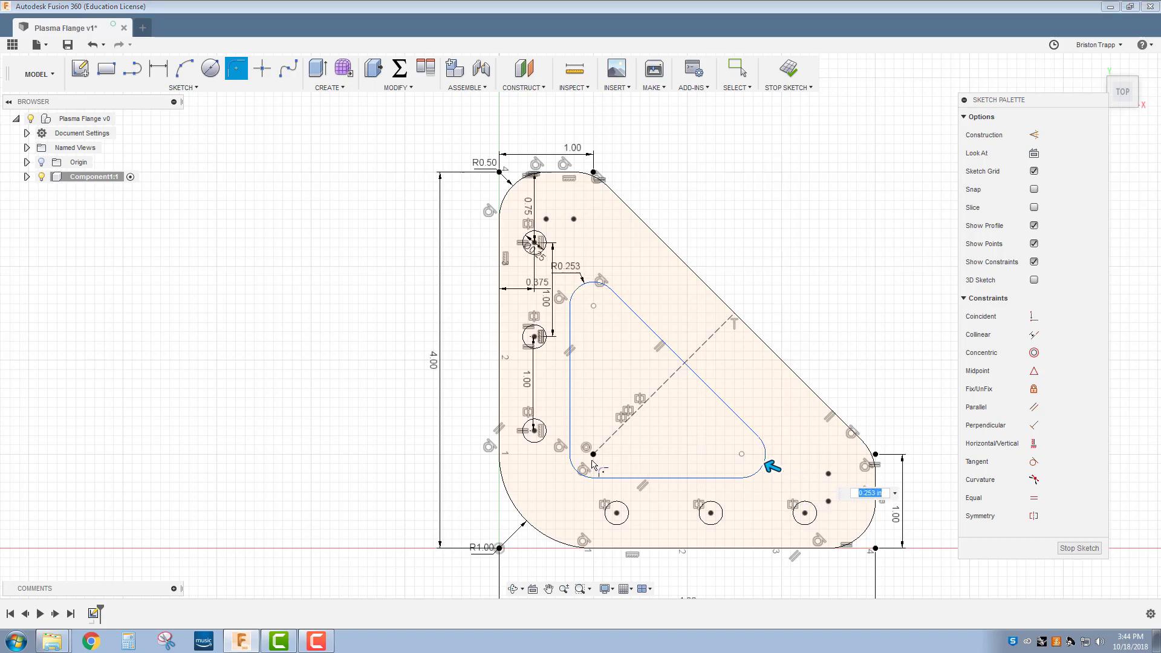
- Commit the corner fillet and measure the inner corner arc's radius
{"action": "key", "text": "Return"}
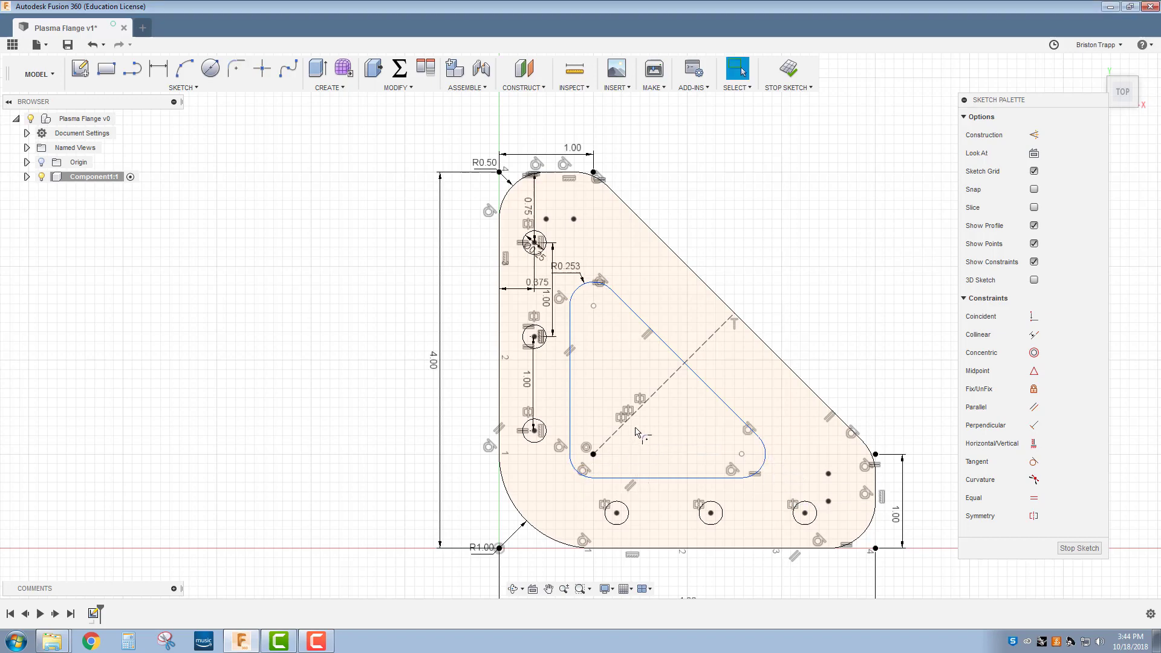
{"action": "left_click", "coordinate": [586, 77]}
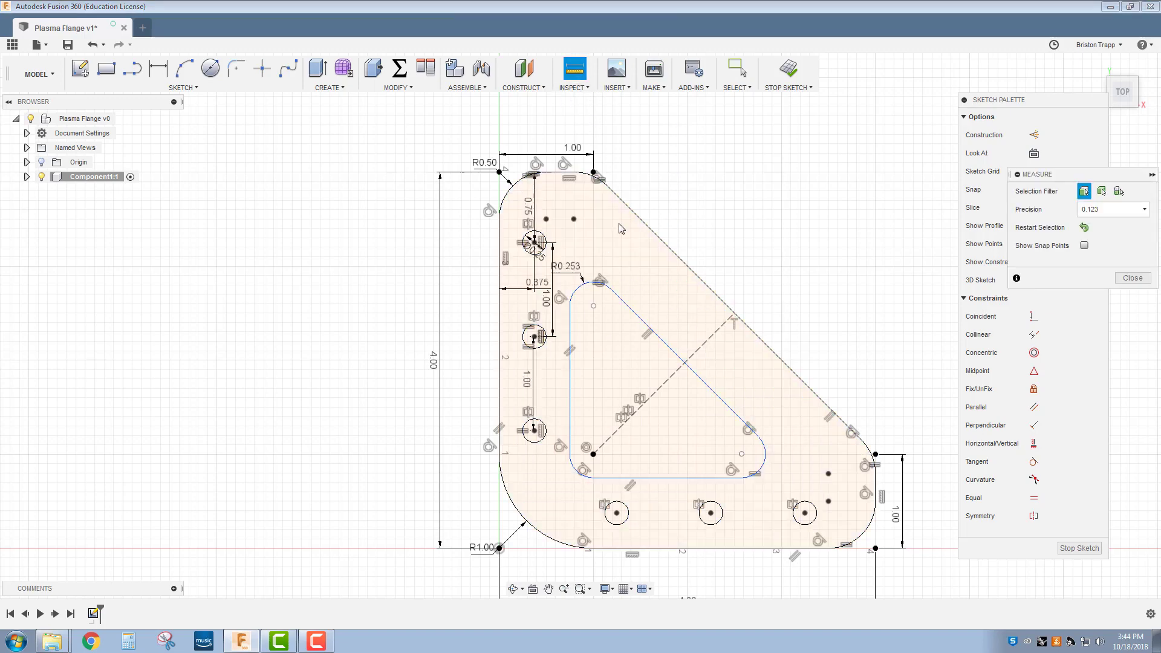
{"action": "left_click", "coordinate": [583, 476]}
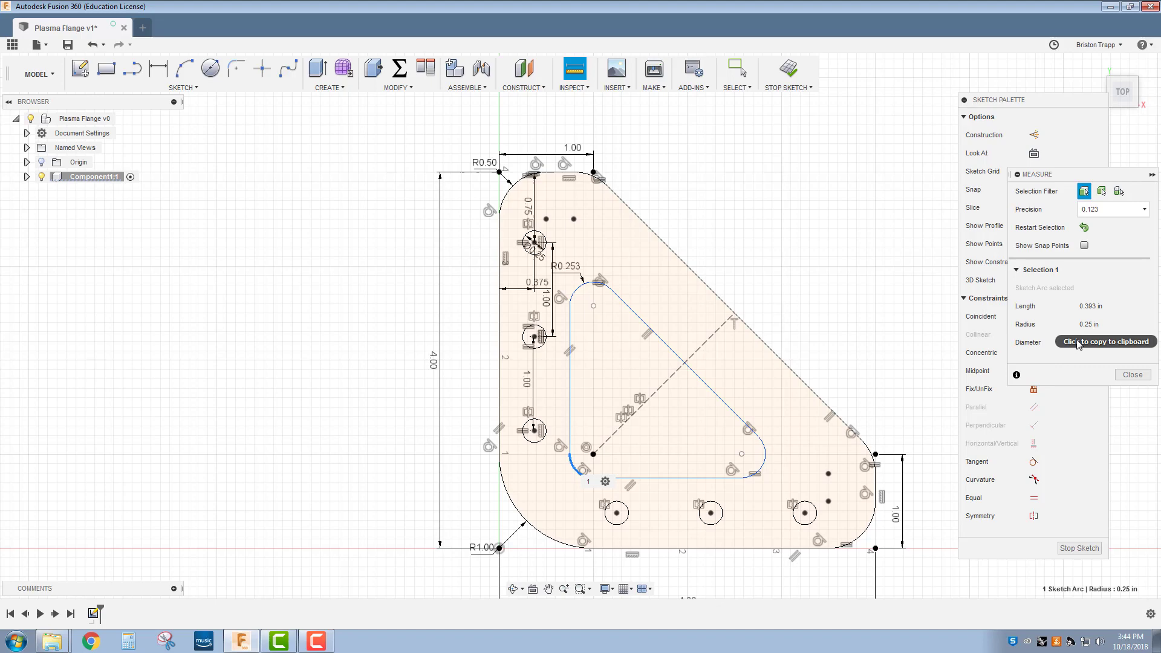
{"action": "left_click", "coordinate": [568, 271]}
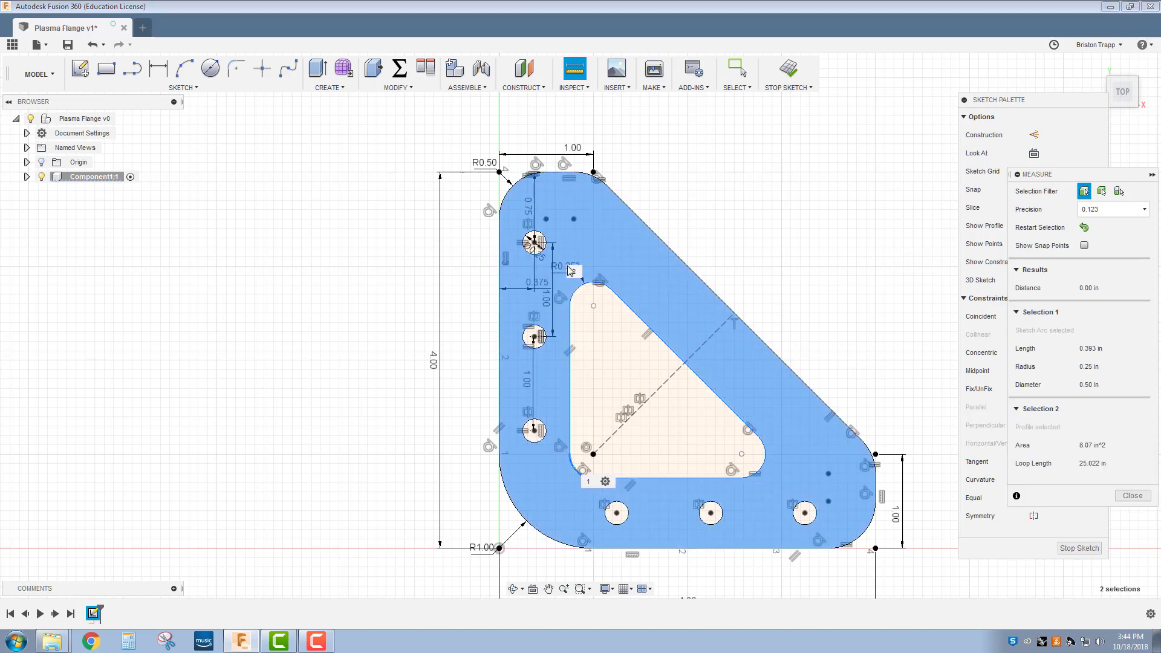
{"action": "key", "text": "Escape"}
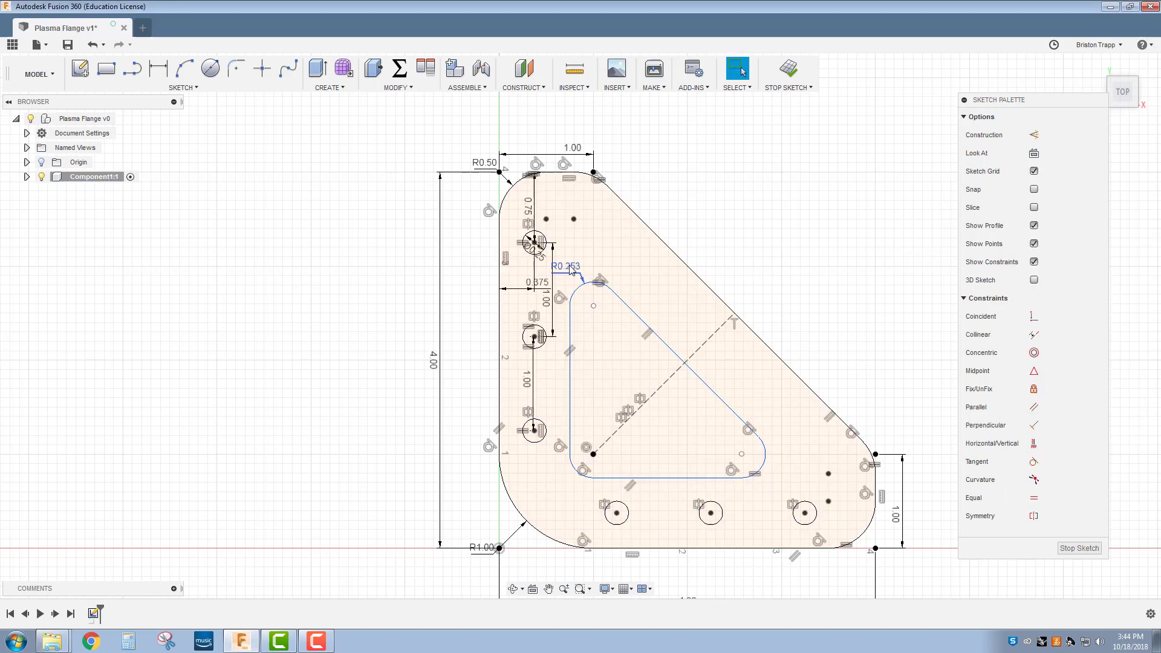
- Change the inner fillet radius dimension from R0.253 to 0.25
{"action": "double_click", "coordinate": [569, 270]}
{"action": "key", "text": "BackSpace"}
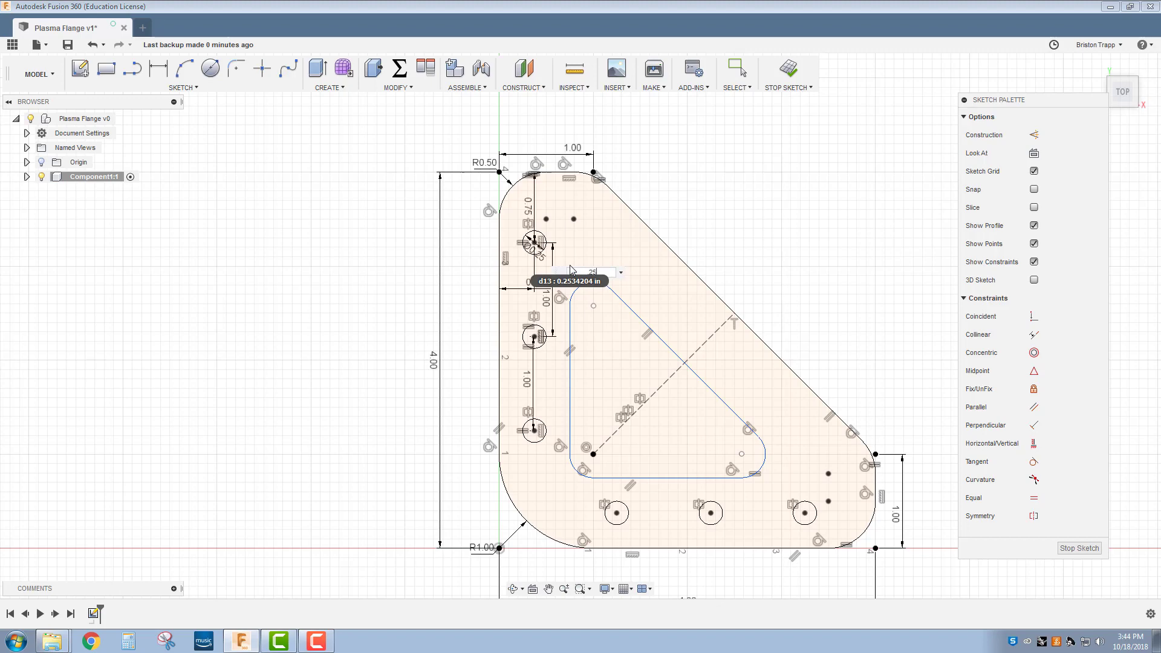
{"action": "type", "text": ".25"}
{"action": "key", "text": "Return"}
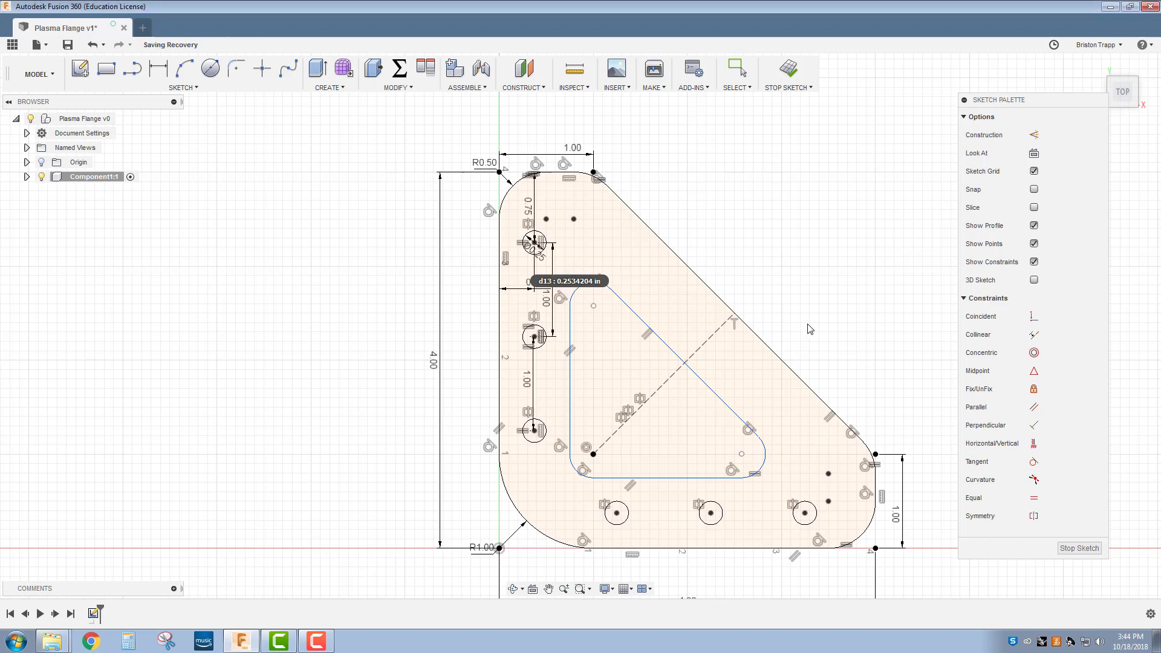
{"action": "scroll", "coordinate": [856, 312], "scroll_direction": "down", "scroll_amount": 2}
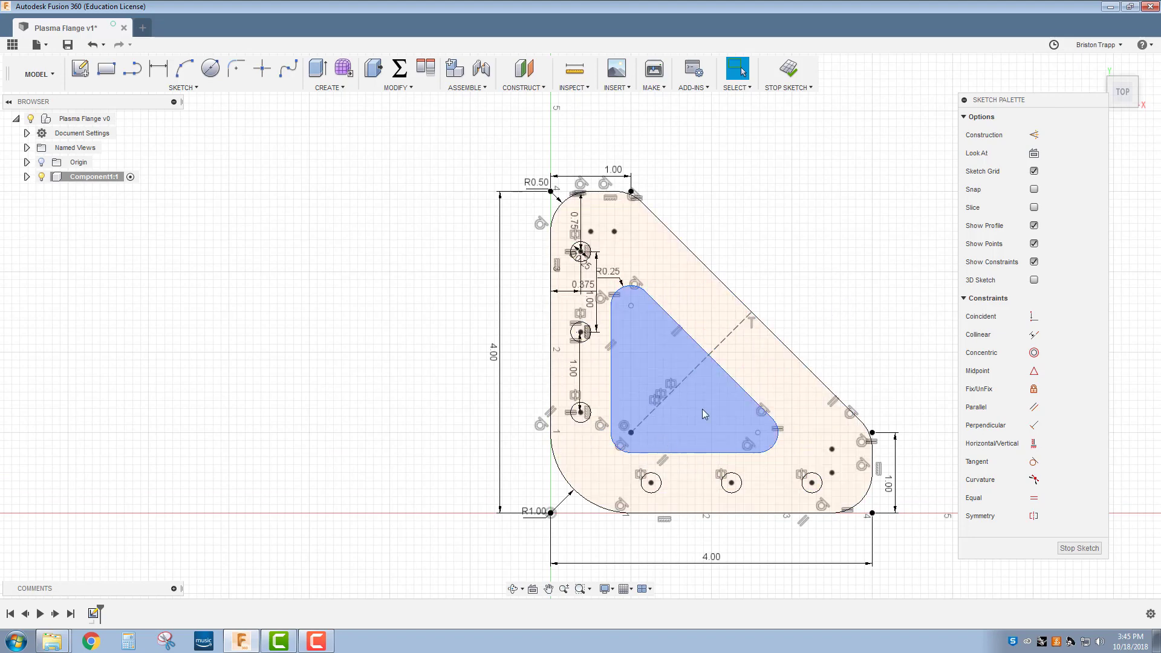
- Stop the sketch and extrude the plate outline 0.1 in into a solid plate
{"action": "left_click", "coordinate": [789, 72]}
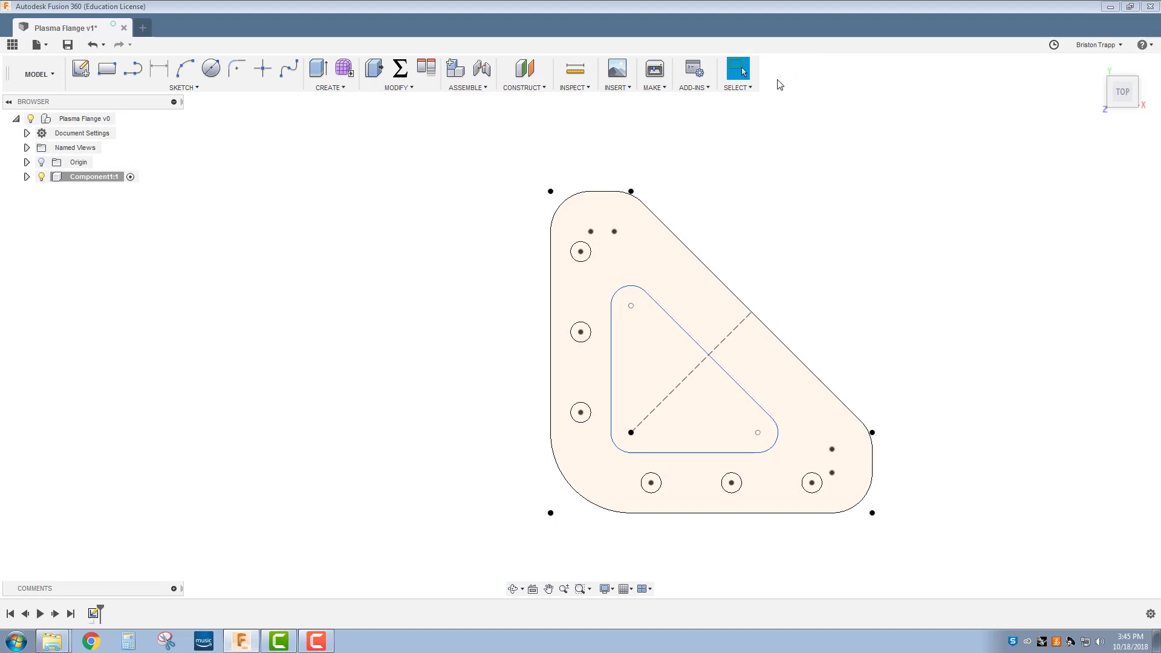
{"action": "key", "text": "e"}
{"action": "left_click", "coordinate": [670, 274]}
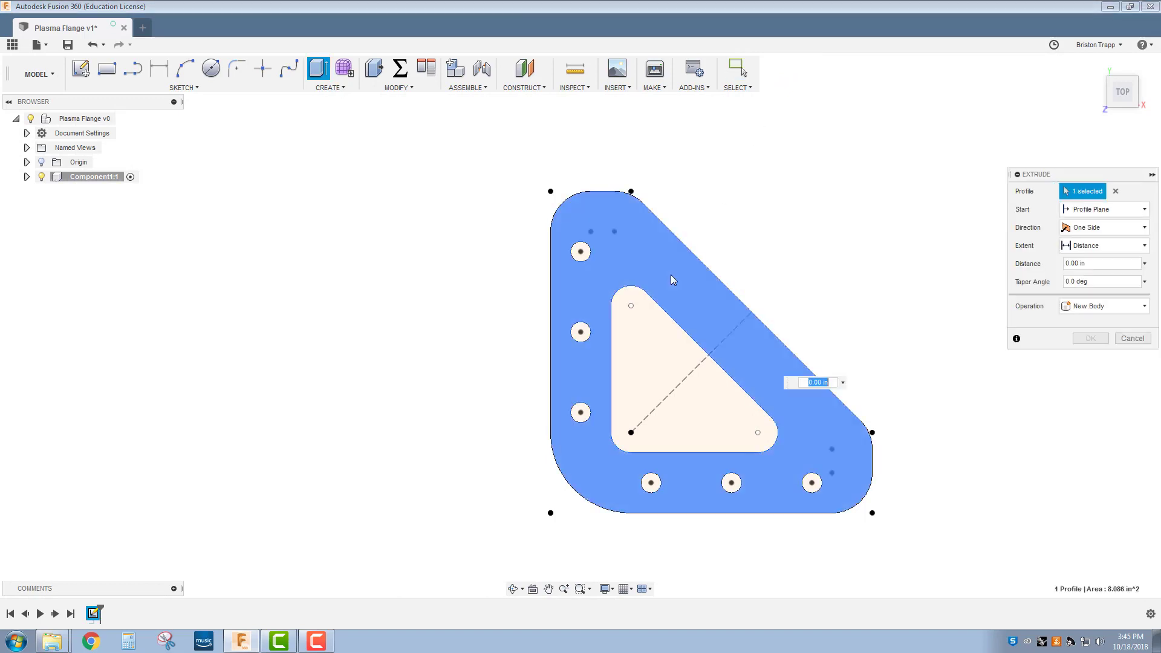
{"action": "left_click_drag", "start_coordinate": [1122, 92], "coordinate": [1097, 47]}
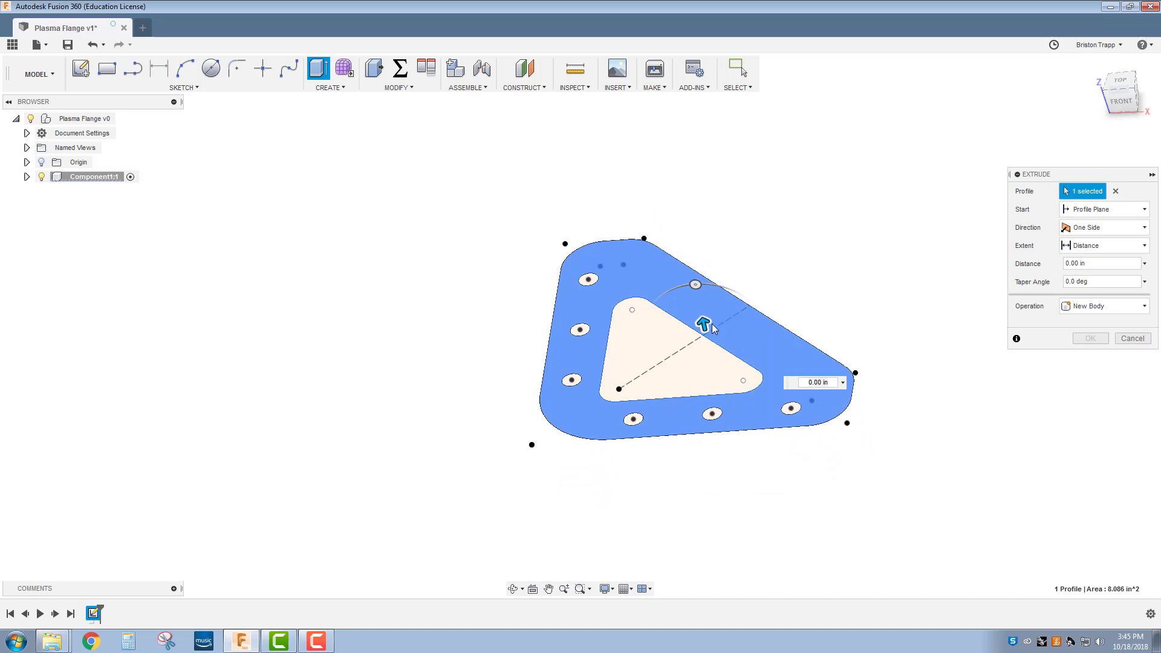
{"action": "left_click_drag", "start_coordinate": [702, 323], "coordinate": [698, 309]}
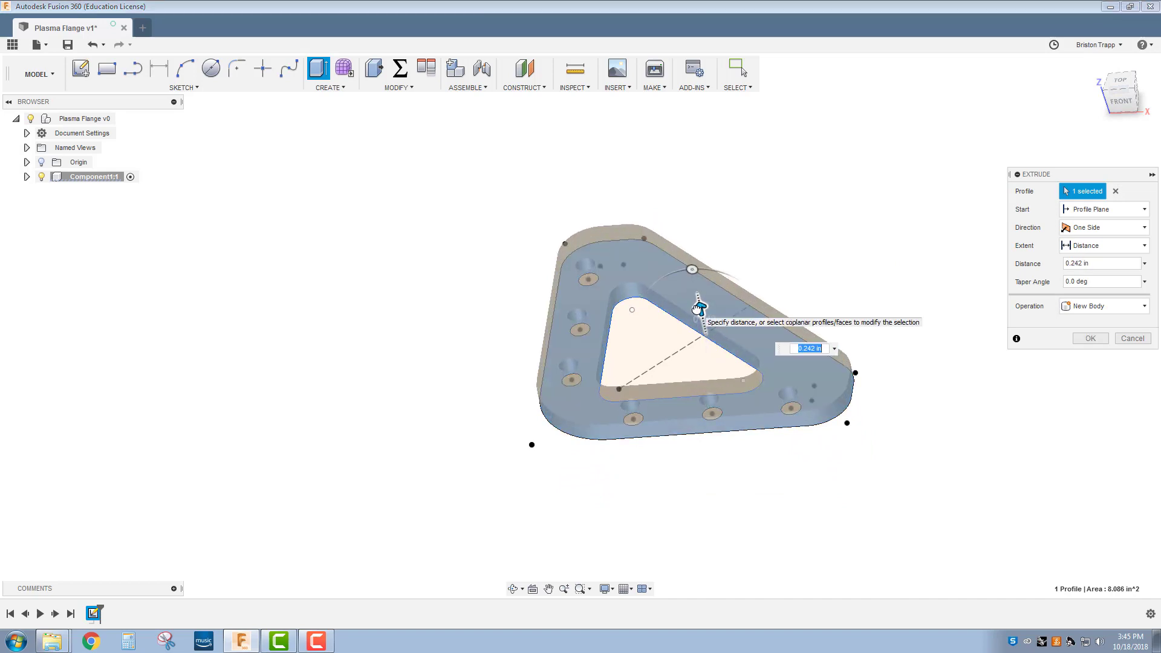
{"action": "key", "text": "BackSpace"}
{"action": "type", "text": ".1"}
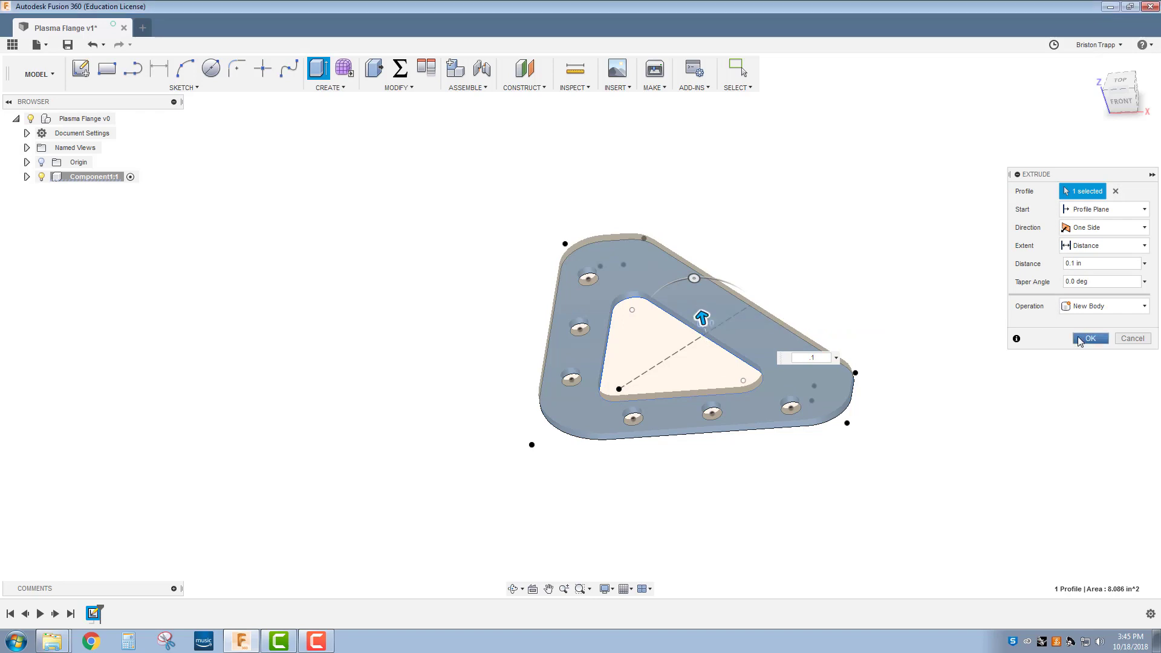
{"action": "left_click", "coordinate": [1090, 338]}
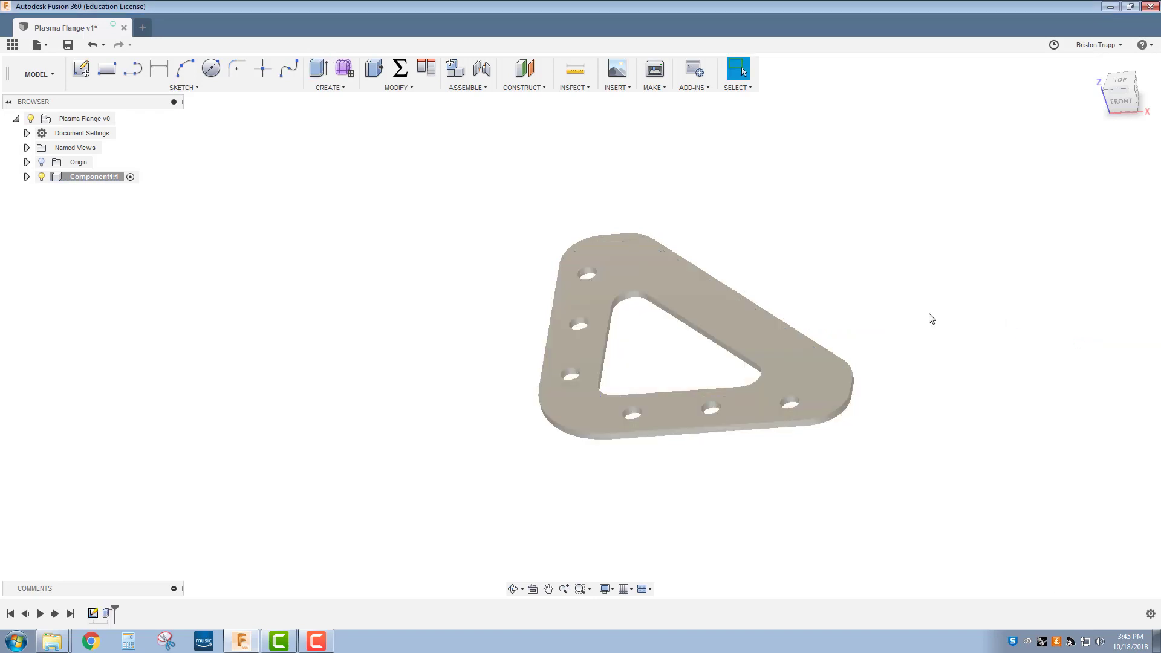
- Save the design as a new version, Plasma Flange v2, and view it from near the top
{"action": "left_click", "coordinate": [67, 44]}
{"action": "left_click", "coordinate": [586, 334]}
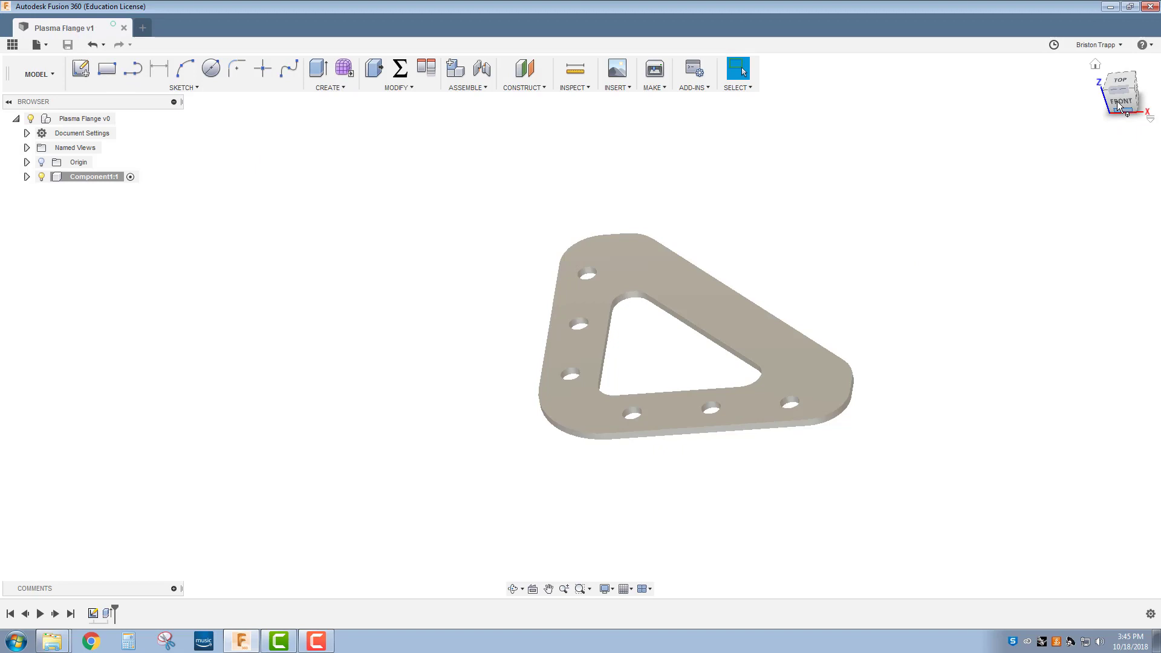
{"action": "left_click", "coordinate": [1119, 80]}
{"action": "middle_click_drag", "start_coordinate": [579, 326], "coordinate": [582, 302], "text": "shift"}
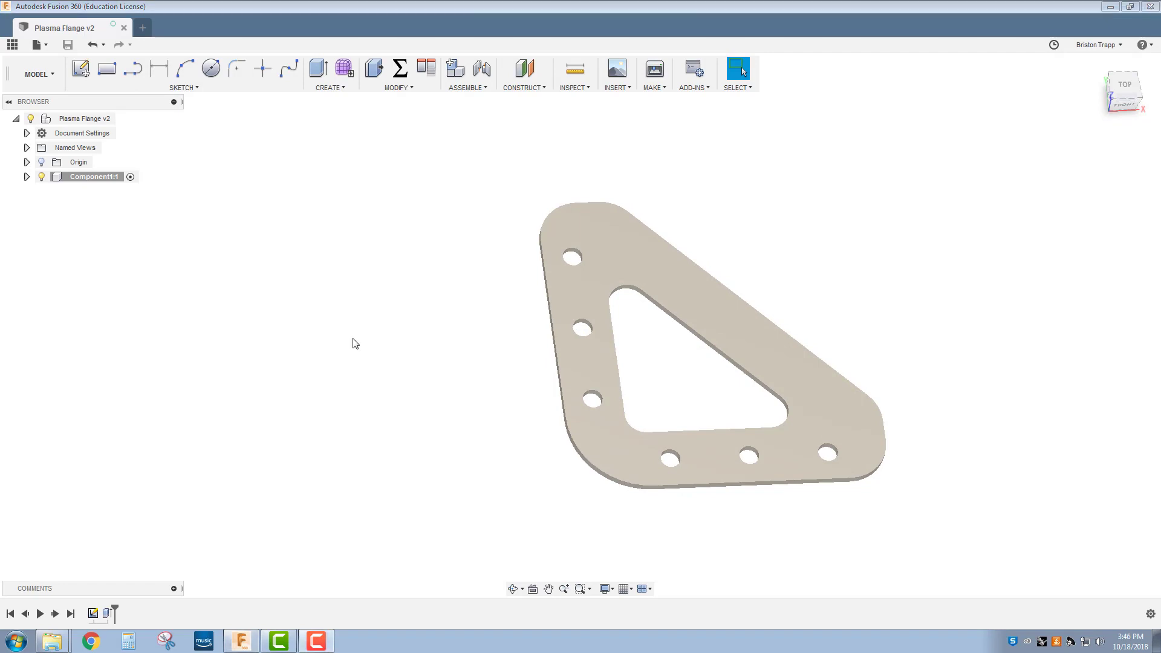
- In the CAM workspace, start a Cutting-type setup with its origin at the stock's bottom-left corner
{"action": "left_click", "coordinate": [24, 74]}
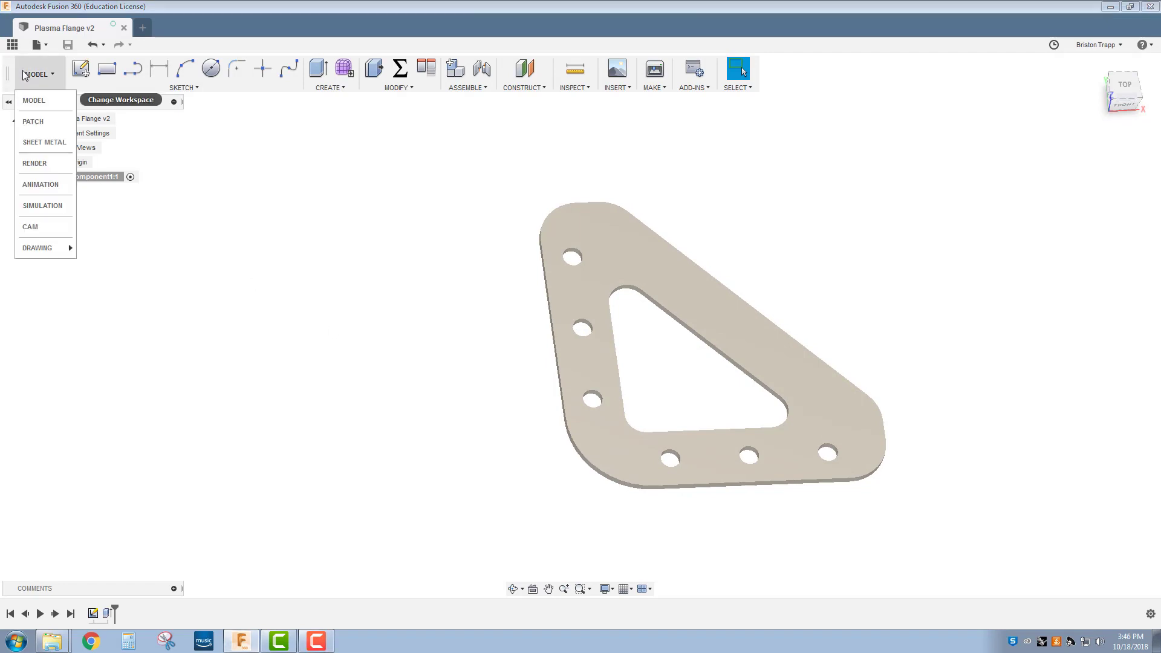
{"action": "left_click", "coordinate": [41, 226]}
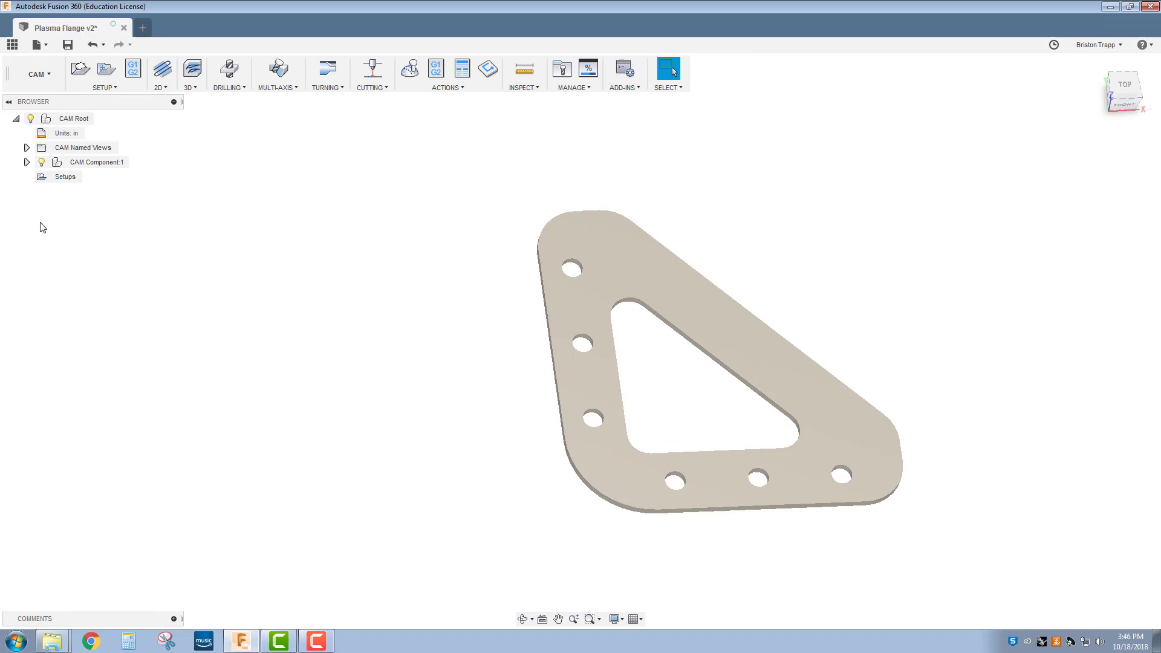
{"action": "left_click", "coordinate": [79, 70]}
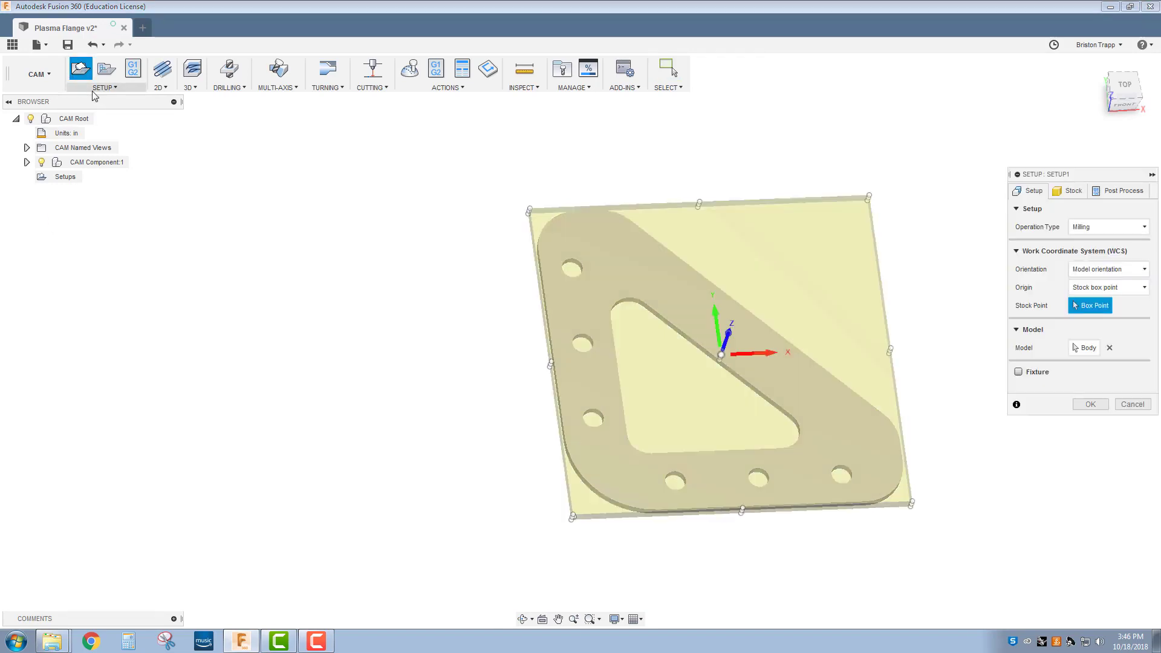
{"action": "left_click_drag", "start_coordinate": [1077, 174], "coordinate": [967, 169]}
{"action": "left_click", "coordinate": [1022, 222]}
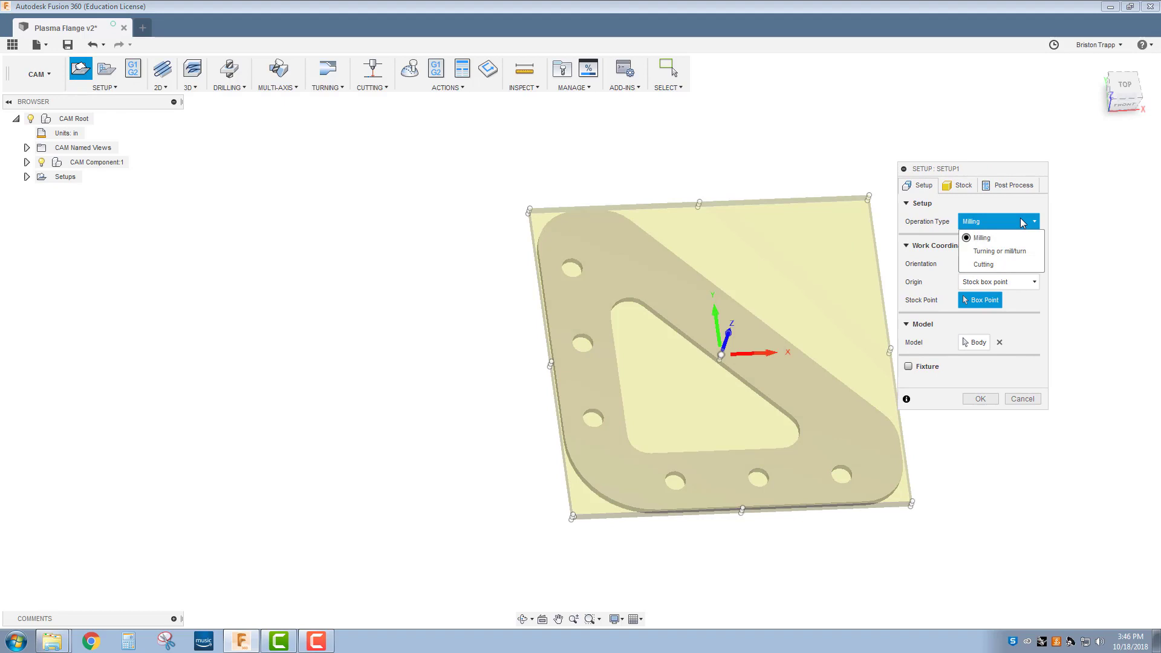
{"action": "left_click", "coordinate": [1006, 265]}
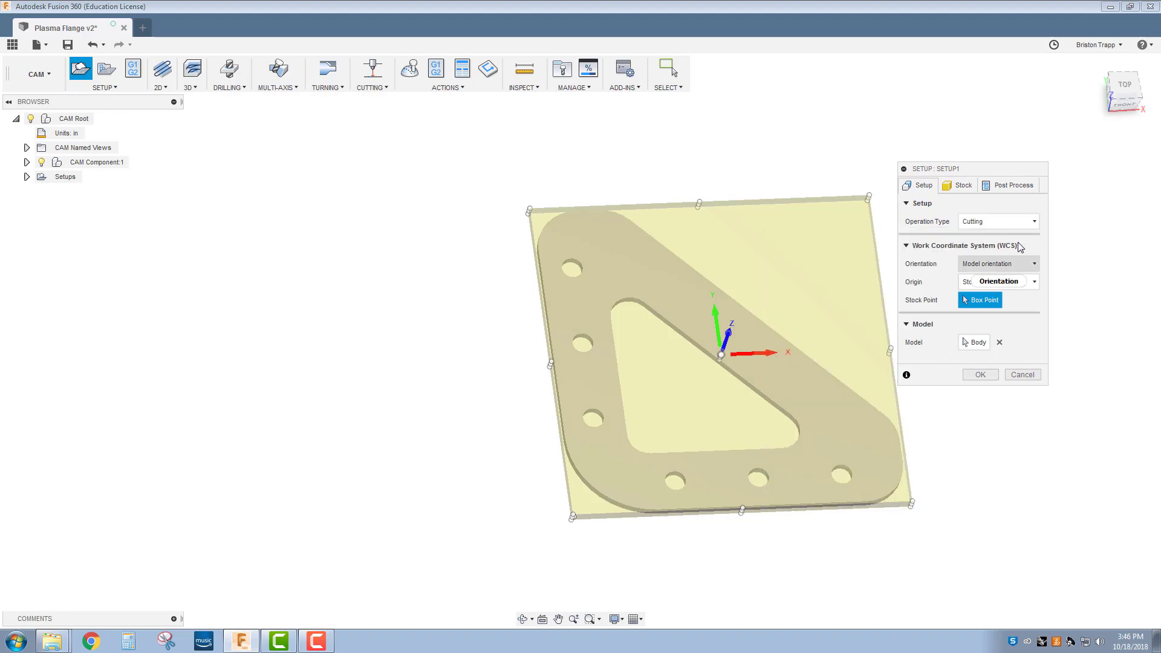
{"action": "middle_click_drag", "start_coordinate": [583, 336], "coordinate": [680, 472], "text": "shift"}
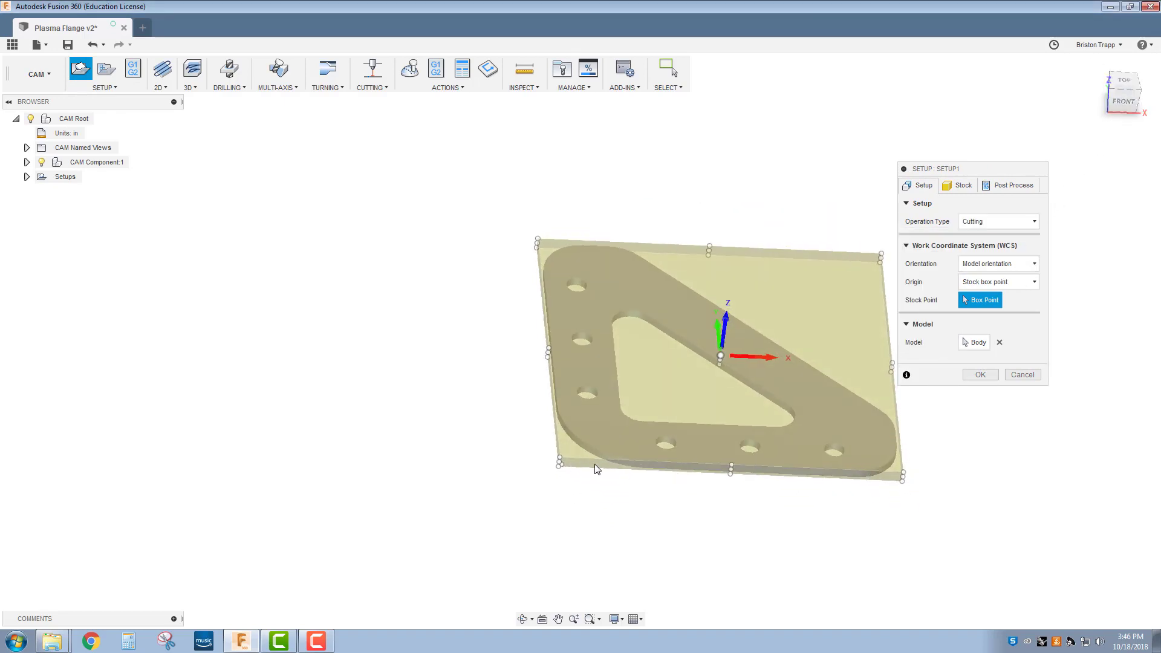
{"action": "scroll", "coordinate": [596, 469], "scroll_direction": "up", "scroll_amount": 5}
{"action": "left_click", "coordinate": [551, 456]}
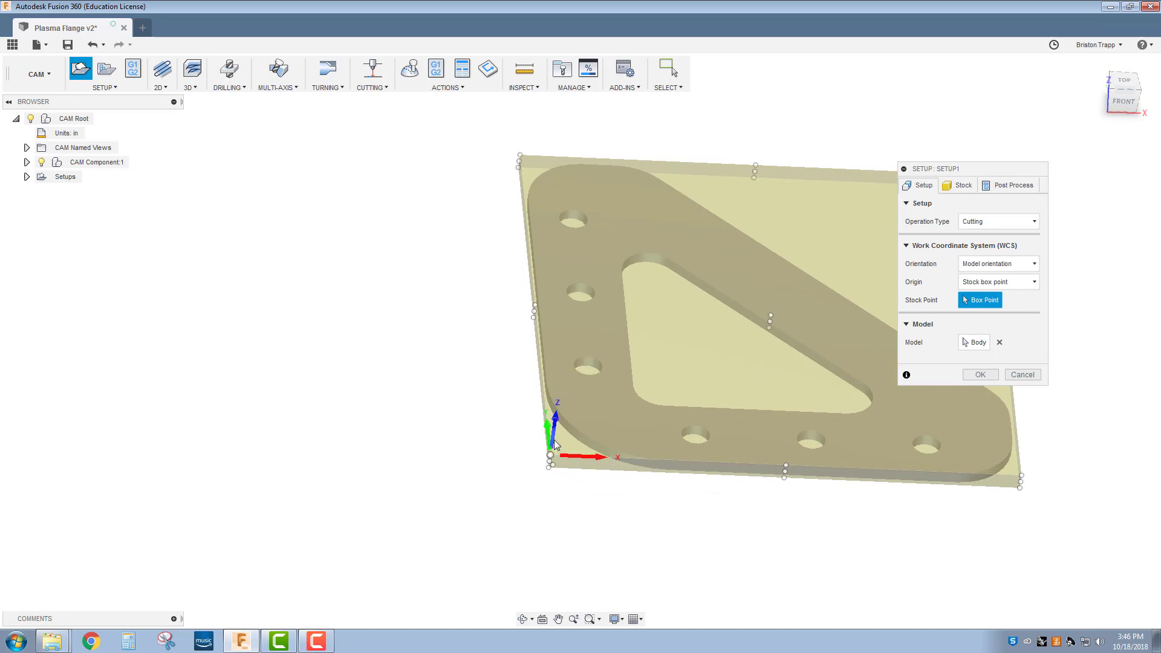
- Set stock side offset 0.1 in and top offset 0, then confirm Setup1
{"action": "left_click", "coordinate": [961, 185]}
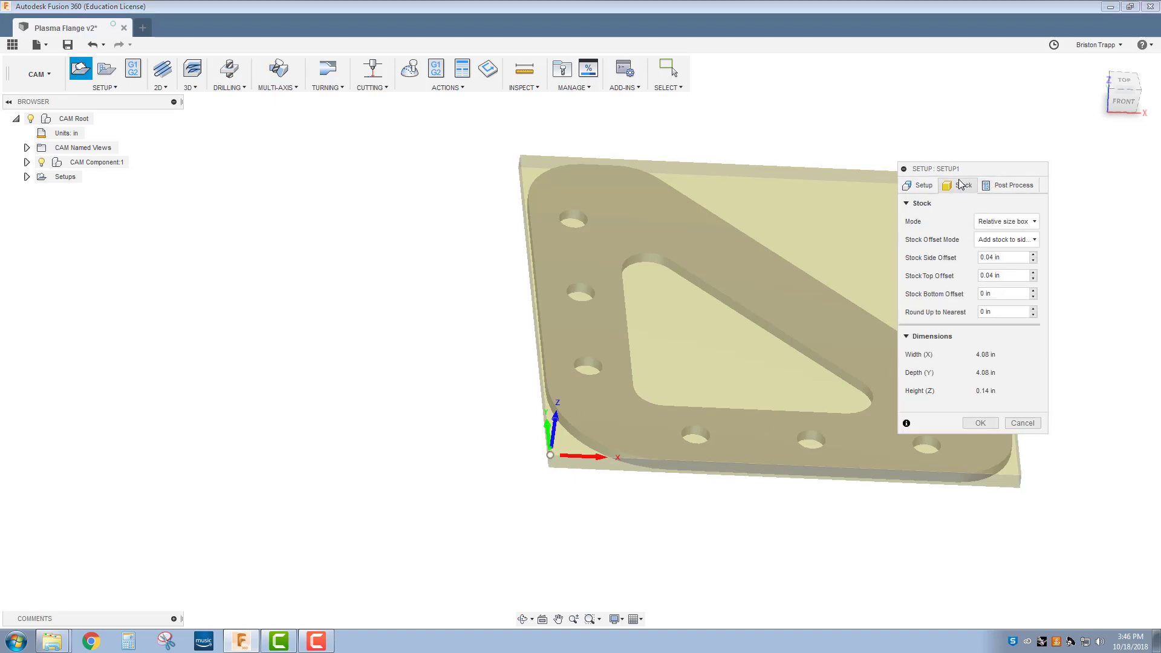
{"action": "left_click", "coordinate": [991, 259]}
{"action": "triple_click", "coordinate": [991, 258]}
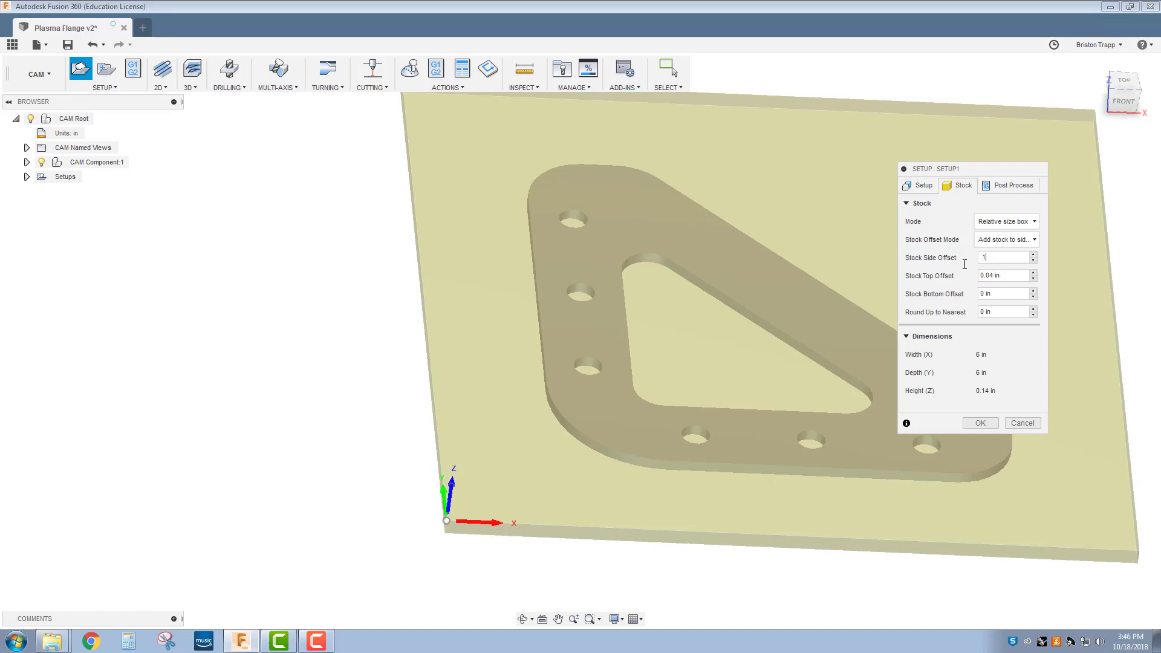
{"action": "key", "text": "Tab"}
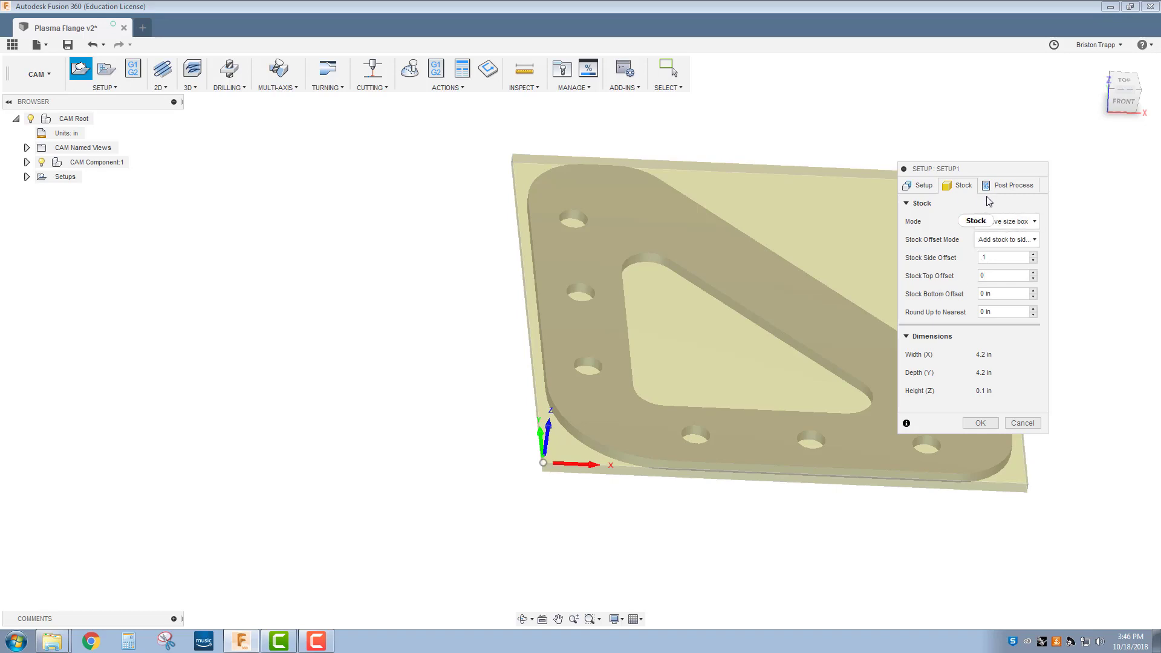
{"action": "left_click", "coordinate": [981, 423]}
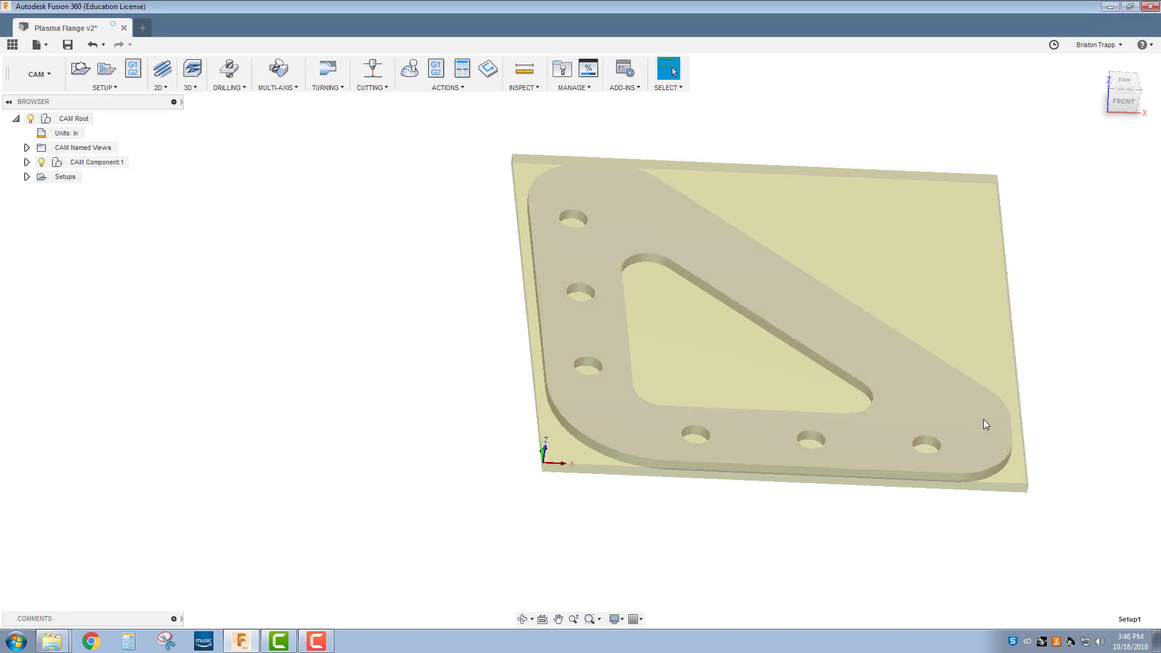
{"action": "left_click_drag", "start_coordinate": [1114, 109], "coordinate": [1062, 109]}
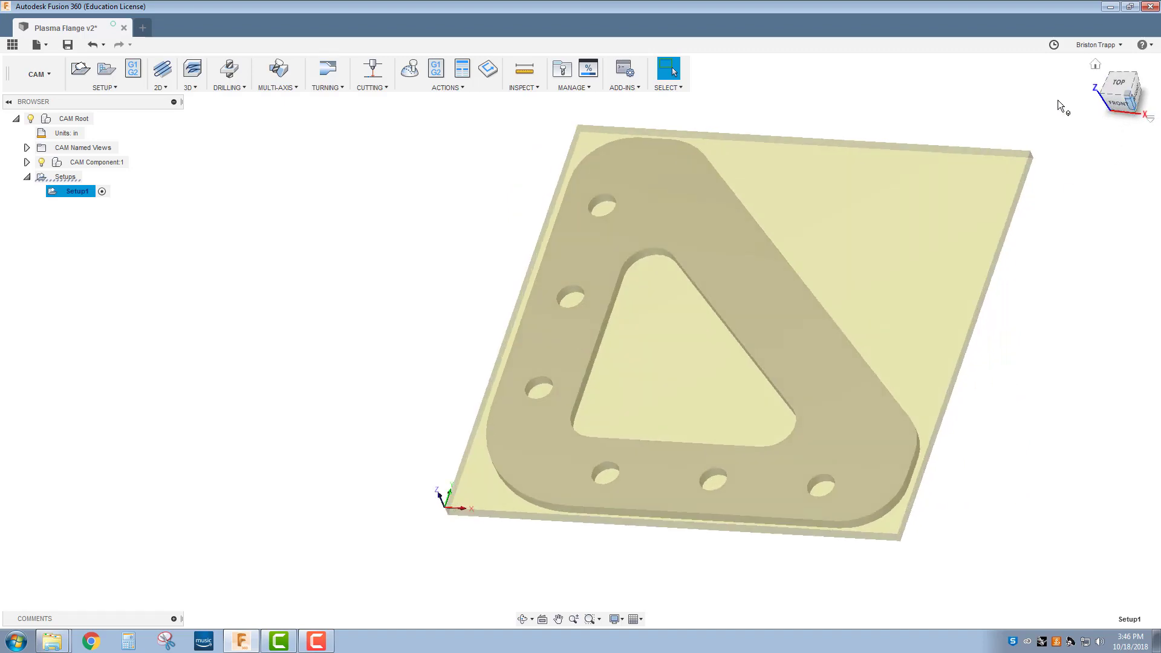
- Start a 2D Profile operation and browse to the Samples tool library
{"action": "left_click", "coordinate": [374, 70]}
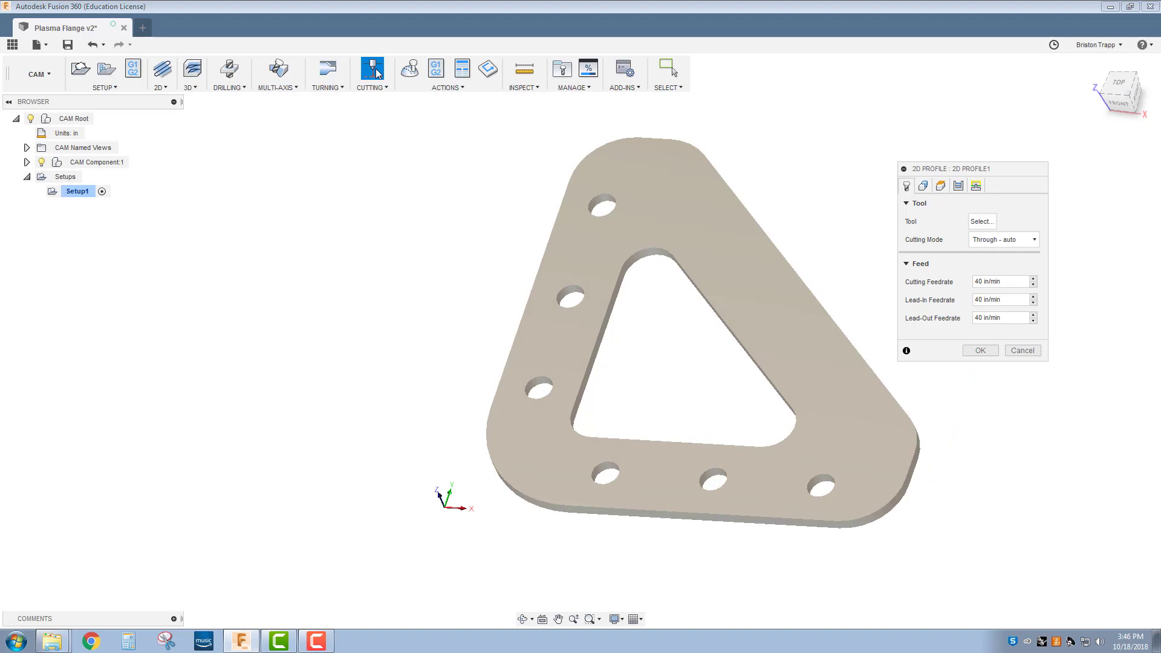
{"action": "left_click", "coordinate": [985, 222]}
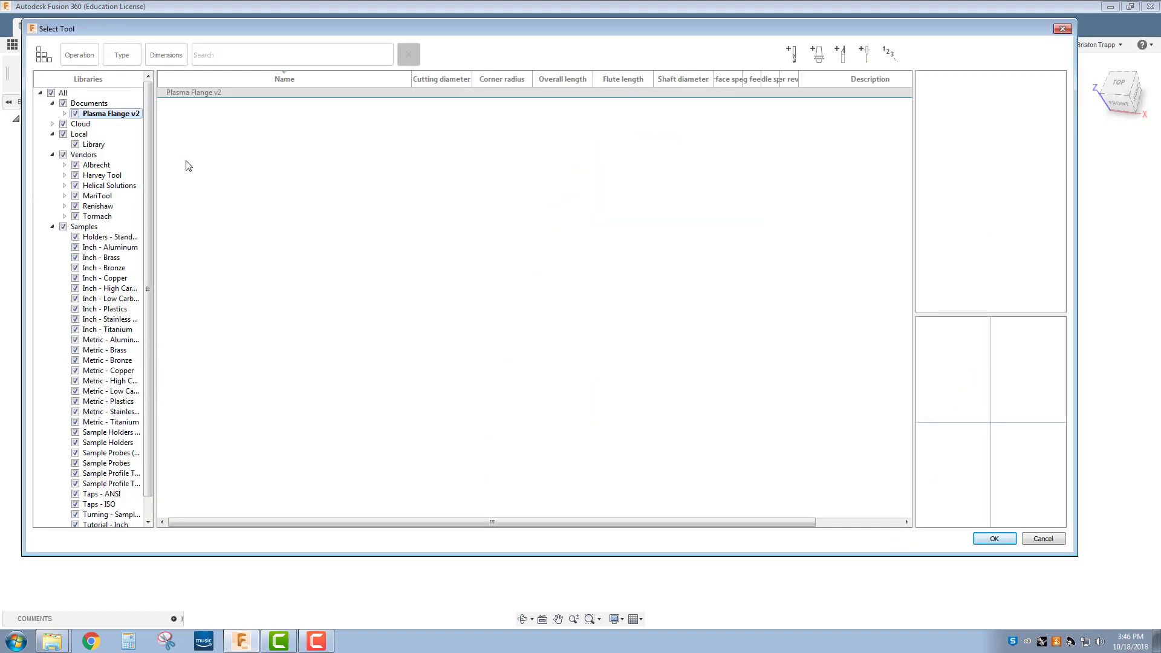
{"action": "scroll", "coordinate": [151, 159], "scroll_direction": "down", "scroll_amount": 1}
{"action": "left_click", "coordinate": [52, 144]}
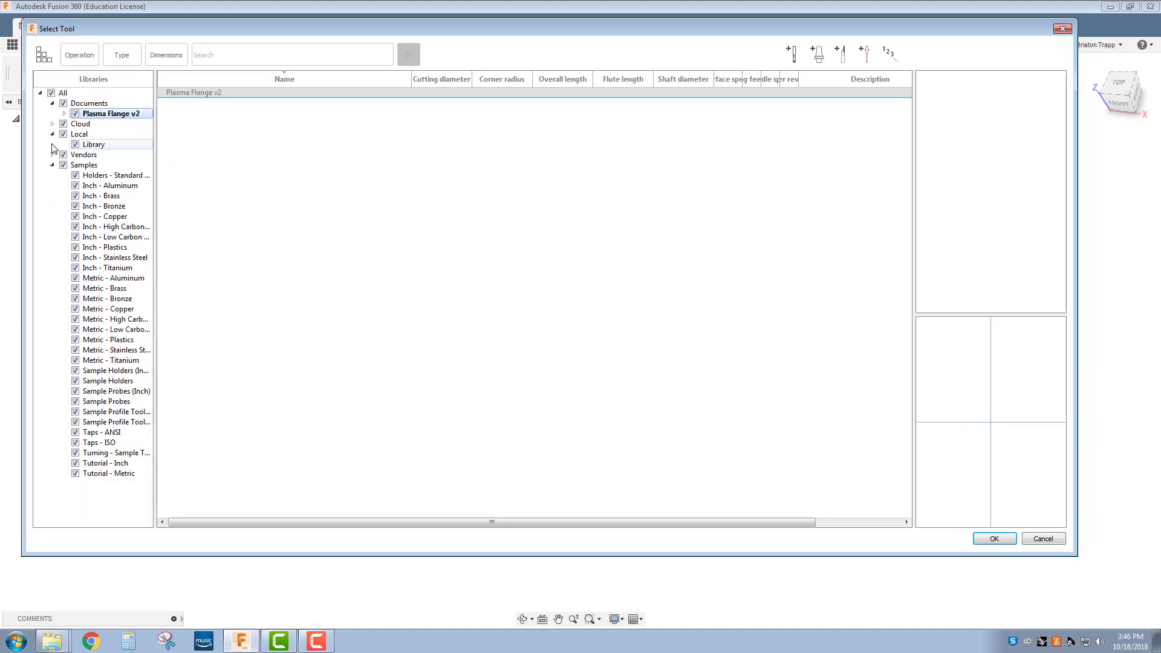
{"action": "left_click", "coordinate": [52, 165]}
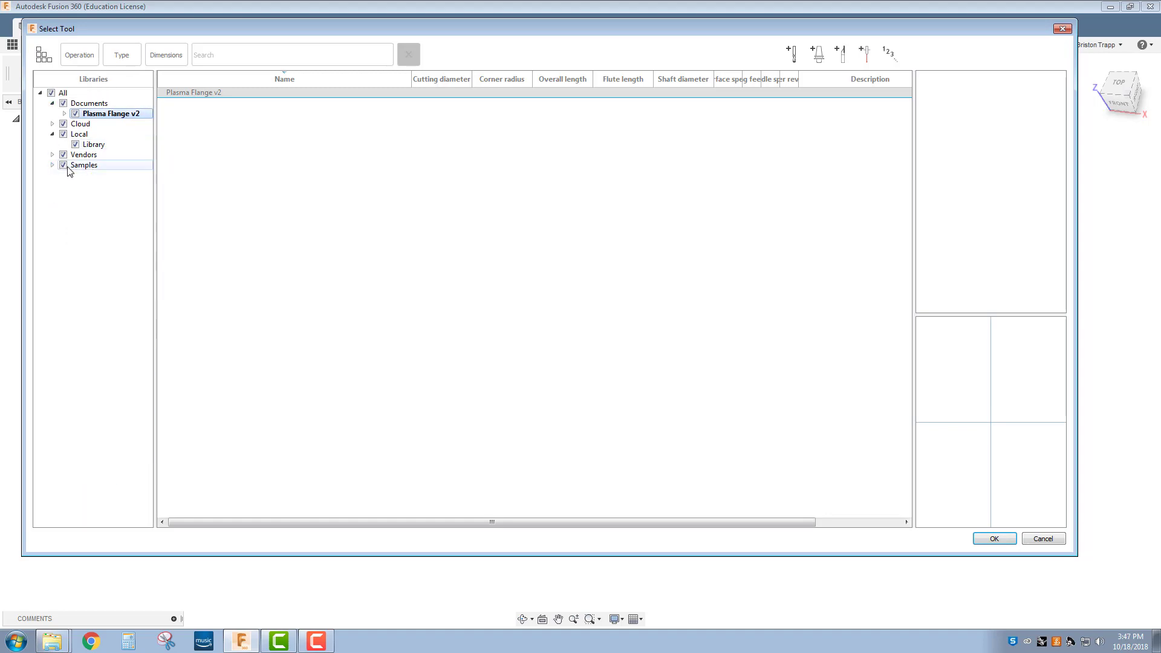
{"action": "left_click", "coordinate": [73, 167]}
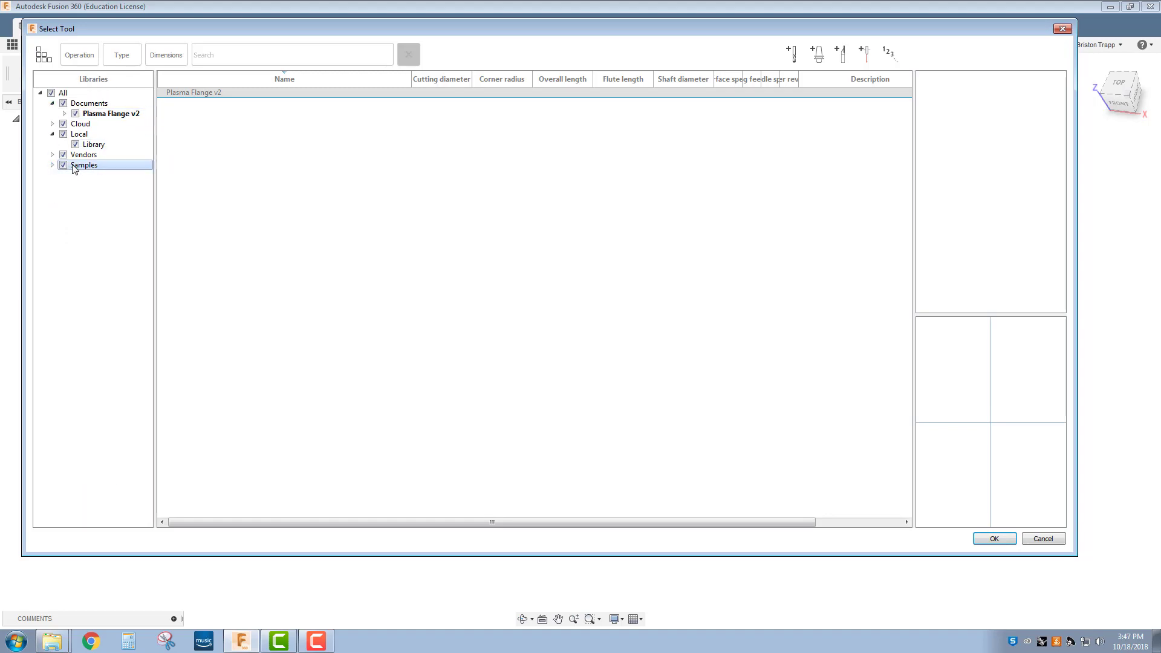
{"action": "scroll", "coordinate": [254, 260], "scroll_direction": "down", "scroll_amount": 8}
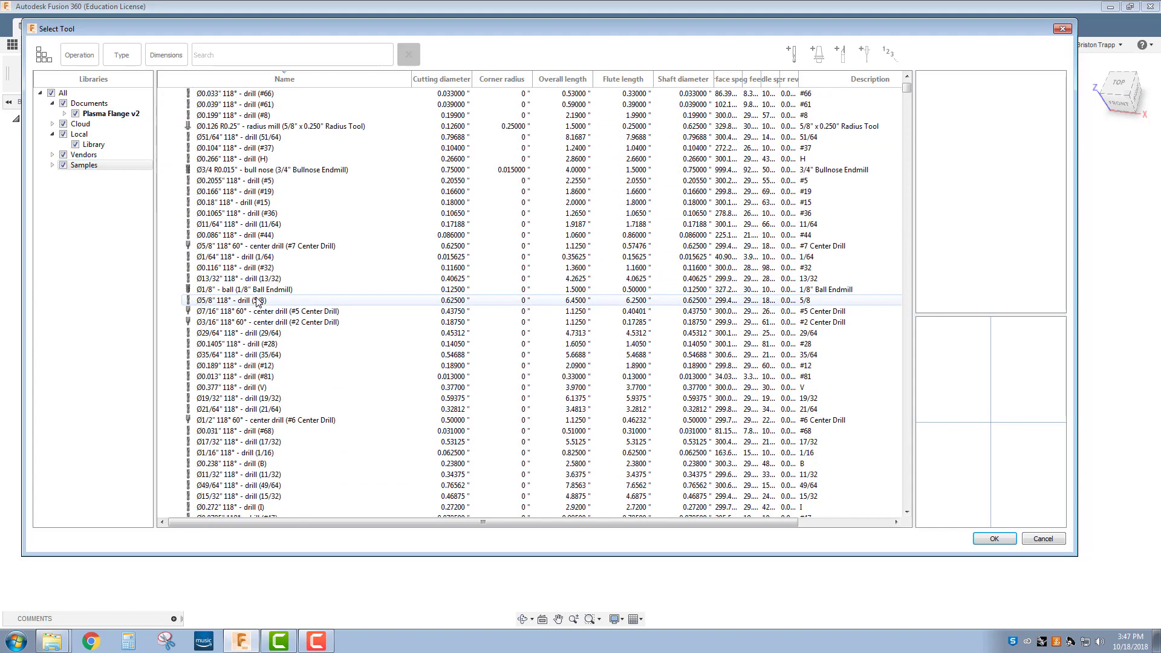
{"action": "scroll", "coordinate": [258, 300], "scroll_direction": "up", "scroll_amount": 8}
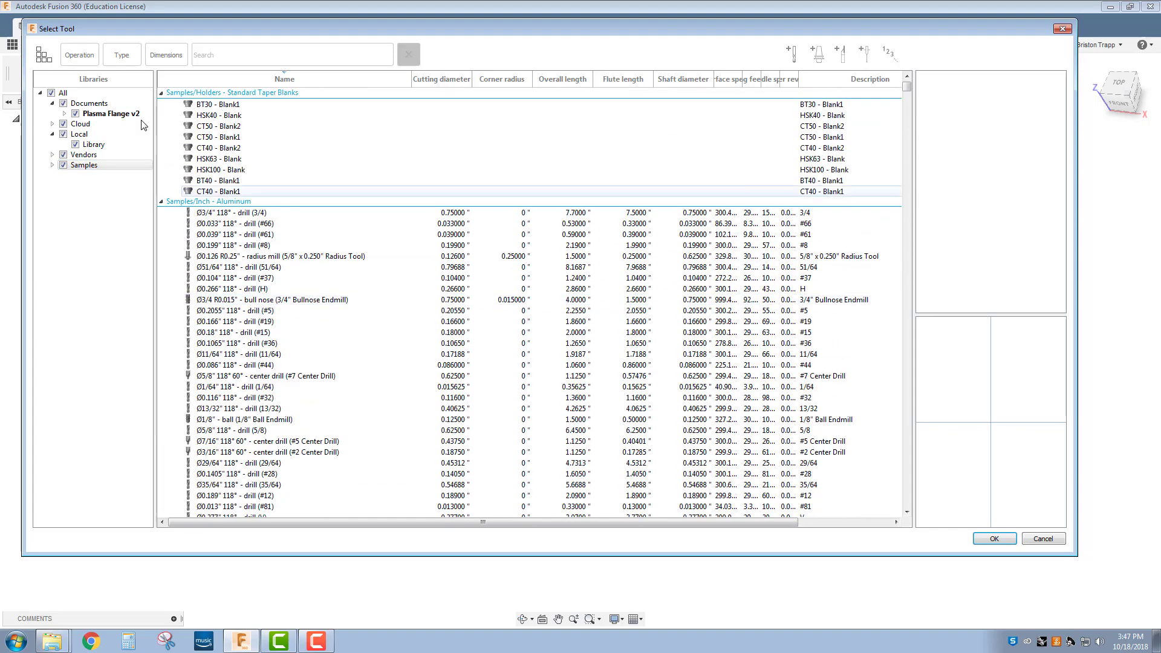
- Filter the samples for cutting tools and select the Ø0.04" plasma cutter
{"action": "left_click", "coordinate": [82, 59]}
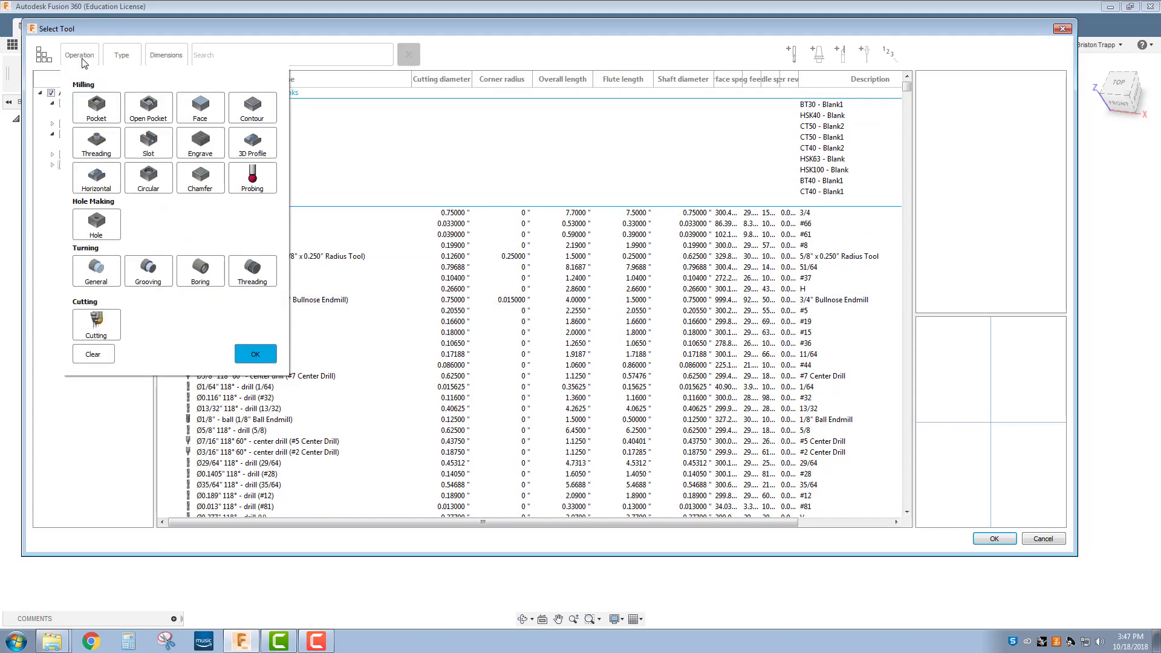
{"action": "left_click", "coordinate": [98, 325]}
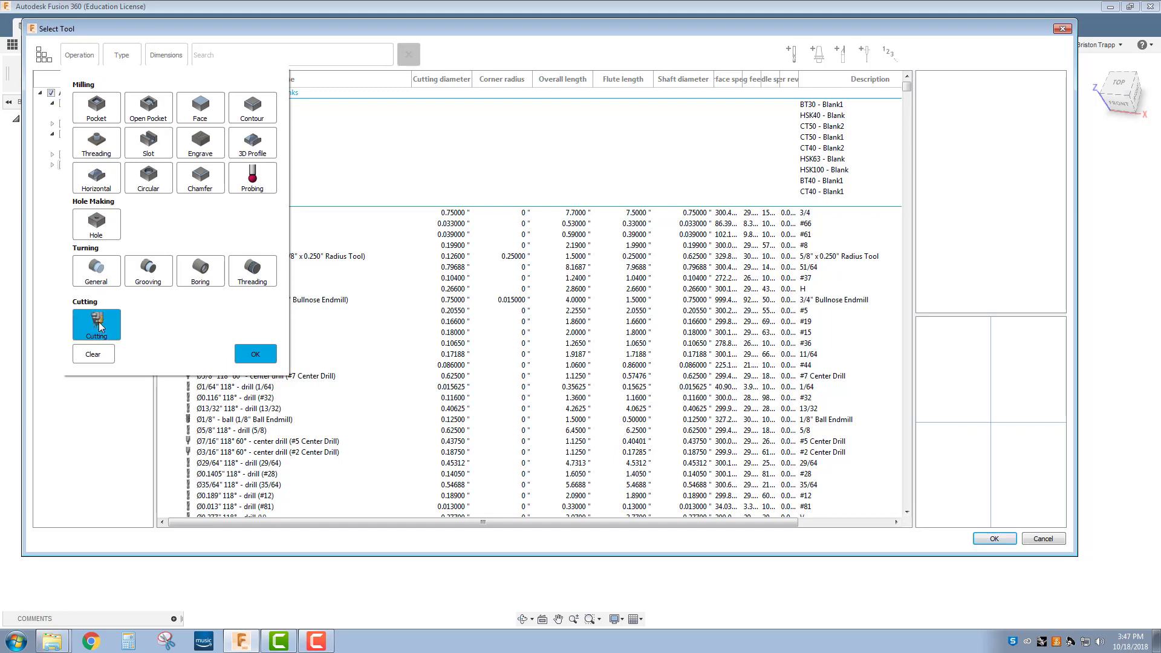
{"action": "left_click", "coordinate": [236, 357]}
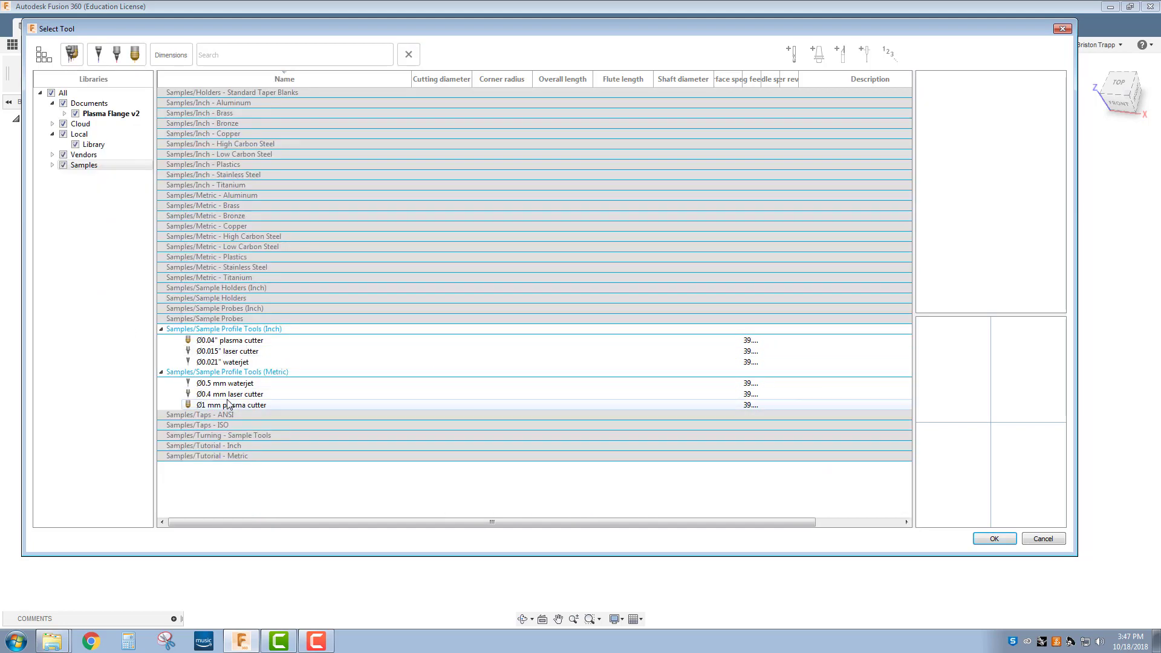
{"action": "left_click", "coordinate": [242, 341]}
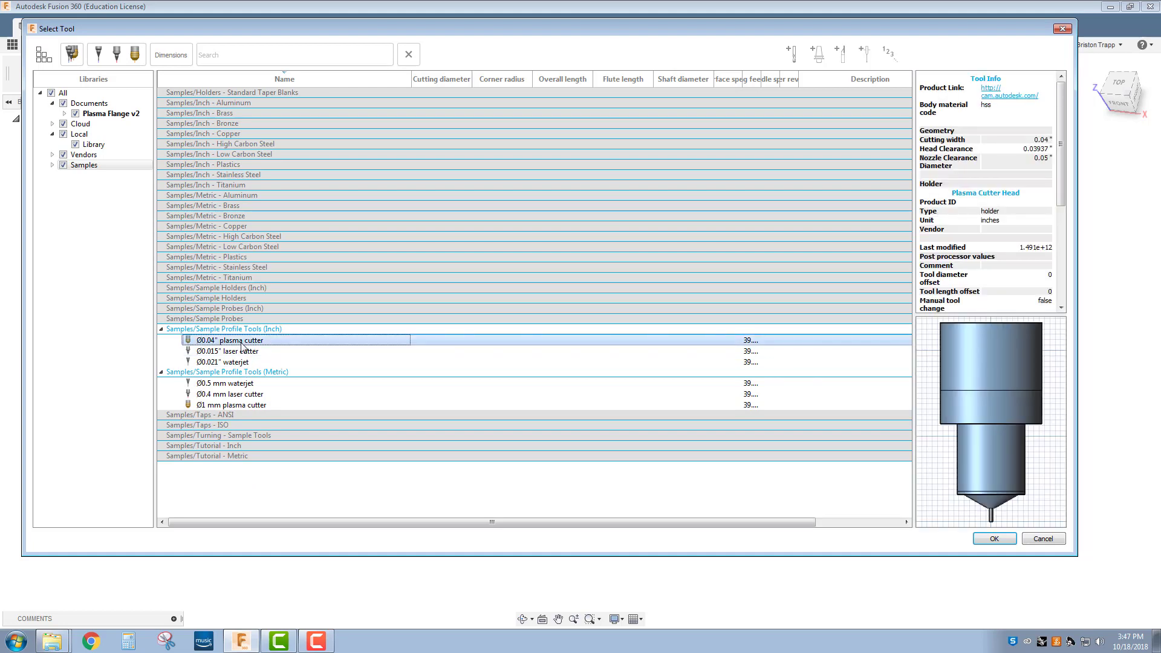
{"action": "right_click", "coordinate": [242, 345]}
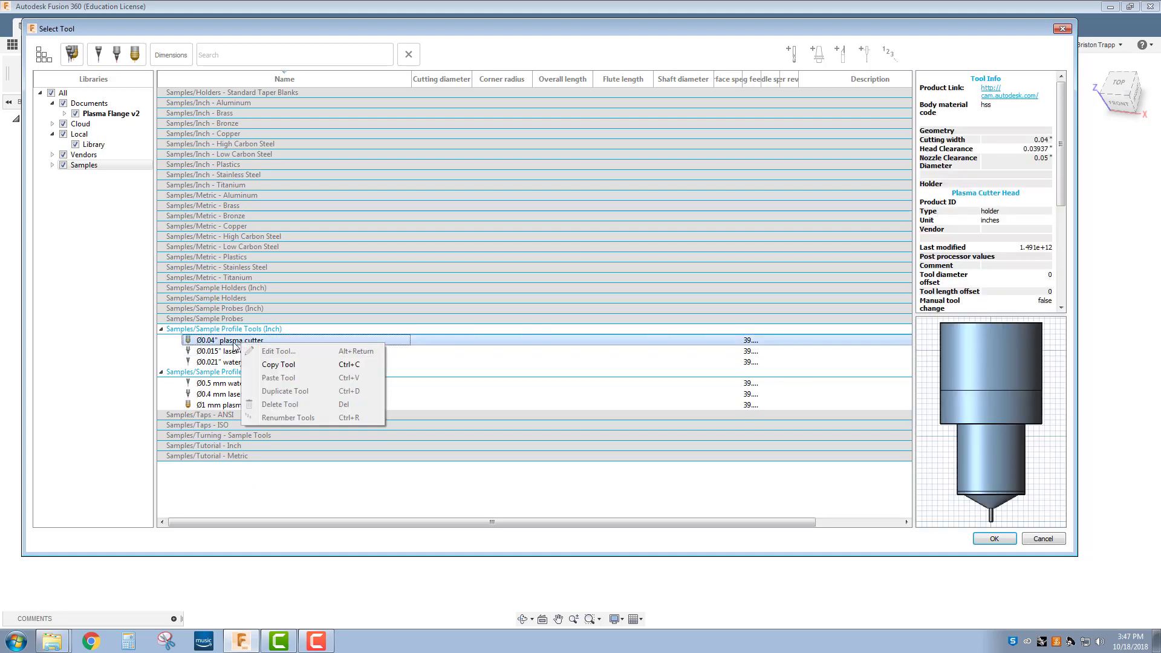
{"action": "left_click", "coordinate": [234, 345]}
{"action": "double_click", "coordinate": [235, 341]}
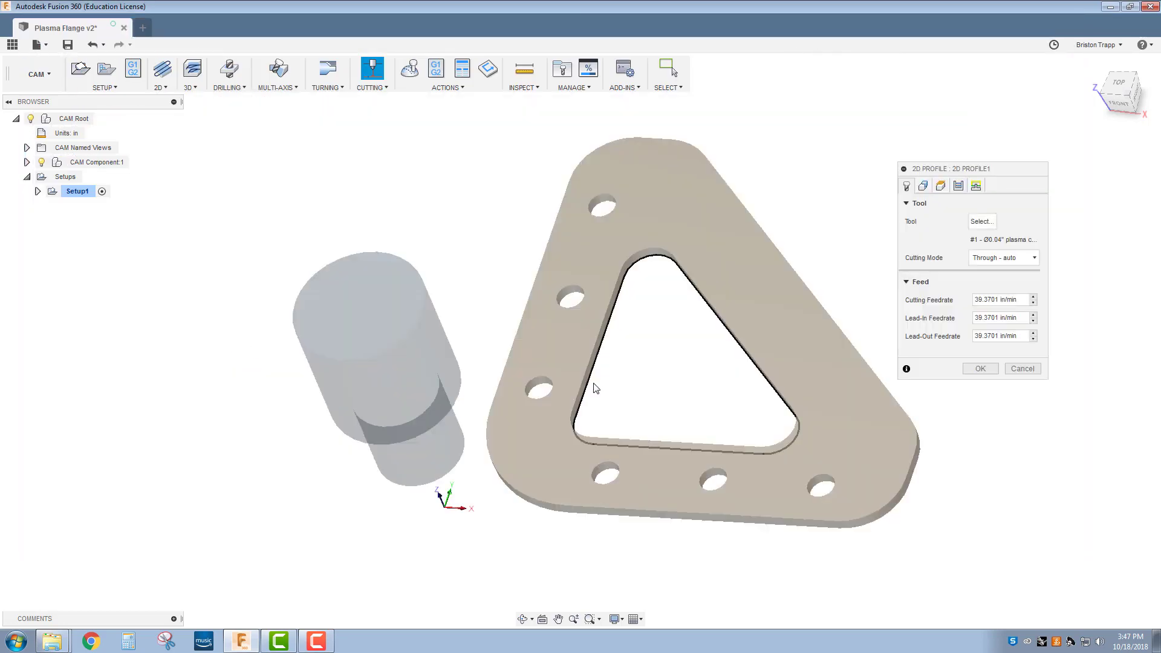
- Keep Through - auto cutting mode and set cutting, lead-in and lead-out feedrates to 80 in/min
{"action": "left_click", "coordinate": [1013, 267]}
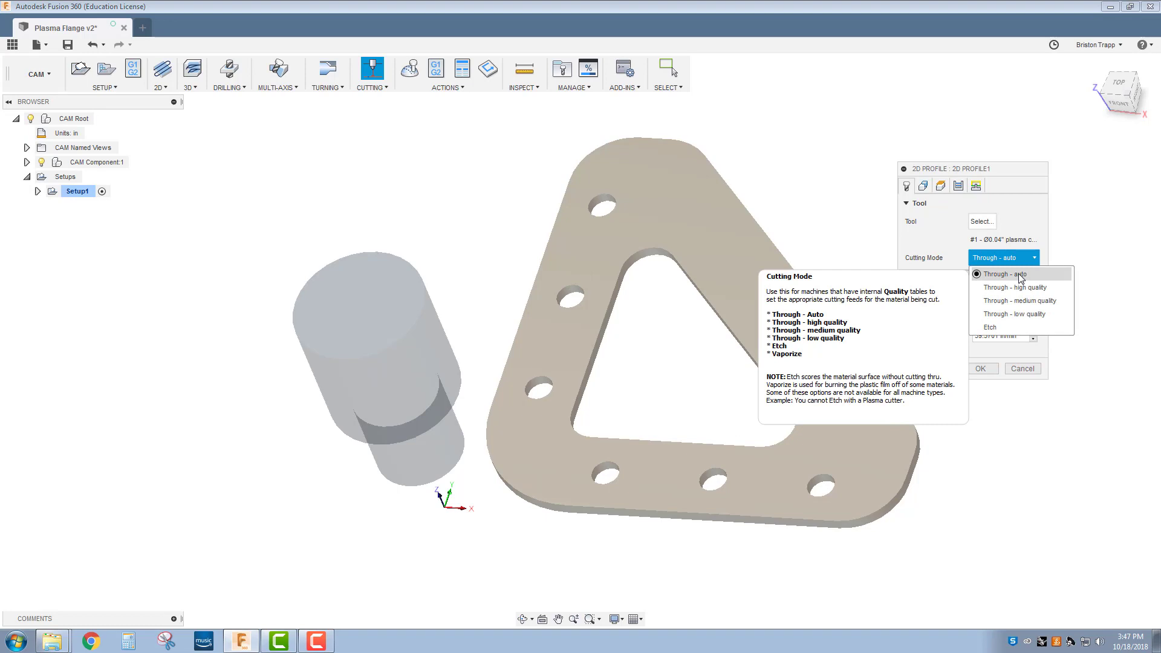
{"action": "left_click", "coordinate": [1021, 278]}
{"action": "double_click", "coordinate": [1008, 300]}
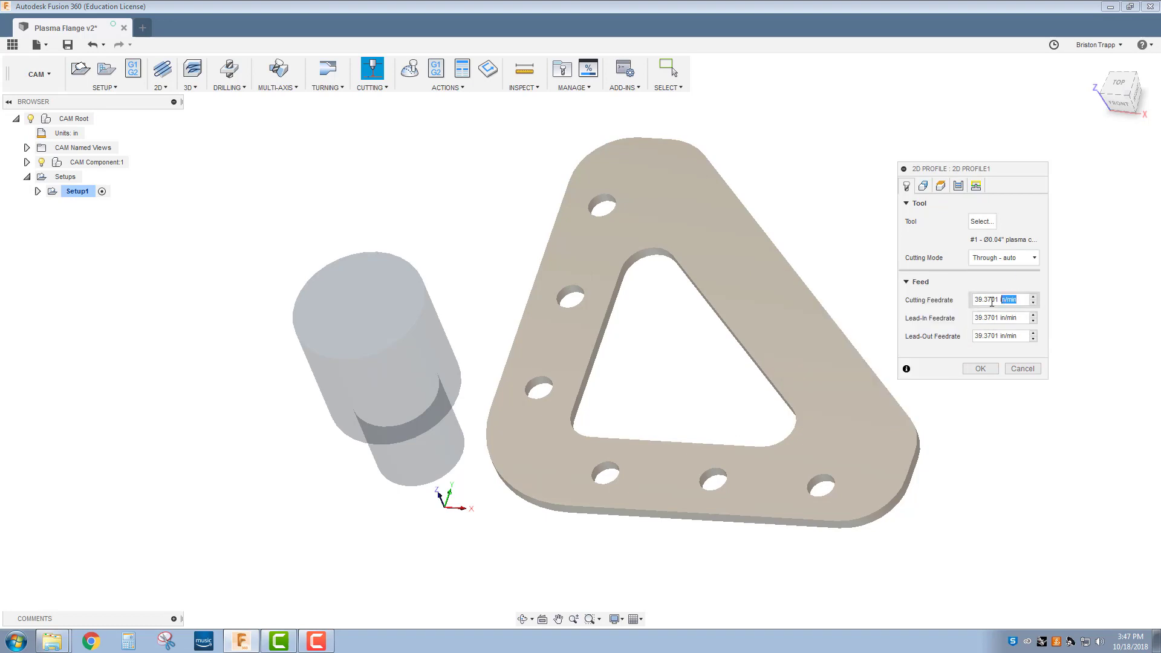
{"action": "triple_click", "coordinate": [991, 301]}
{"action": "type", "text": "80"}
{"action": "key", "text": "Tab"}
{"action": "type", "text": "80"}
{"action": "key", "text": "Tab"}
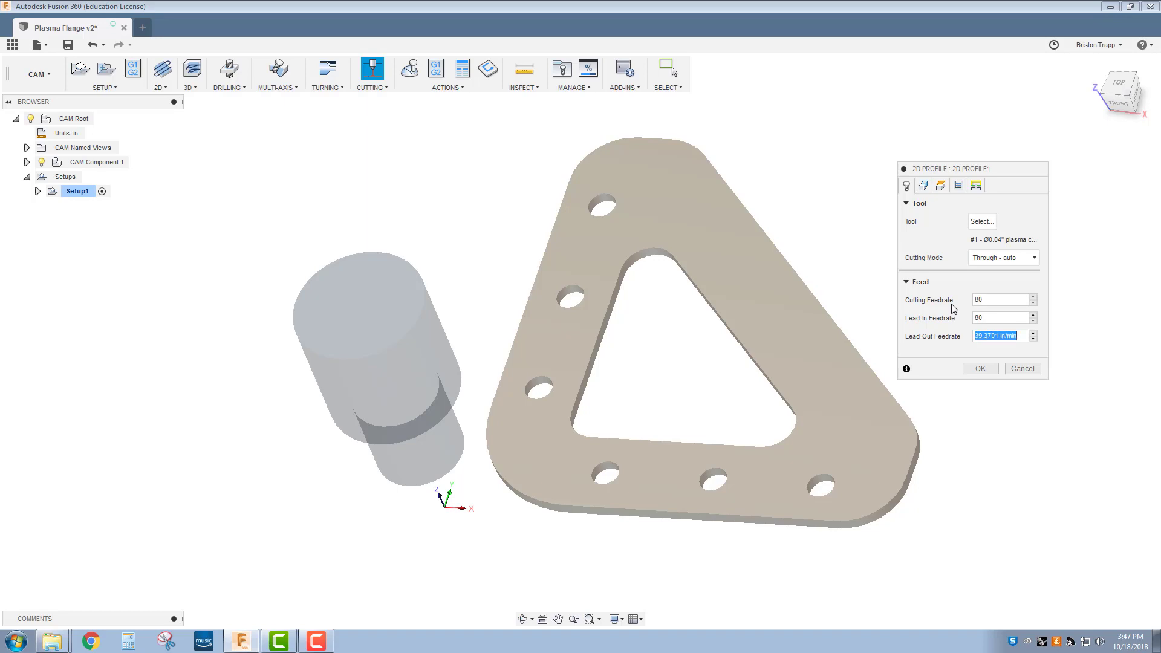
{"action": "type", "text": "80"}
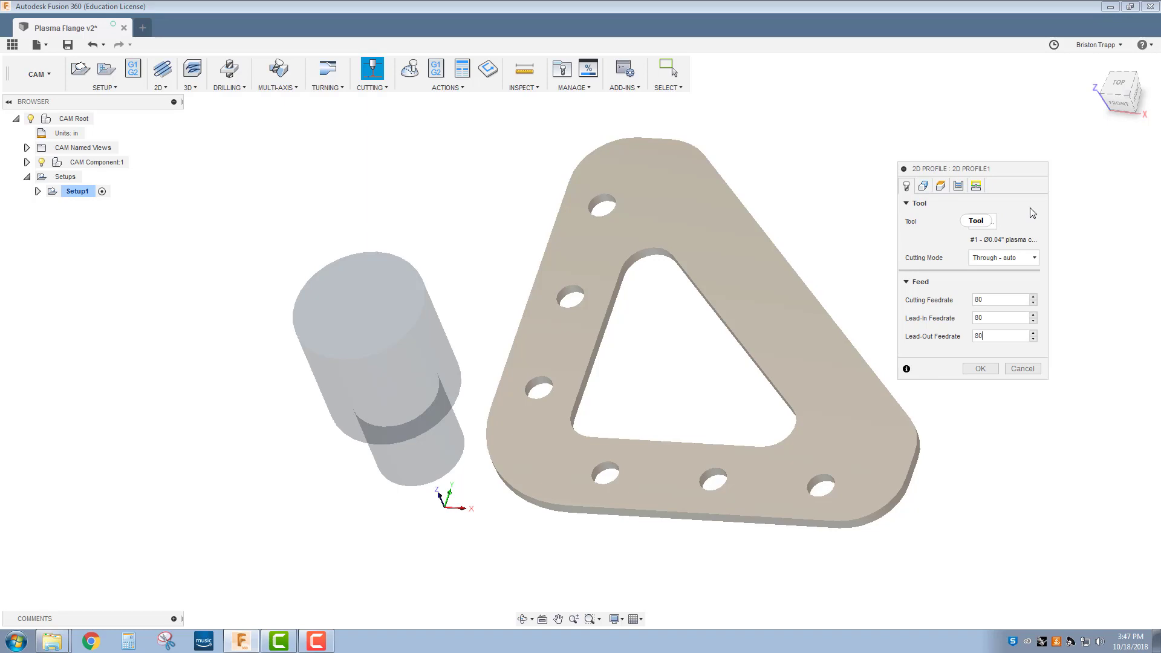
- Trial-select five hole contours and the triangle cutout edge, flipping the triangle's cutting side
{"action": "left_click", "coordinate": [923, 186]}
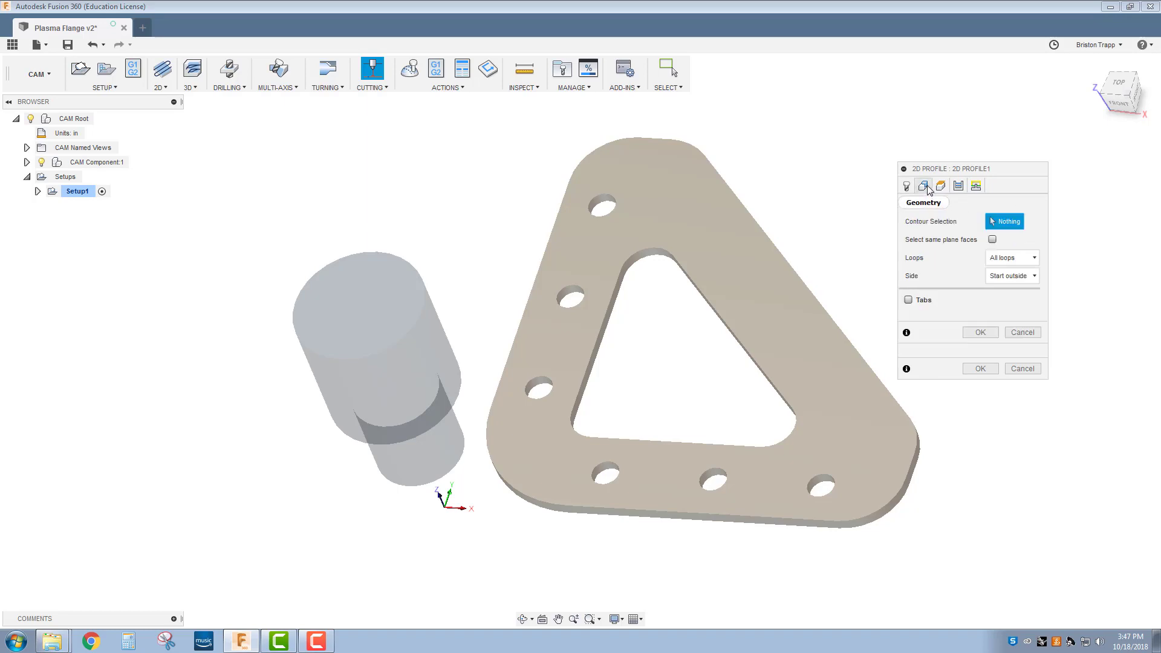
{"action": "left_click", "coordinate": [716, 233]}
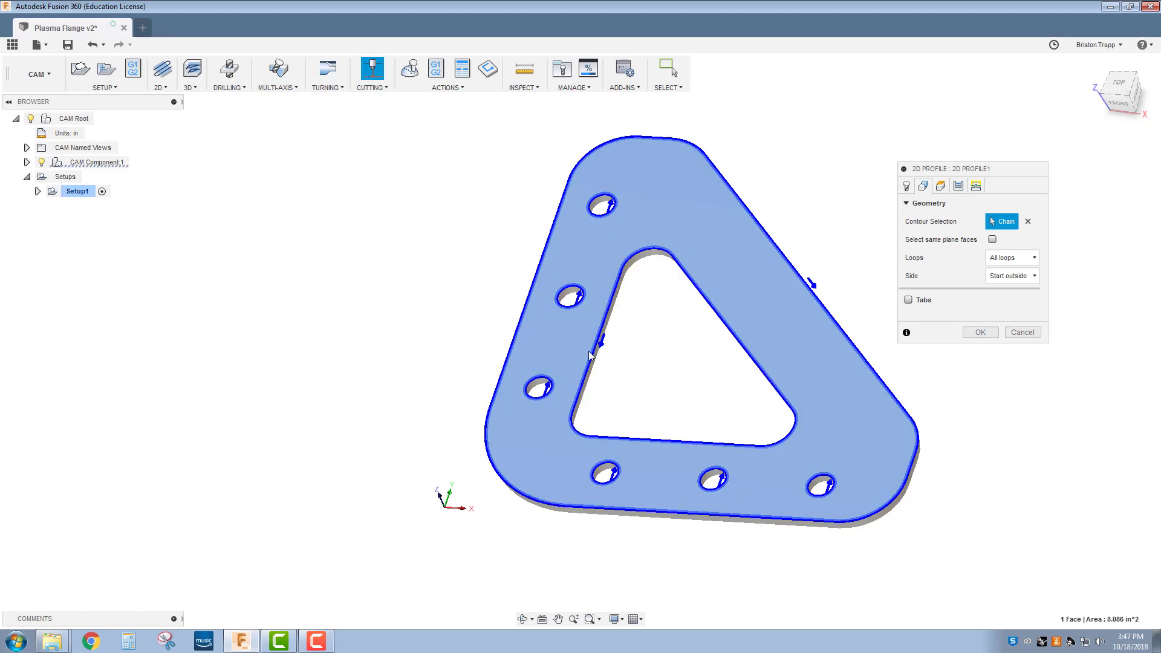
{"action": "left_click", "coordinate": [1028, 221]}
{"action": "left_click", "coordinate": [610, 211]}
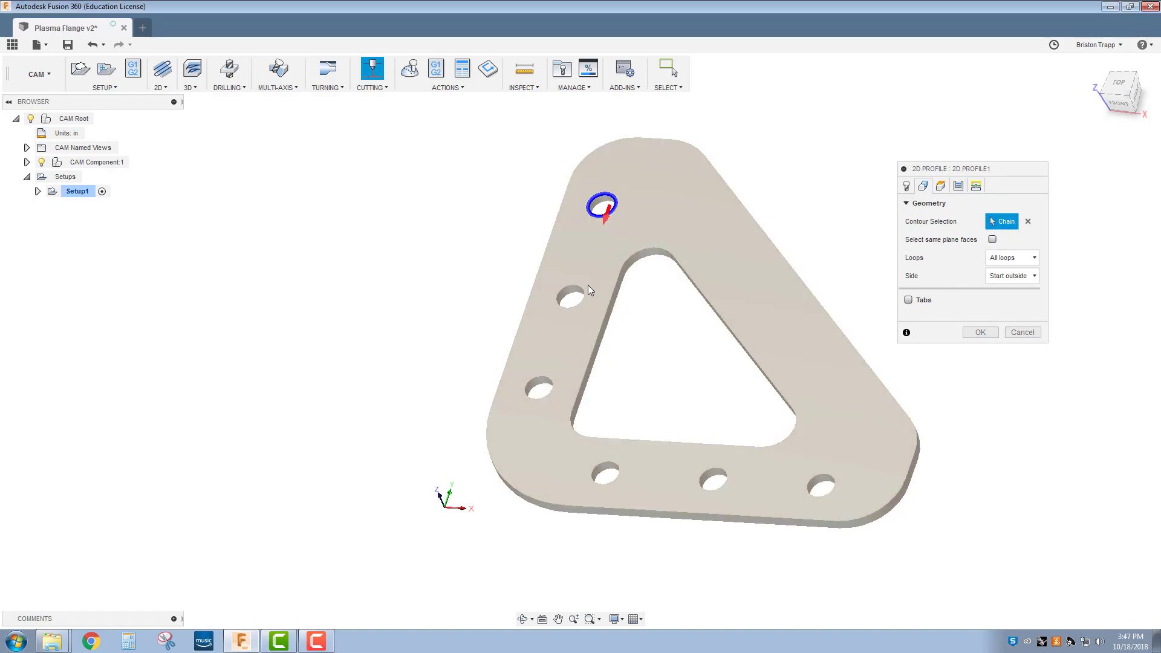
{"action": "left_click", "coordinate": [575, 298]}
{"action": "left_click", "coordinate": [540, 386]}
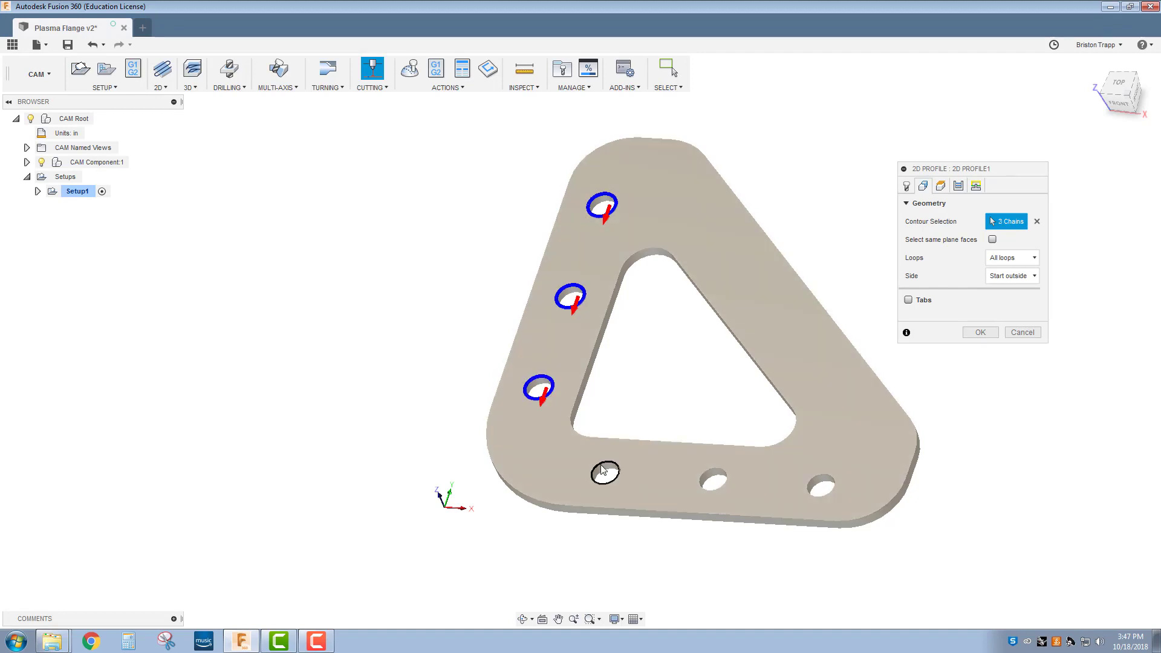
{"action": "left_click", "coordinate": [606, 474]}
{"action": "left_click", "coordinate": [706, 480]}
{"action": "scroll", "coordinate": [642, 477], "scroll_direction": "up", "scroll_amount": 4}
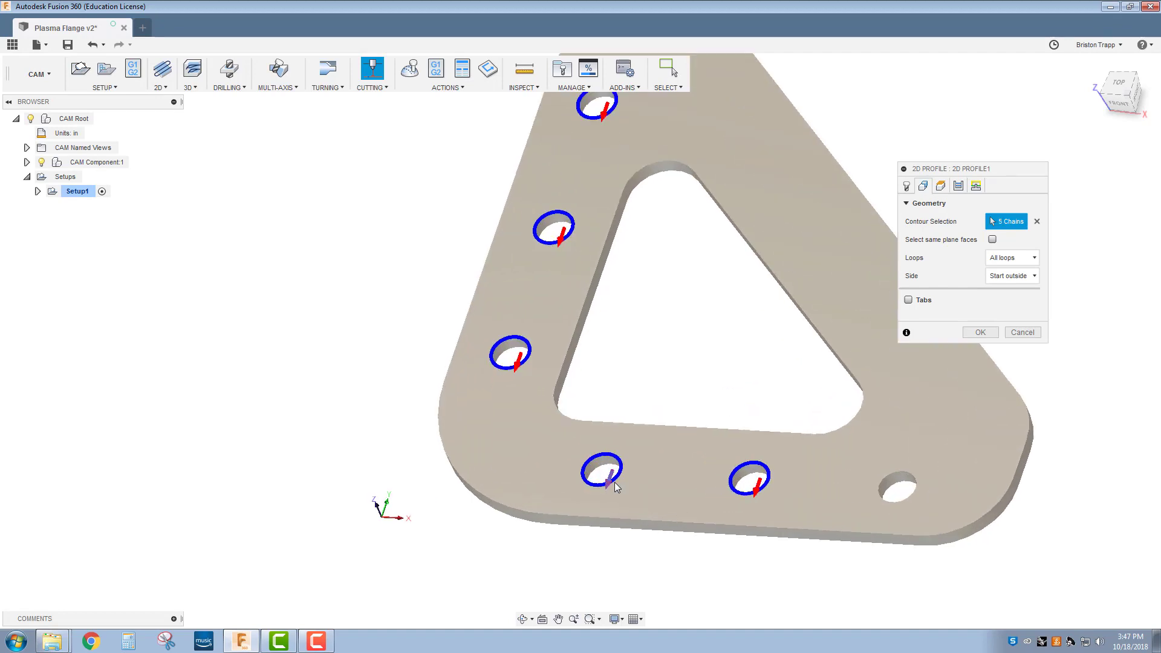
{"action": "left_click", "coordinate": [742, 420]}
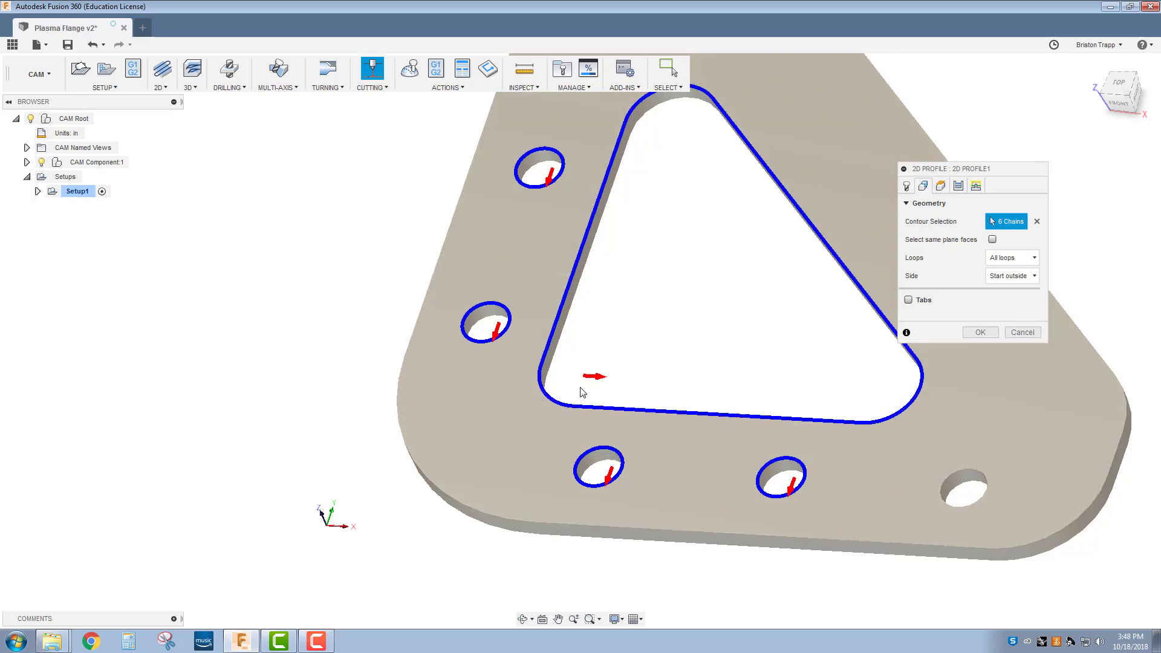
{"action": "left_click", "coordinate": [612, 392]}
- Replace the contours with the whole flange face, then review Heights, Passes and Linking settings
{"action": "left_click", "coordinate": [1036, 221]}
{"action": "left_click", "coordinate": [814, 179]}
{"action": "scroll", "coordinate": [656, 329], "scroll_direction": "down", "scroll_amount": 5}
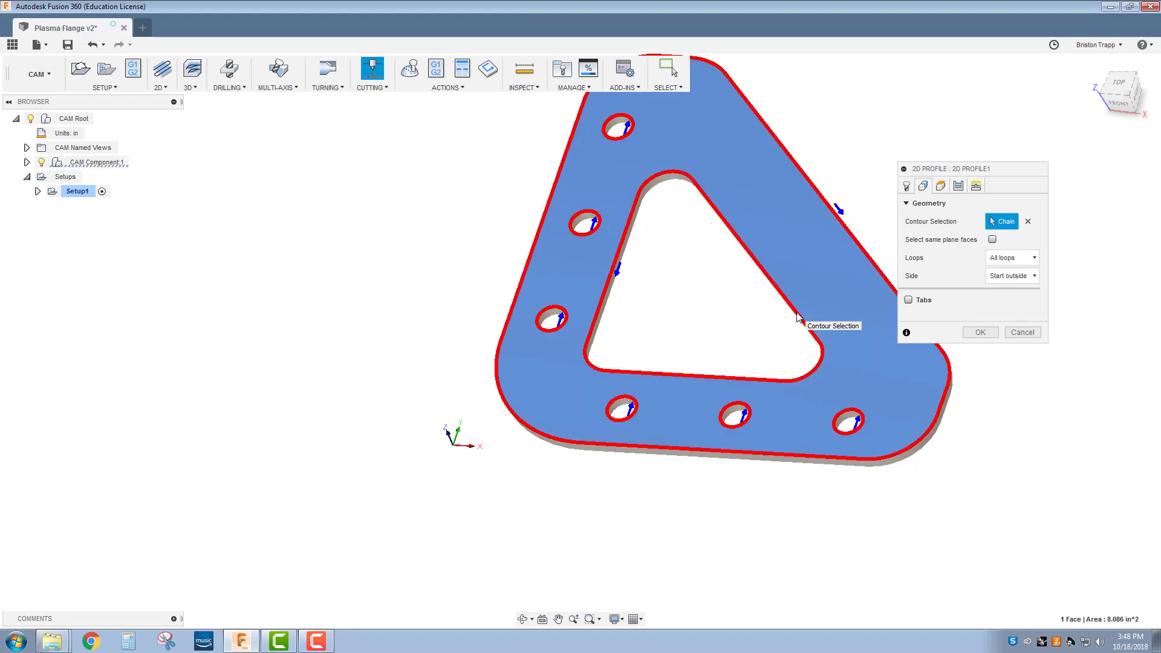
{"action": "left_click", "coordinate": [941, 187]}
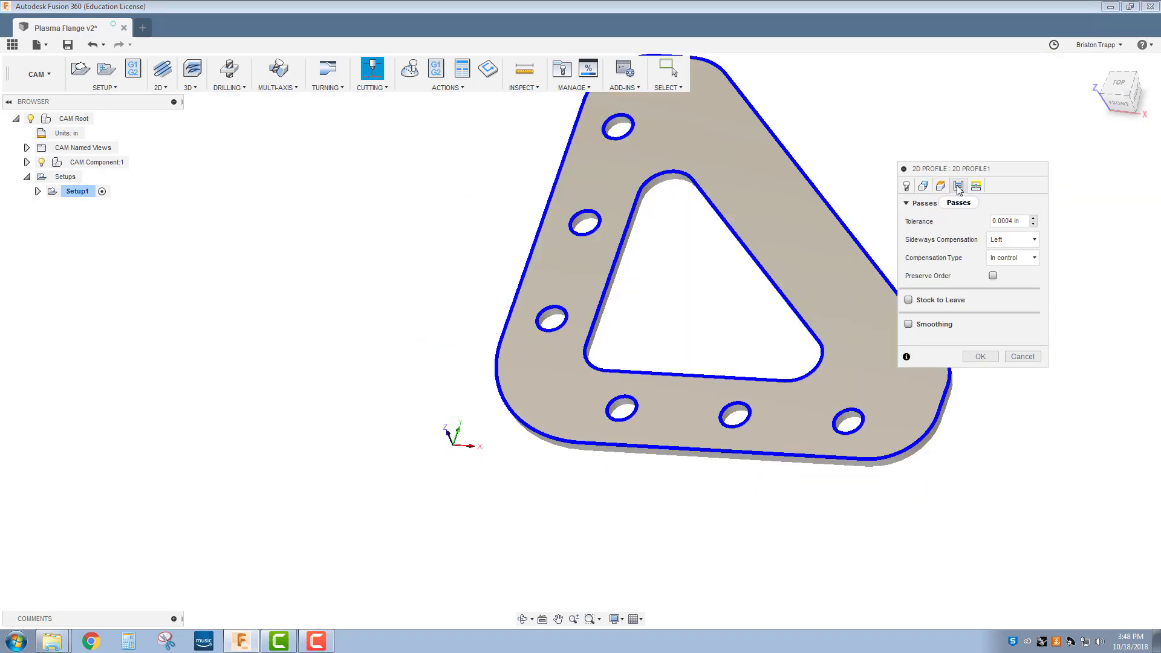
{"action": "left_click", "coordinate": [957, 186]}
{"action": "left_click", "coordinate": [975, 186]}
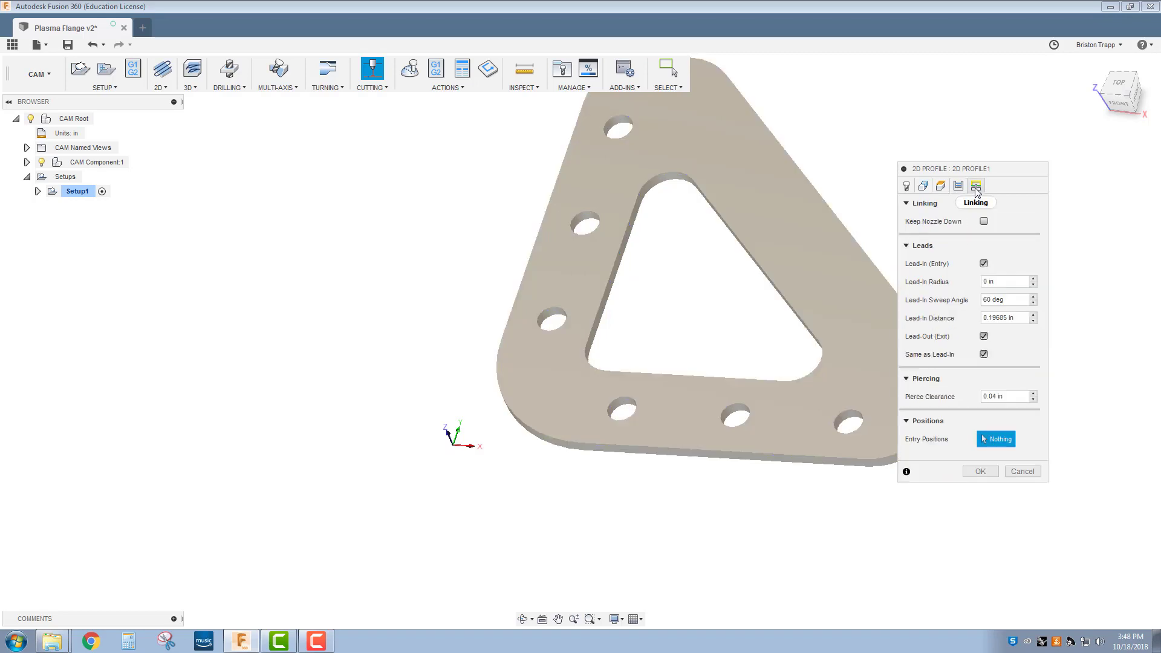
- Generate the 2D Profile1 toolpath and orbit the view to inspect it around the flange
{"action": "left_click", "coordinate": [971, 471]}
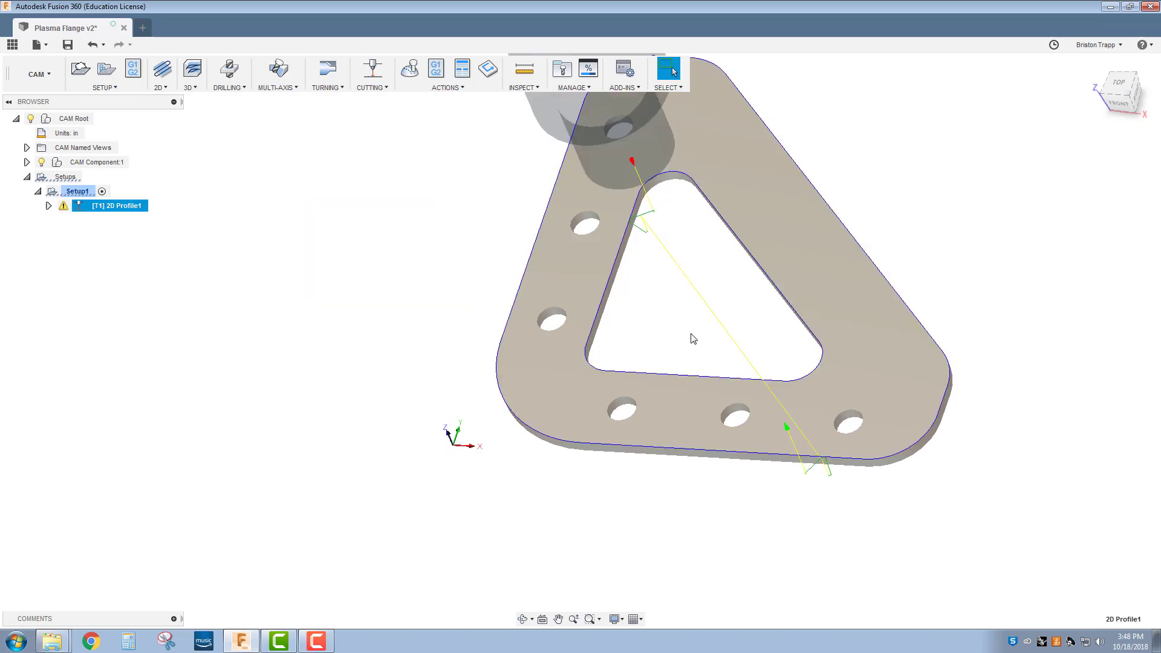
{"action": "scroll", "coordinate": [719, 318], "scroll_direction": "down", "scroll_amount": 3}
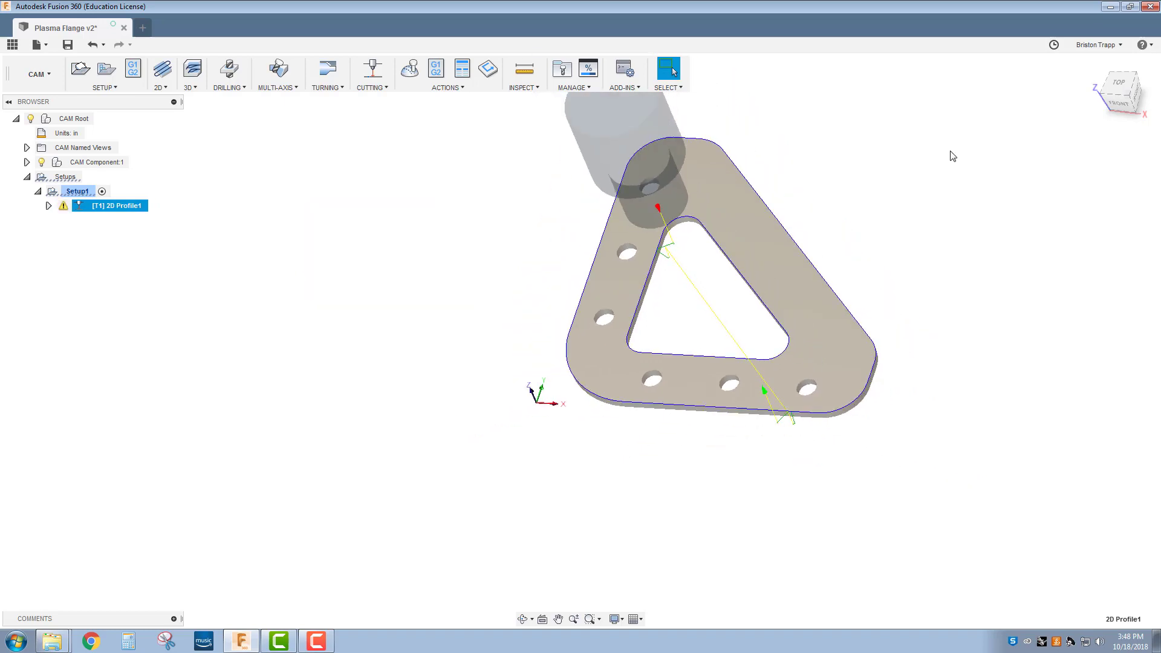
{"action": "left_click_drag", "start_coordinate": [1130, 94], "coordinate": [1128, 92]}
{"action": "scroll", "coordinate": [628, 227], "scroll_direction": "up", "scroll_amount": 2}
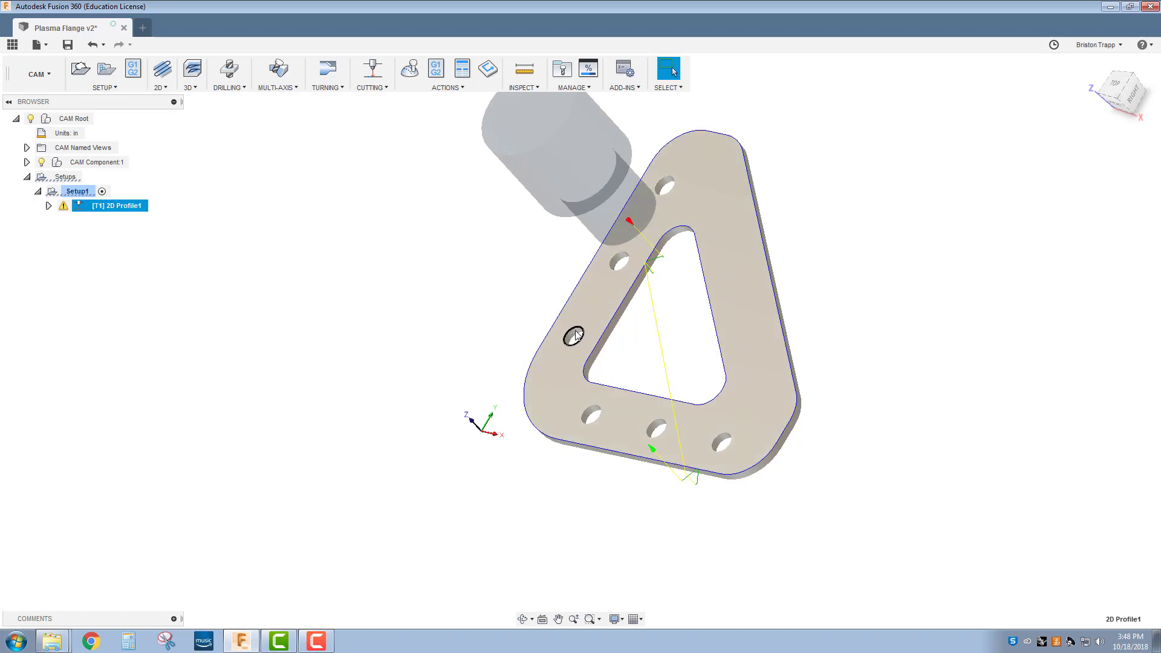
- Read the warning in the message log about passes discarded by linking constraints
{"action": "right_click", "coordinate": [64, 212]}
{"action": "left_click", "coordinate": [229, 203]}
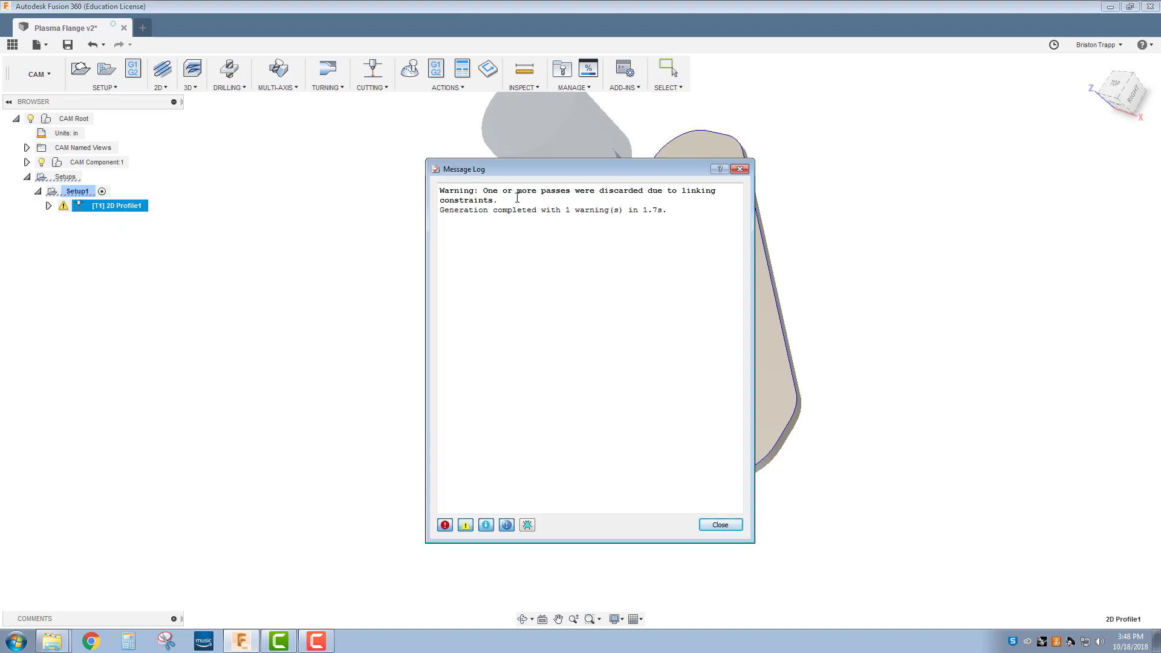
{"action": "left_click", "coordinate": [739, 168]}
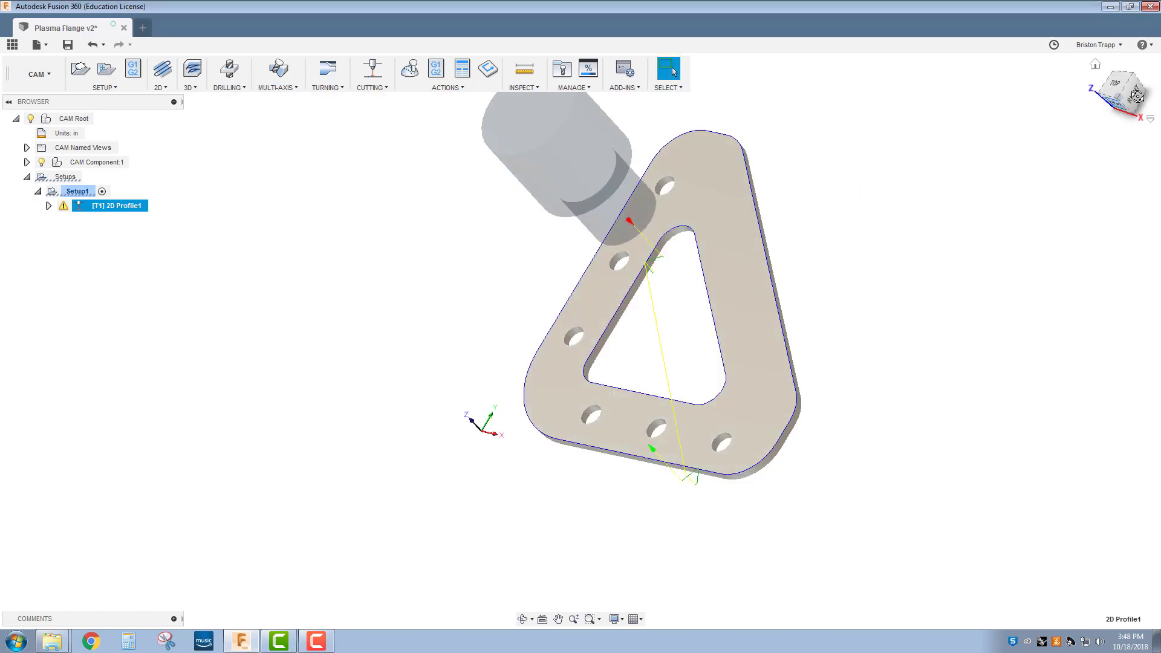
{"action": "left_click_drag", "start_coordinate": [1137, 95], "coordinate": [720, 262]}
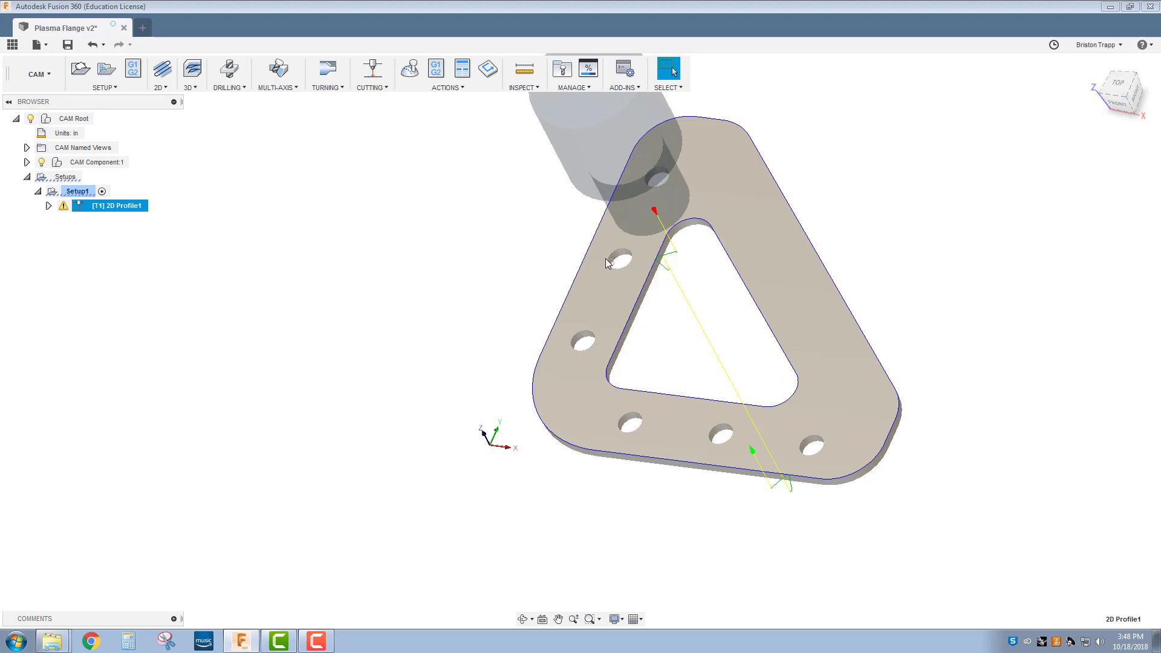
- Reopen 2D Profile1 for editing on its Linking lead-in settings
{"action": "right_click", "coordinate": [118, 210]}
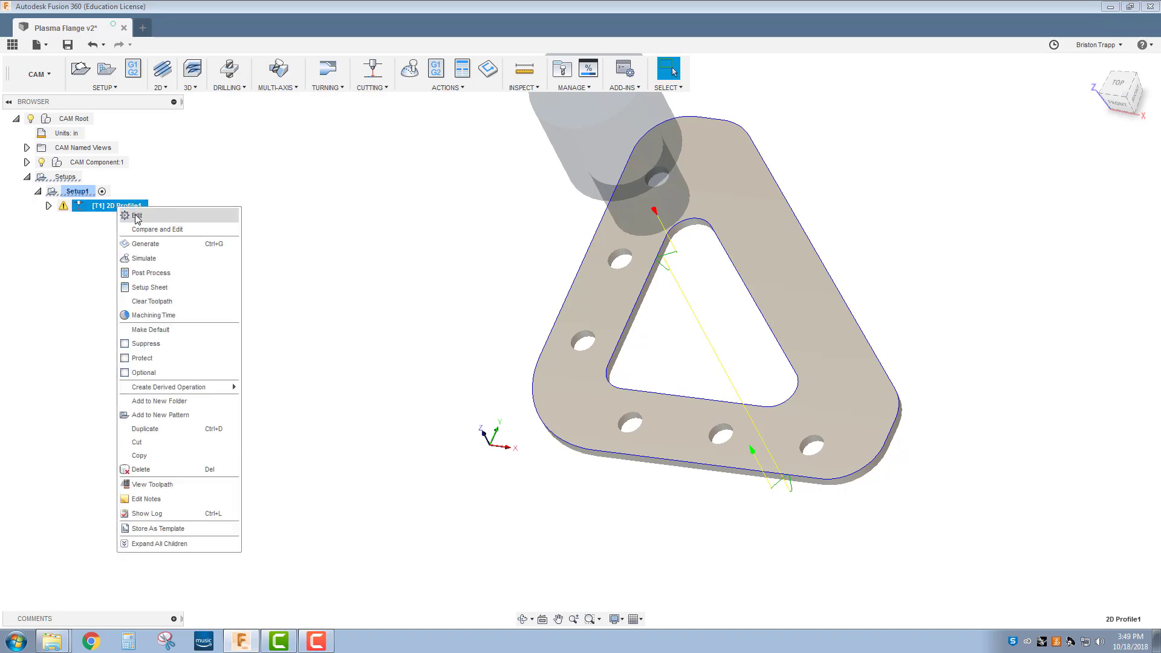
{"action": "left_click", "coordinate": [136, 217]}
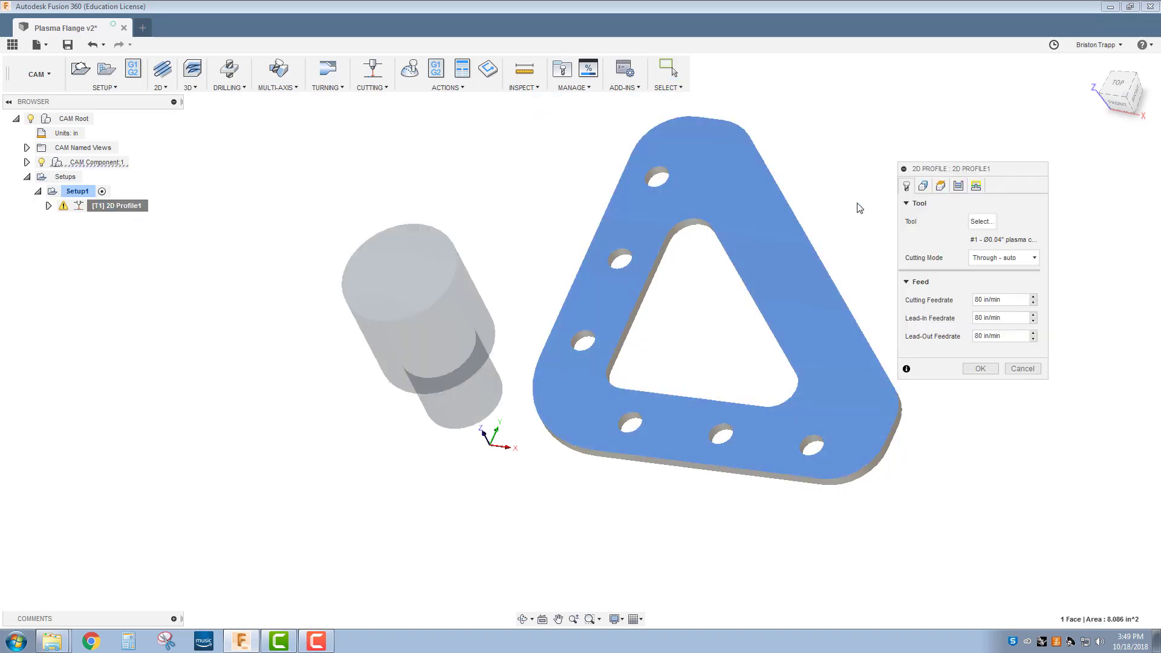
{"action": "left_click", "coordinate": [975, 187]}
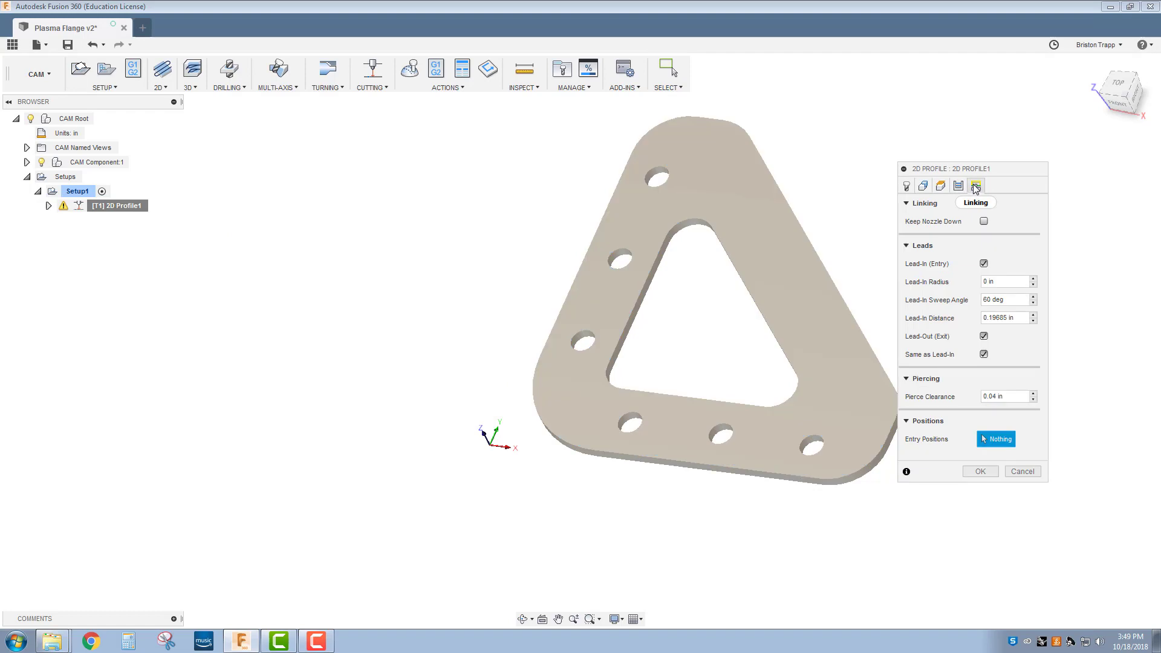
{"action": "left_click_drag", "start_coordinate": [1007, 174], "coordinate": [1010, 120]}
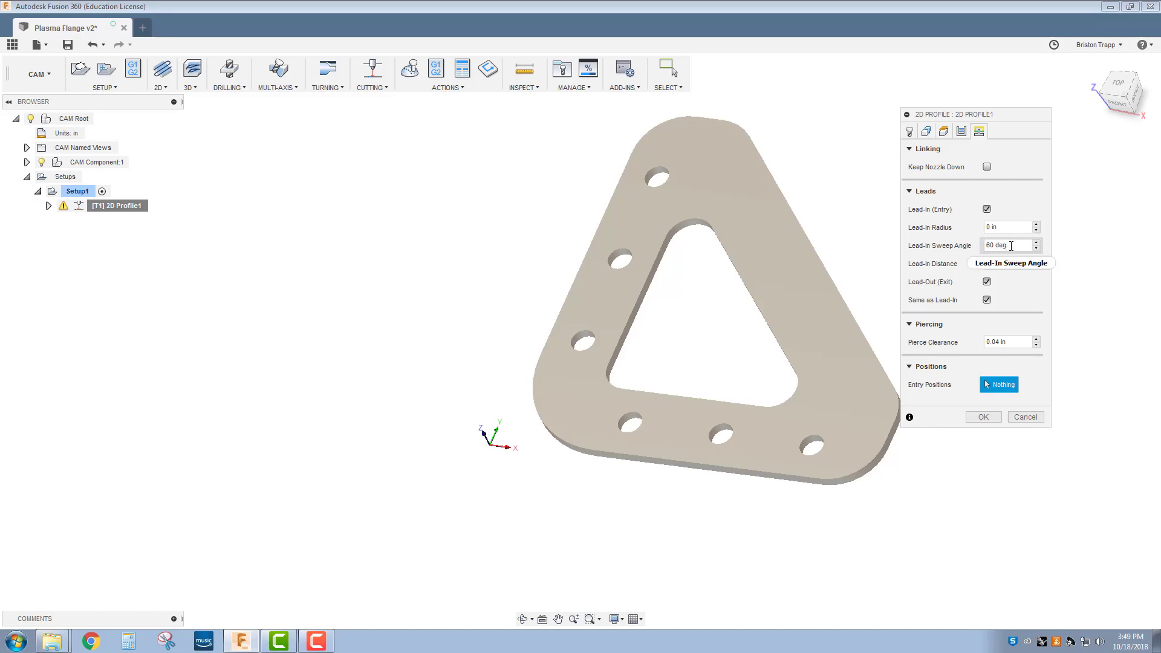
- Shorten the lead-in distance to 0.12 in and regenerate the warning-free toolpath
{"action": "left_click", "coordinate": [1021, 262]}
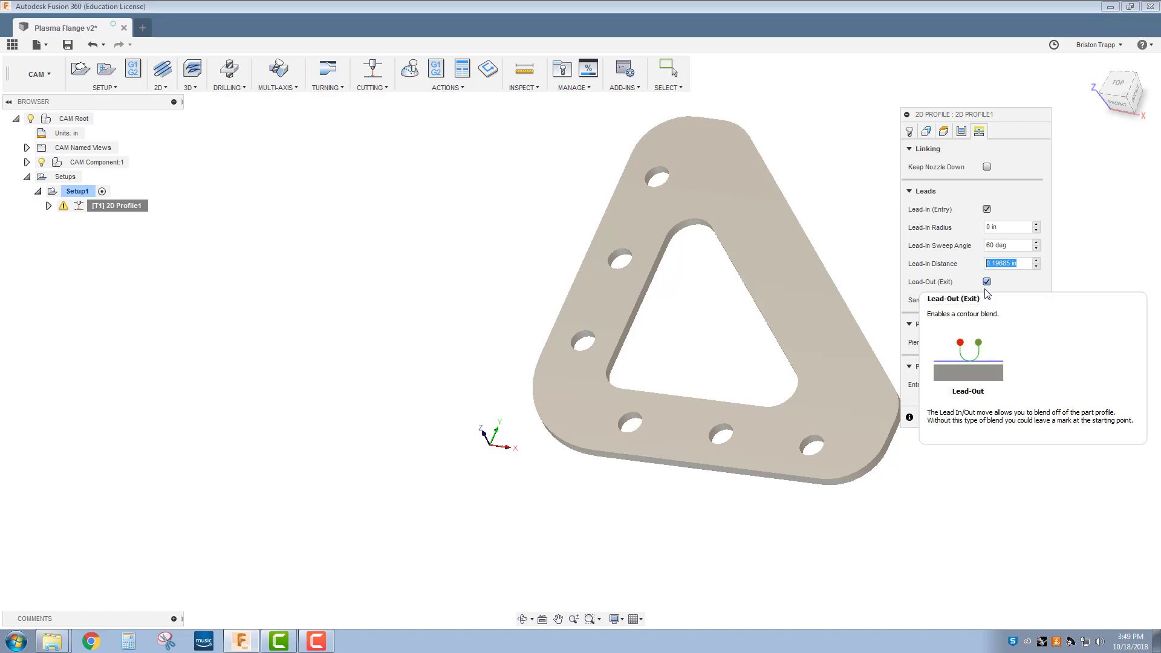
{"action": "key", "text": "BackSpace"}
{"action": "key", "text": "Return"}
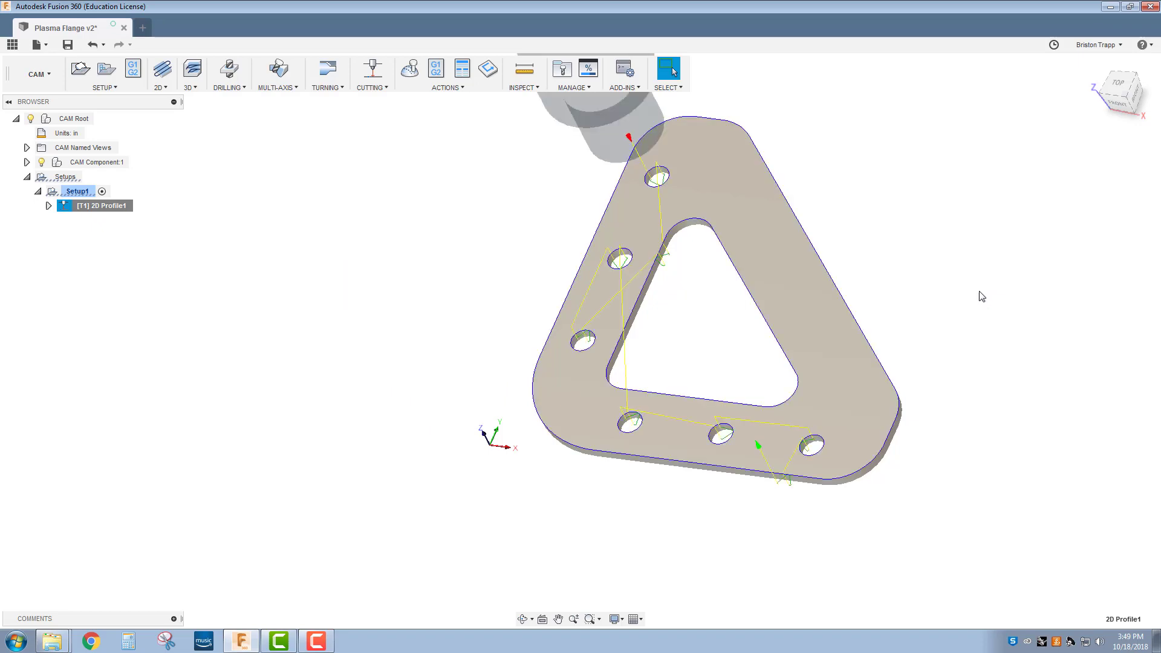
{"action": "scroll", "coordinate": [644, 437], "scroll_direction": "up", "scroll_amount": 1}
{"action": "scroll", "coordinate": [644, 437], "scroll_direction": "up", "scroll_amount": 5}
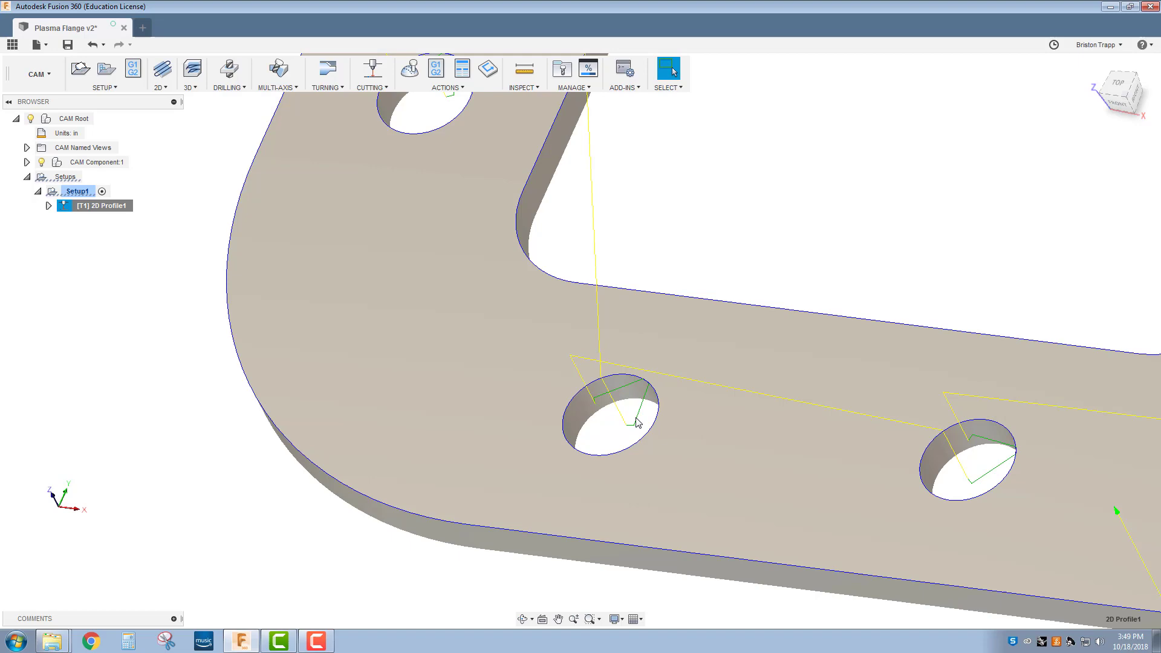
{"action": "scroll", "coordinate": [639, 421], "scroll_direction": "down", "scroll_amount": 5}
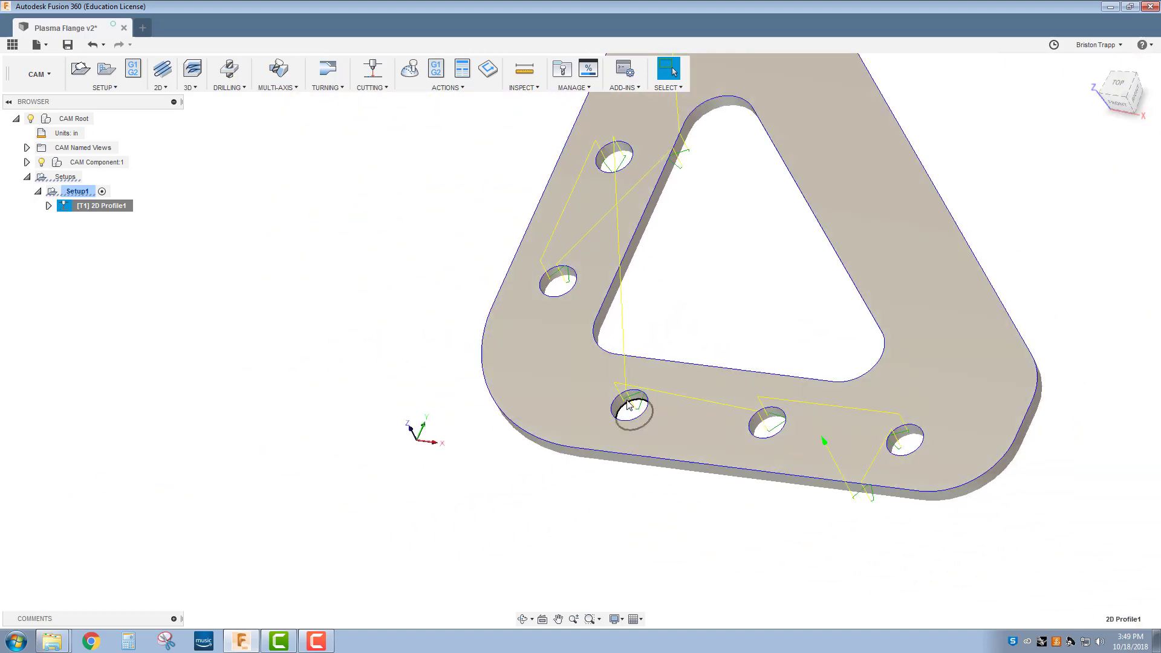
{"action": "right_click", "coordinate": [124, 206]}
- Change the Lead-In Sweep Angle on the Linking tab, then inspect the recomputed toolpath from below and above
{"action": "left_click", "coordinate": [131, 215]}
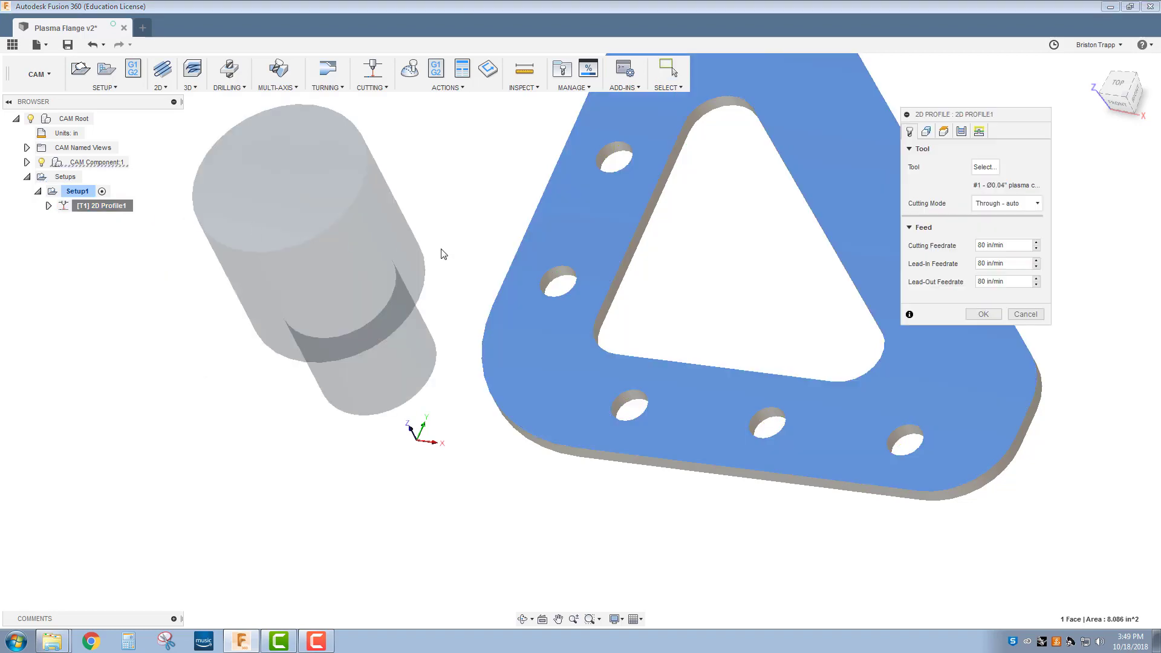
{"action": "left_click", "coordinate": [979, 131]}
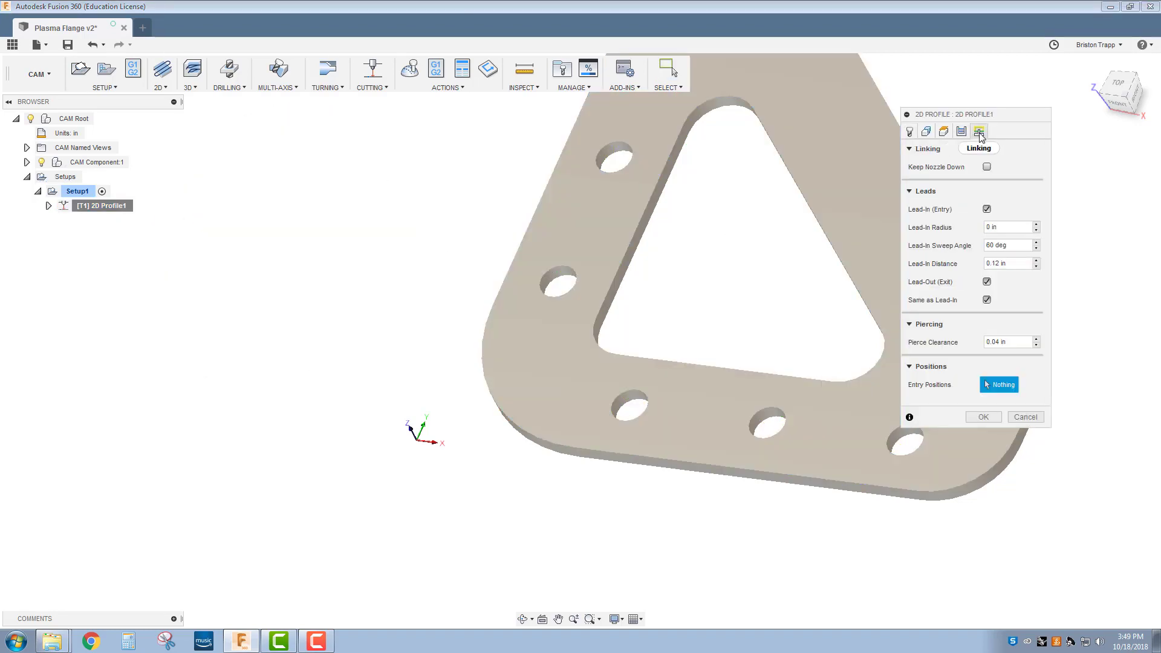
{"action": "left_click_drag", "start_coordinate": [1015, 246], "coordinate": [954, 250]}
{"action": "key", "text": "Return"}
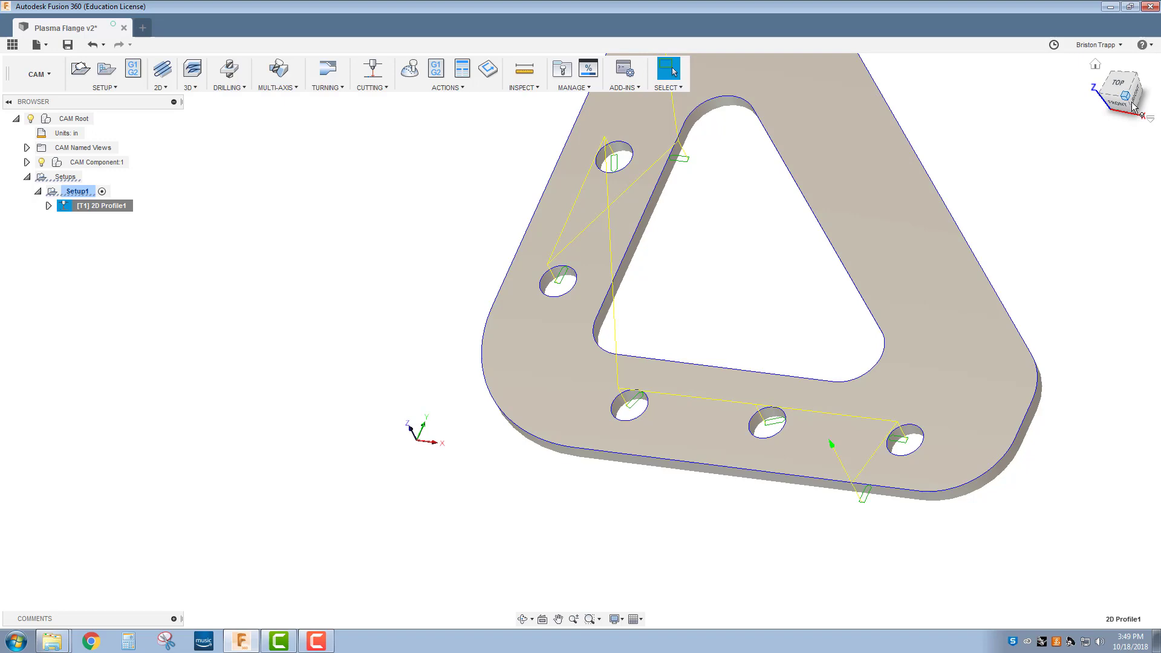
{"action": "left_click_drag", "start_coordinate": [1134, 109], "coordinate": [980, 202]}
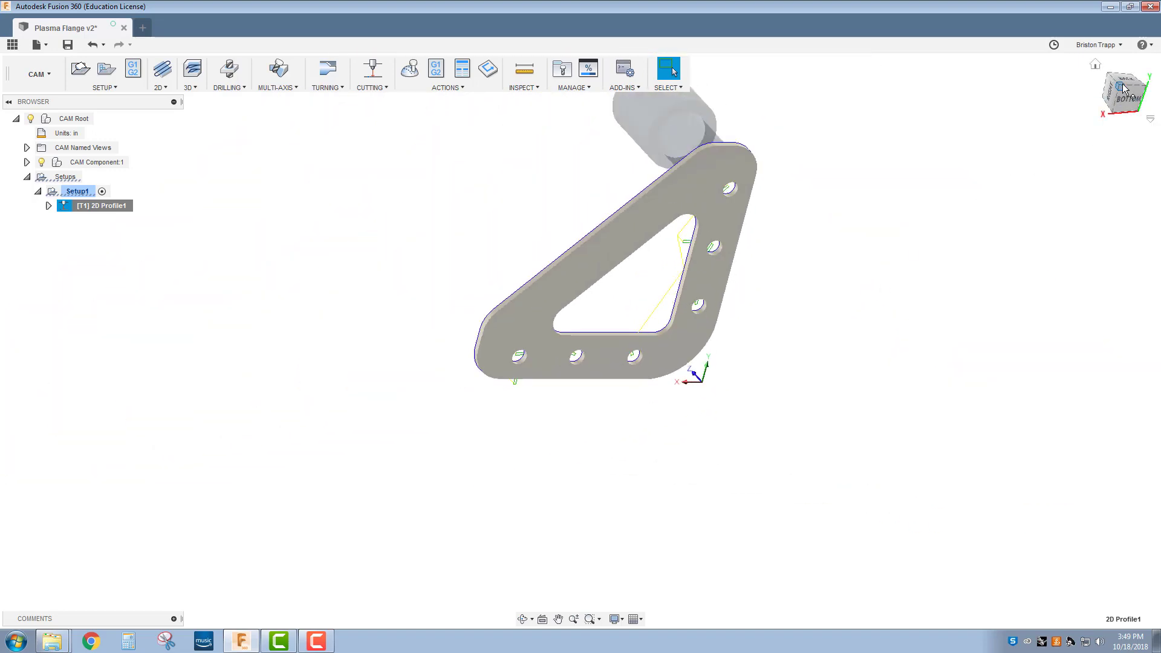
{"action": "left_click_drag", "start_coordinate": [1123, 90], "coordinate": [762, 296]}
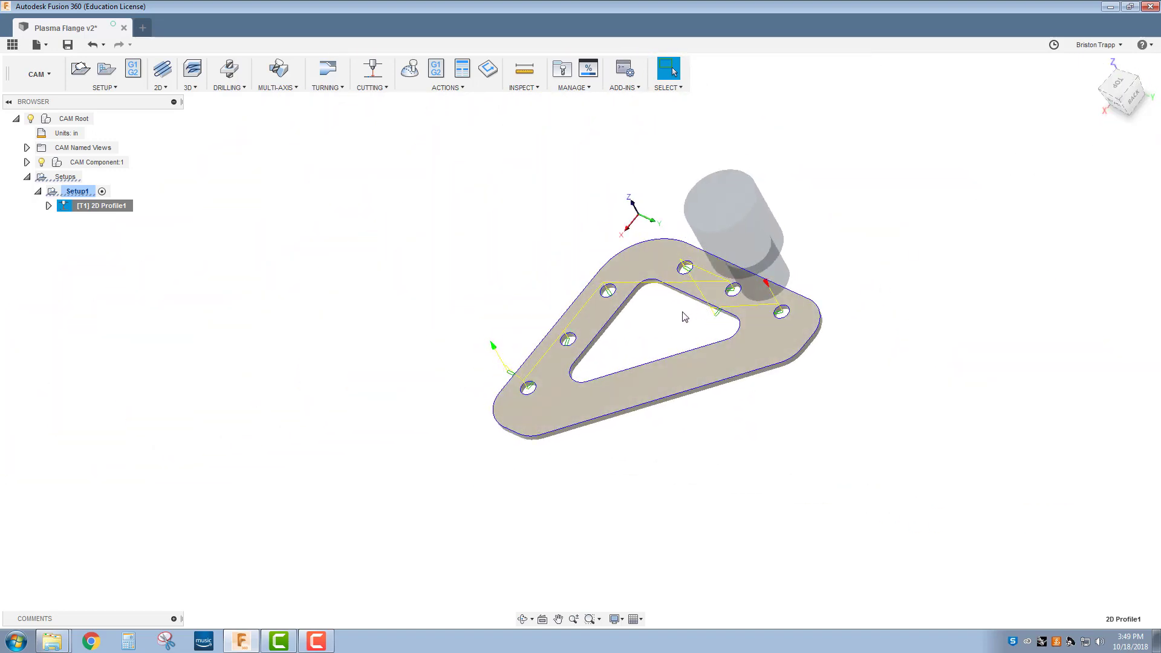
- Run and play the cutting simulation of the profile toolpath
{"action": "left_click", "coordinate": [410, 73]}
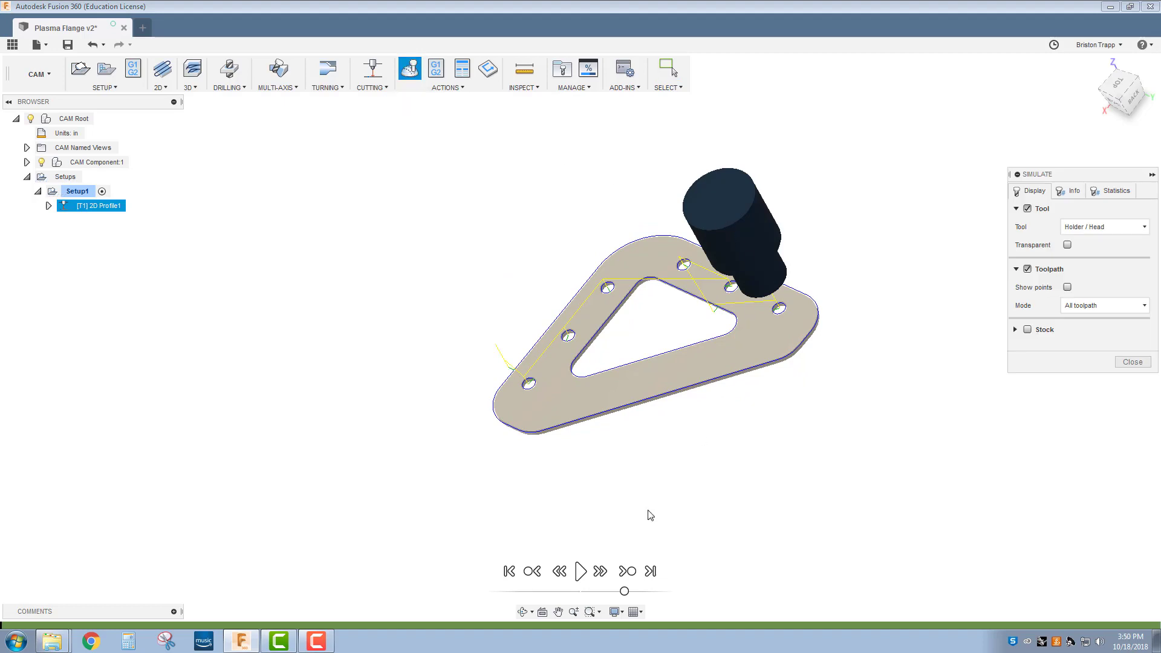
{"action": "left_click", "coordinate": [580, 571]}
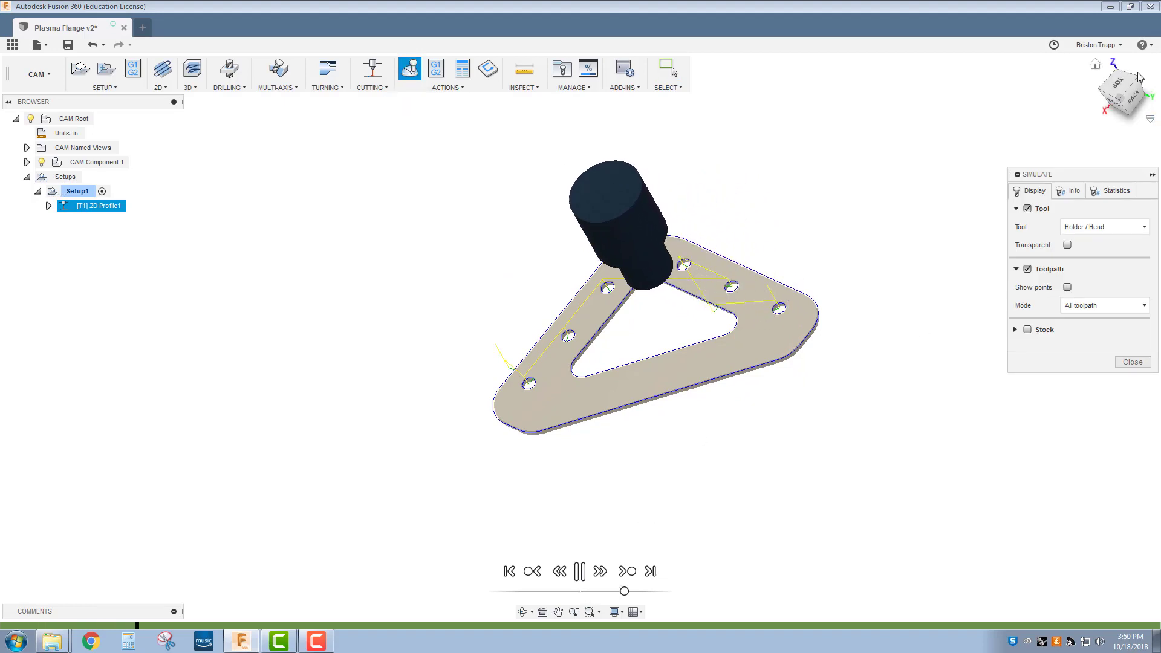
{"action": "left_click_drag", "start_coordinate": [1125, 92], "coordinate": [1139, 55]}
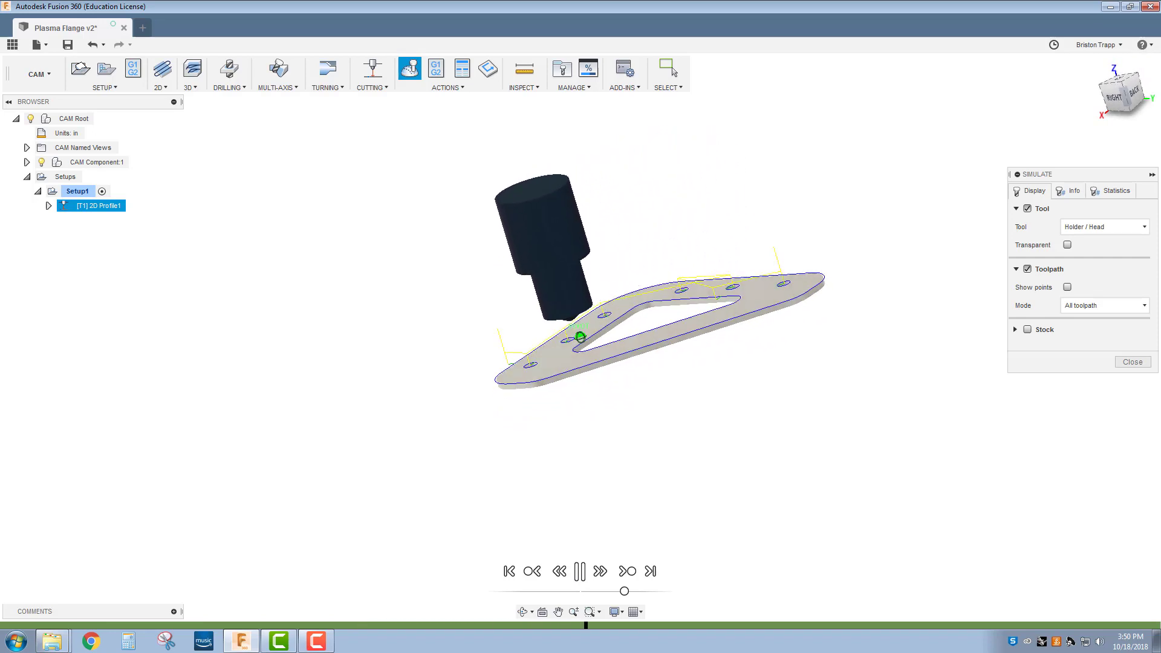
- Show the stock, hide the toolpath lines and view the cut flange from Top
{"action": "left_click", "coordinate": [1027, 329]}
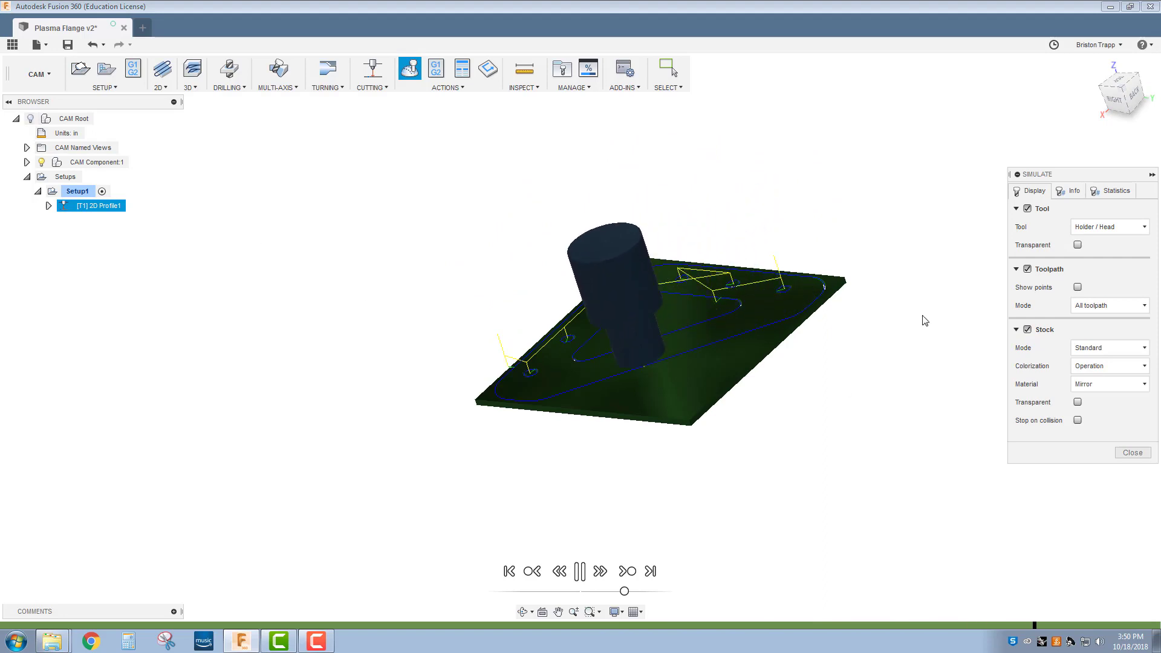
{"action": "left_click", "coordinate": [1116, 87]}
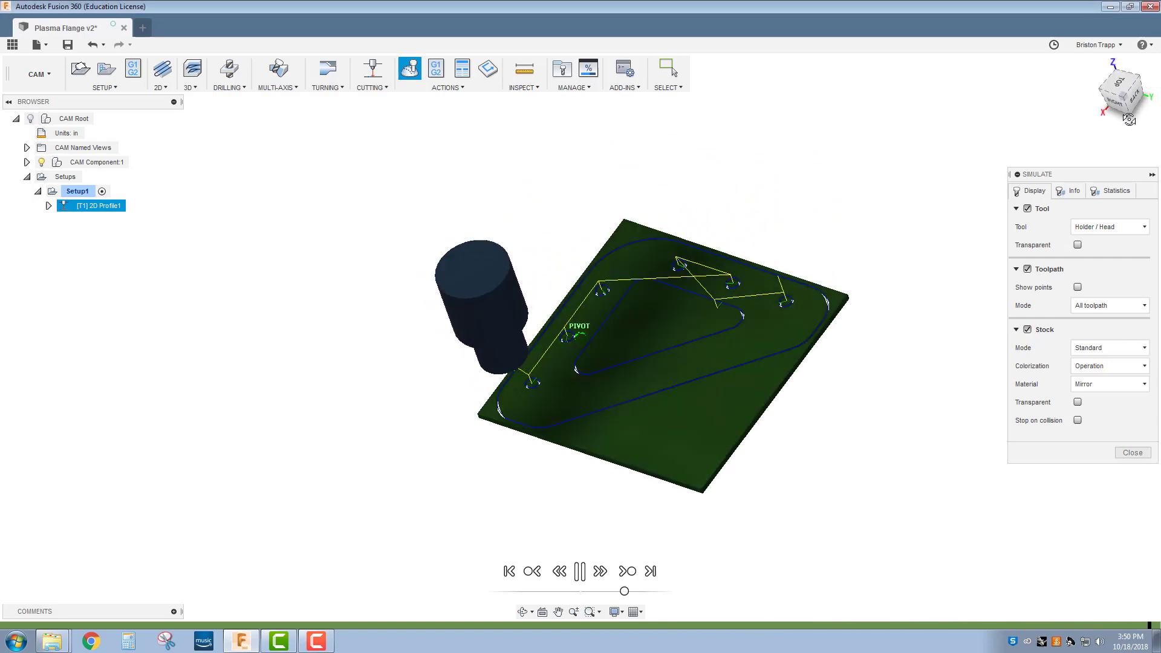
{"action": "left_click", "coordinate": [1027, 269]}
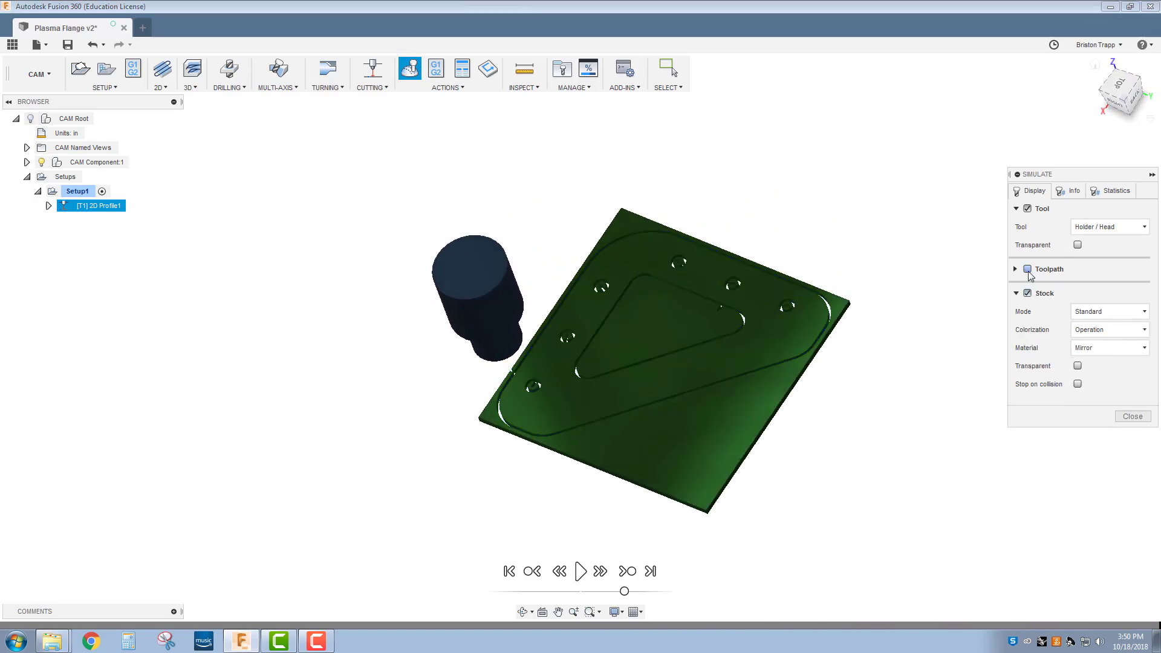
{"action": "left_click", "coordinate": [1119, 89]}
{"action": "scroll", "coordinate": [724, 227], "scroll_direction": "up", "scroll_amount": 5}
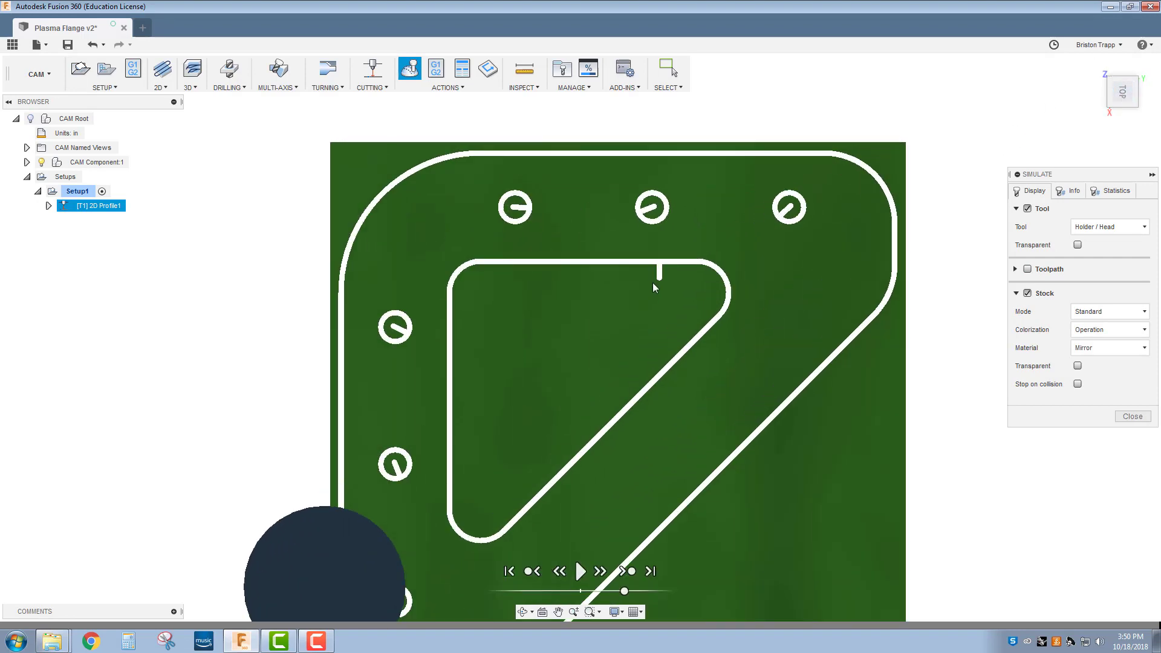
{"action": "scroll", "coordinate": [634, 223], "scroll_direction": "down", "scroll_amount": 3}
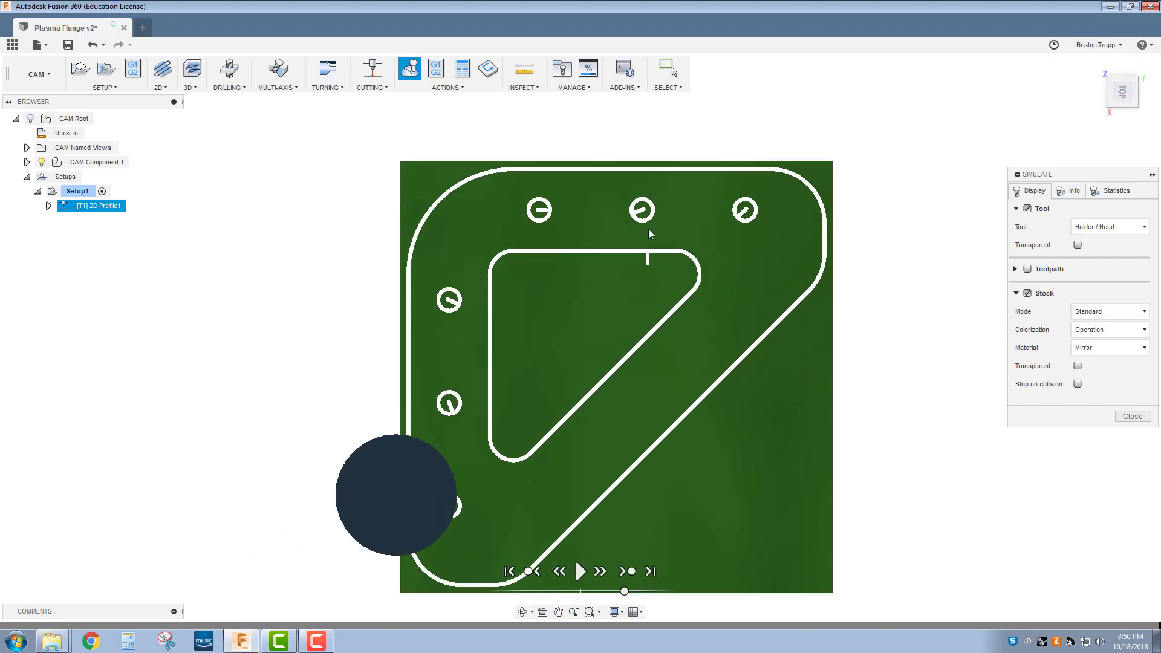
{"action": "mouse_move", "coordinate": [701, 365]}
{"action": "middle_mouse_down", "text": "shift"}
{"action": "mouse_move", "coordinate": [725, 330]}
{"action": "mouse_move", "coordinate": [576, 389]}
{"action": "middle_mouse_up", "text": "shift"}
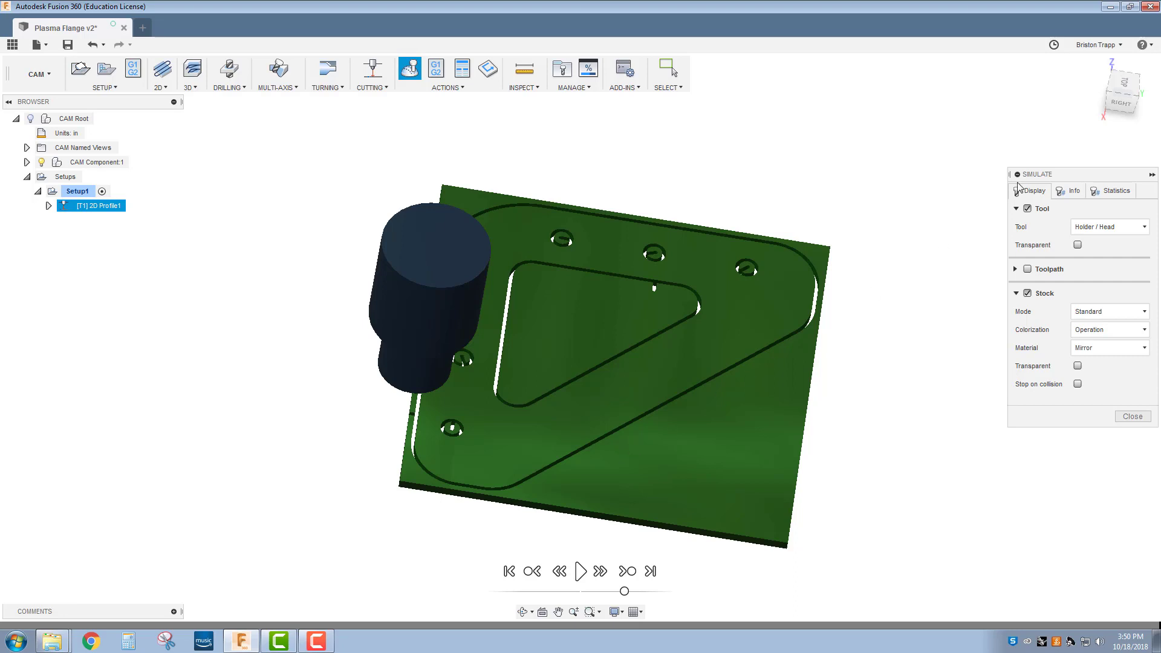
{"action": "left_click", "coordinate": [1123, 84]}
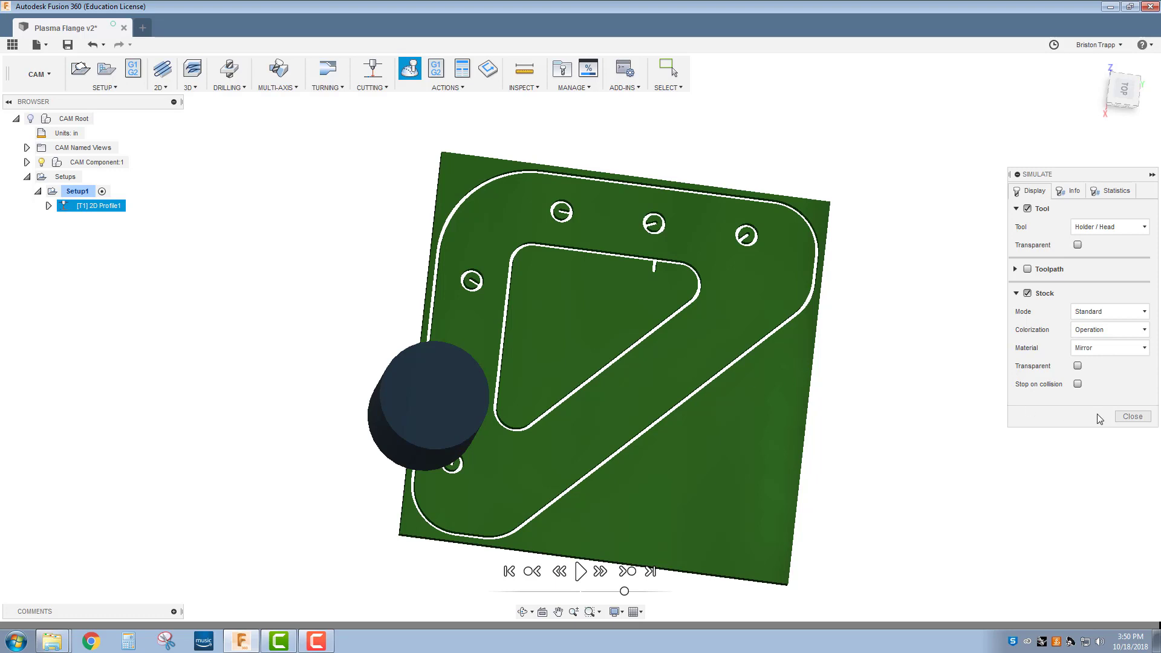
- Close the simulation, turn the CAM Root lightbulb back on and select 2D Profile1
{"action": "left_click", "coordinate": [1130, 416]}
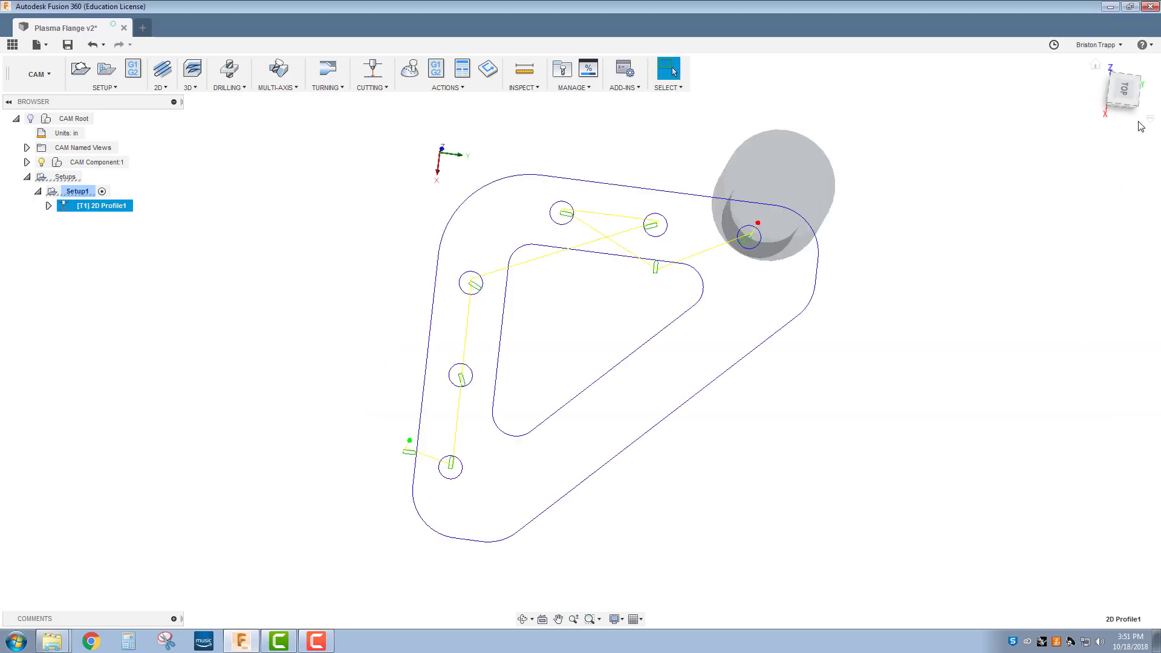
{"action": "left_click", "coordinate": [781, 525]}
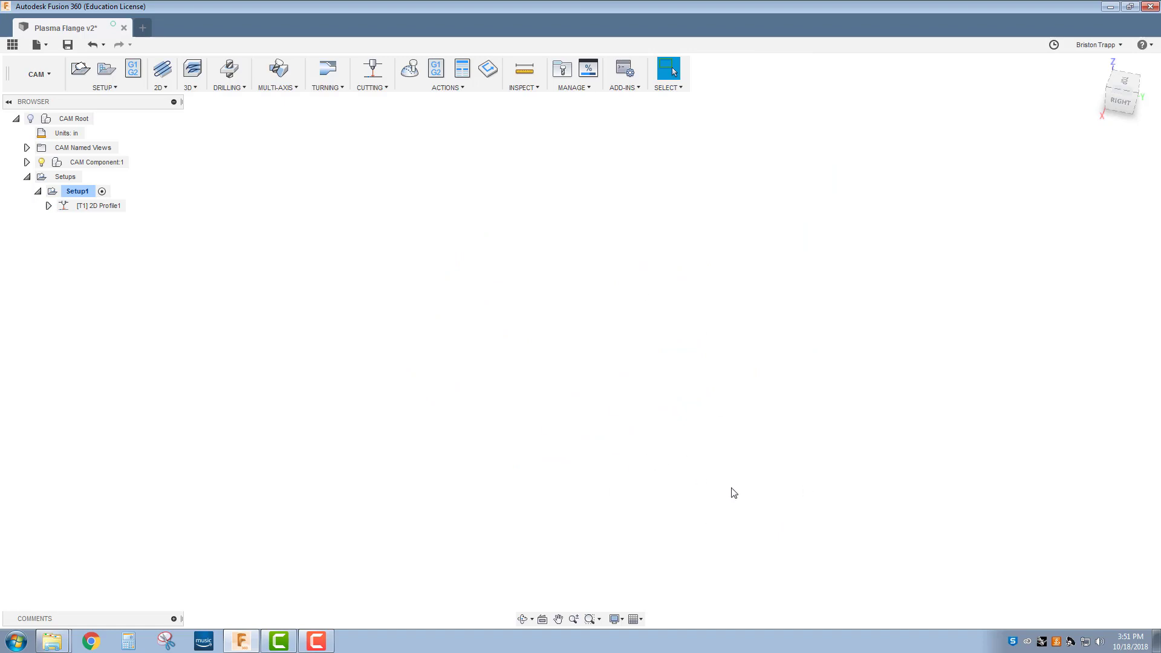
{"action": "left_click", "coordinate": [28, 119]}
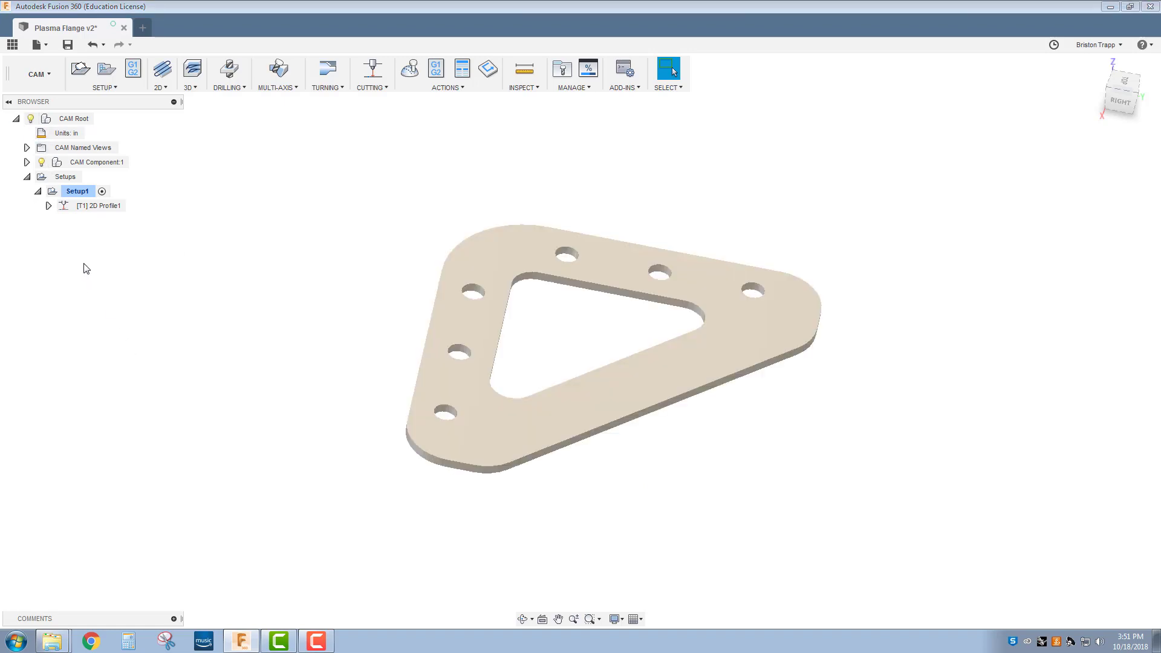
{"action": "left_click", "coordinate": [94, 208]}
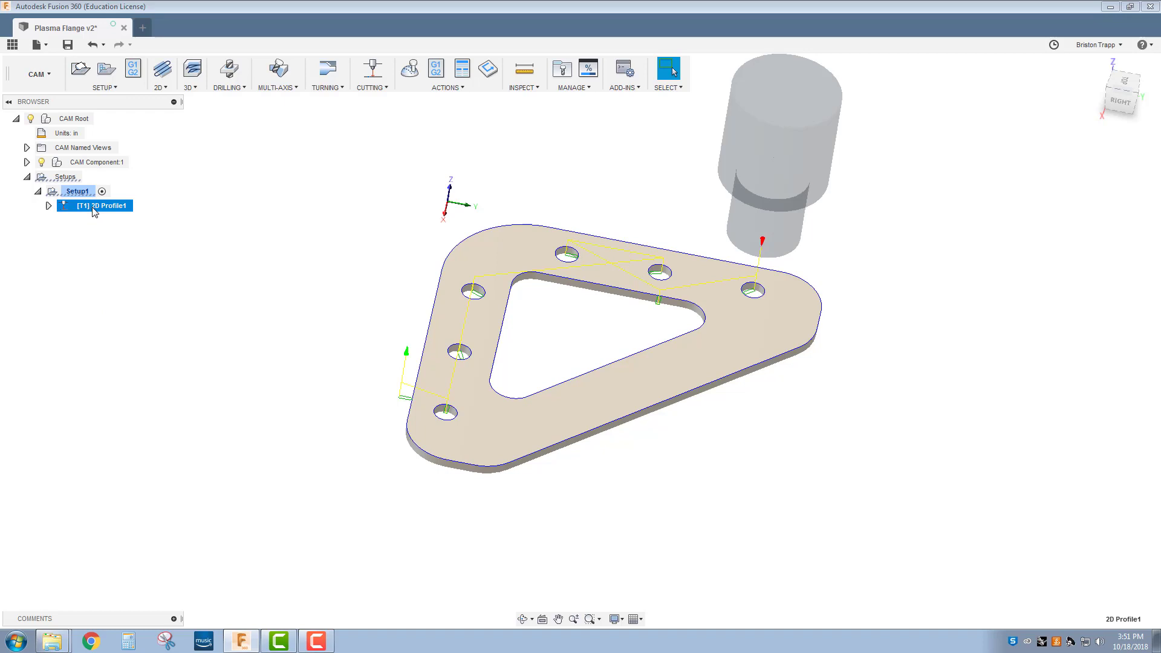
{"action": "right_click", "coordinate": [94, 211]}
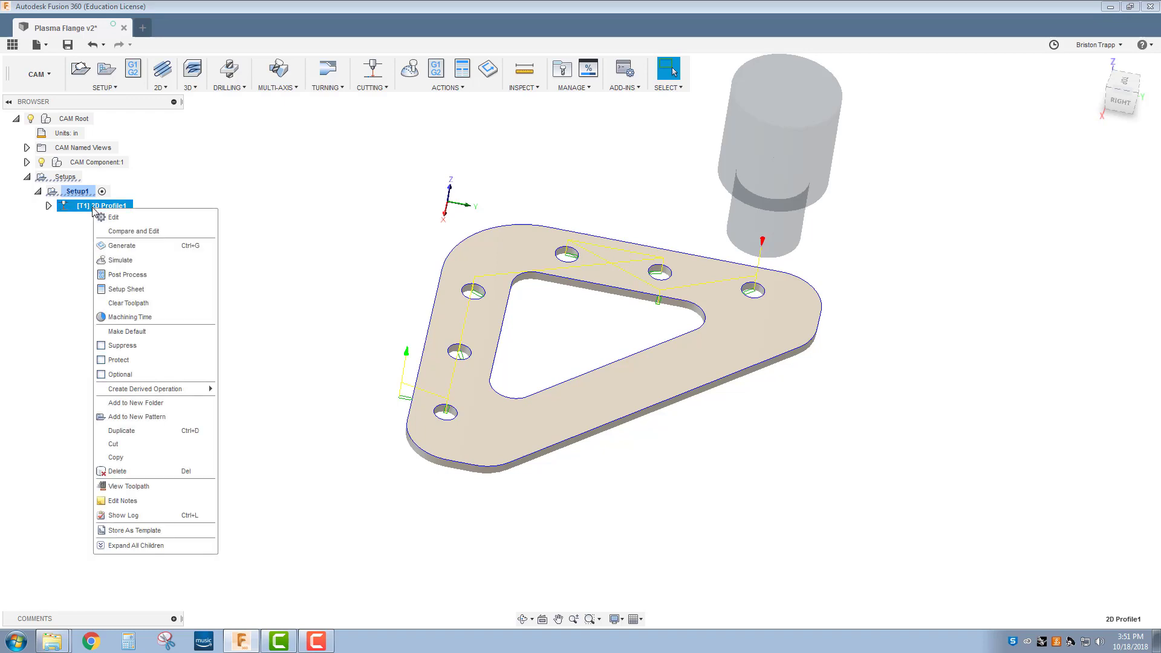
- Enable Tabs in 2D Profile1's Geometry settings, 0.1 in wide every 2 in, viewed from Top
{"action": "left_click", "coordinate": [126, 219]}
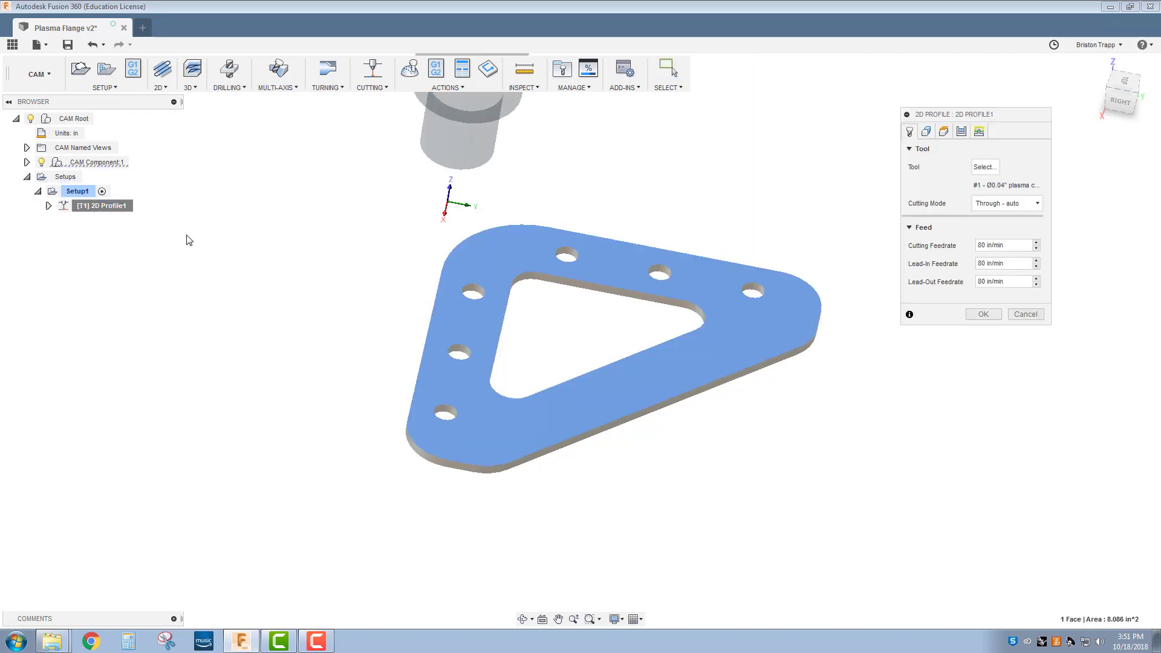
{"action": "left_click", "coordinate": [927, 134]}
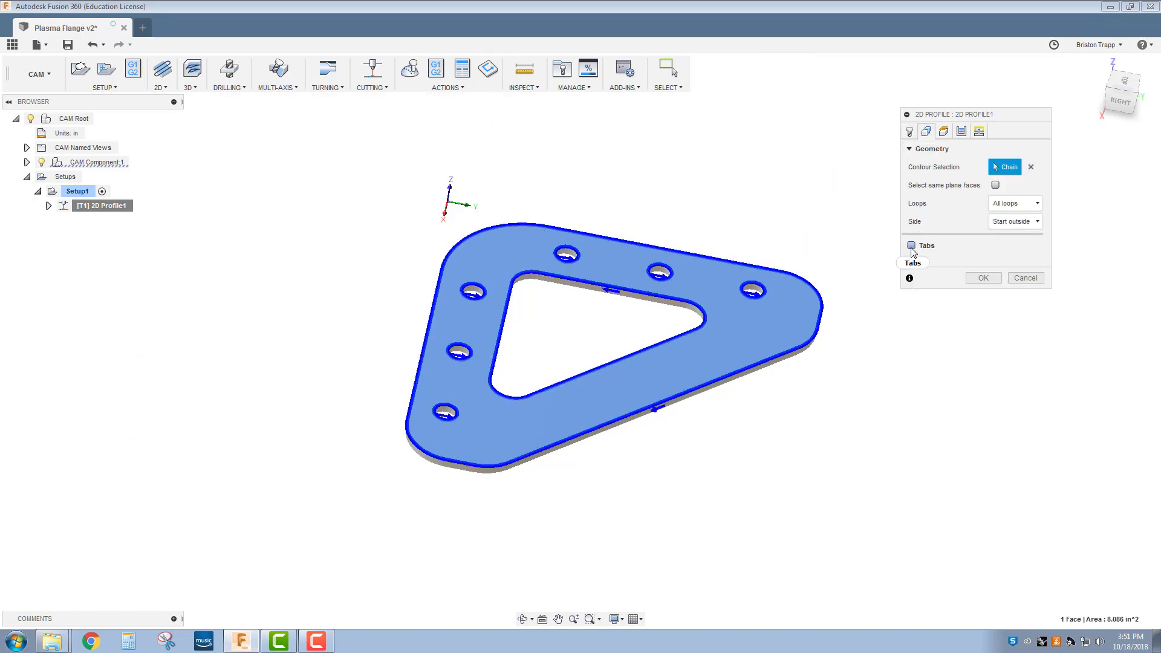
{"action": "mouse_move", "coordinate": [913, 252]}
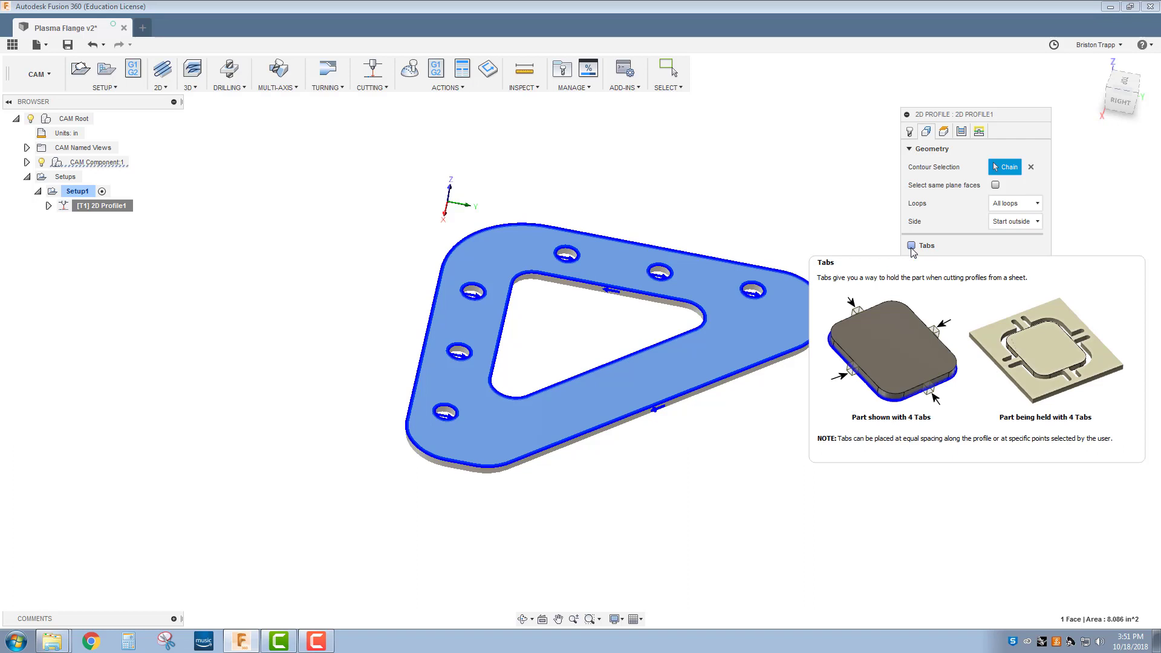
{"action": "left_click", "coordinate": [911, 246]}
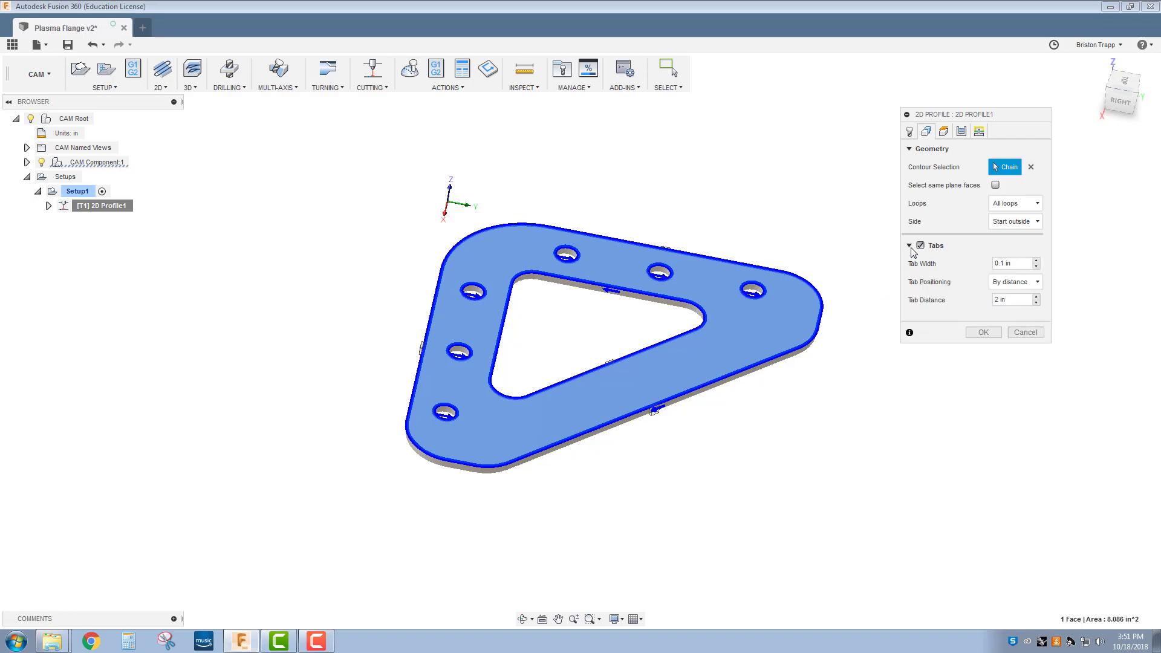
{"action": "left_click_drag", "start_coordinate": [1124, 118], "coordinate": [1118, 136]}
{"action": "left_click", "coordinate": [1125, 89]}
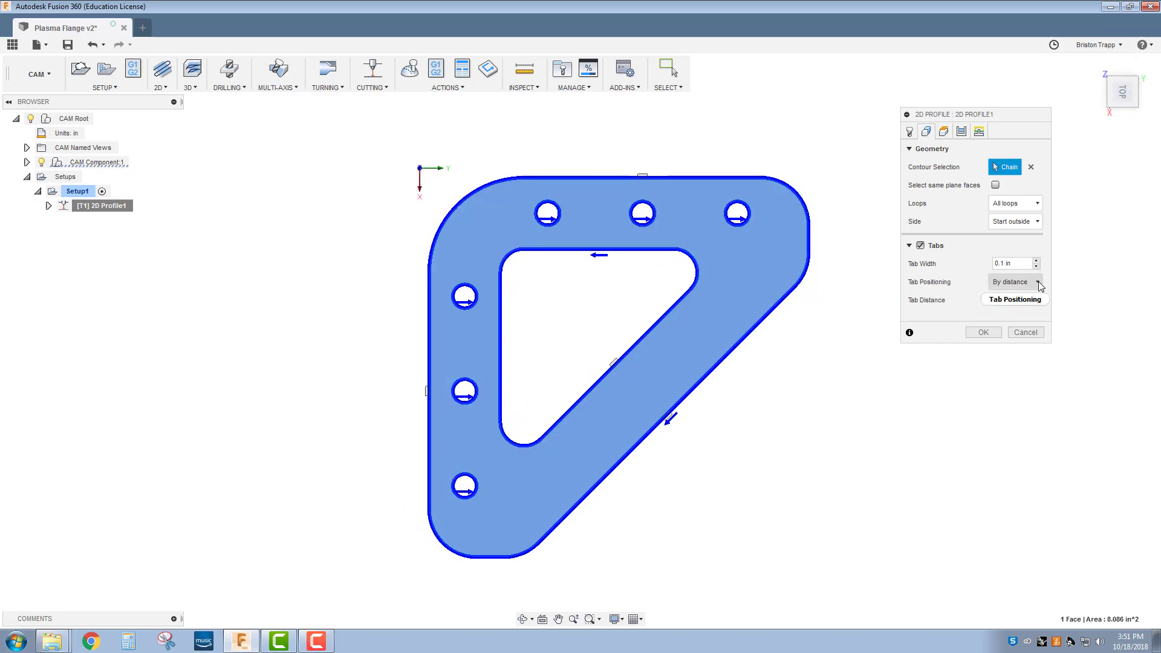
{"action": "mouse_move", "coordinate": [1039, 281]}
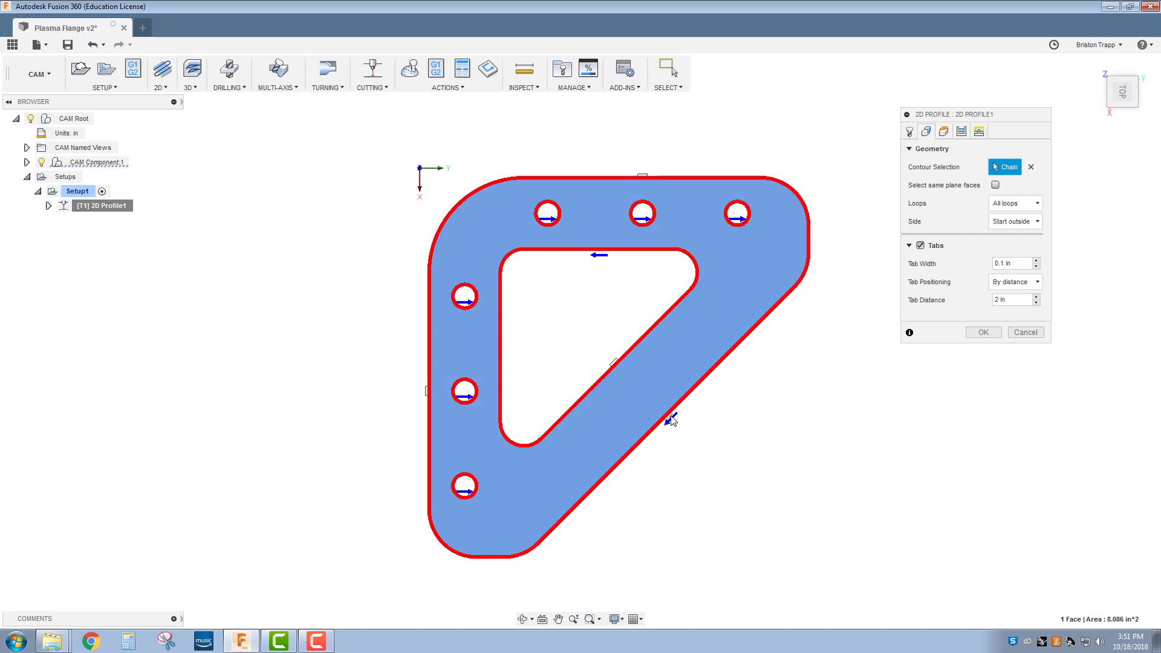
- Set tabs to At points, pick two contour locations, set 0.15 in width, and regenerate
{"action": "left_click", "coordinate": [1037, 282]}
{"action": "left_click", "coordinate": [1021, 313]}
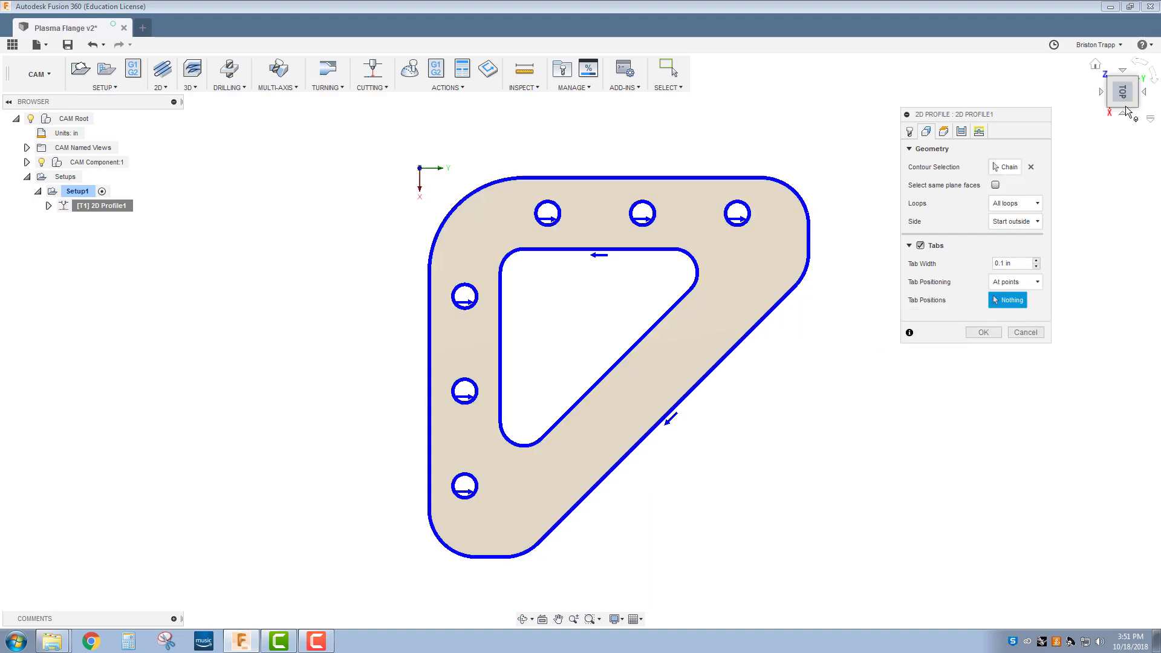
{"action": "left_click_drag", "start_coordinate": [1119, 97], "coordinate": [1127, 107]}
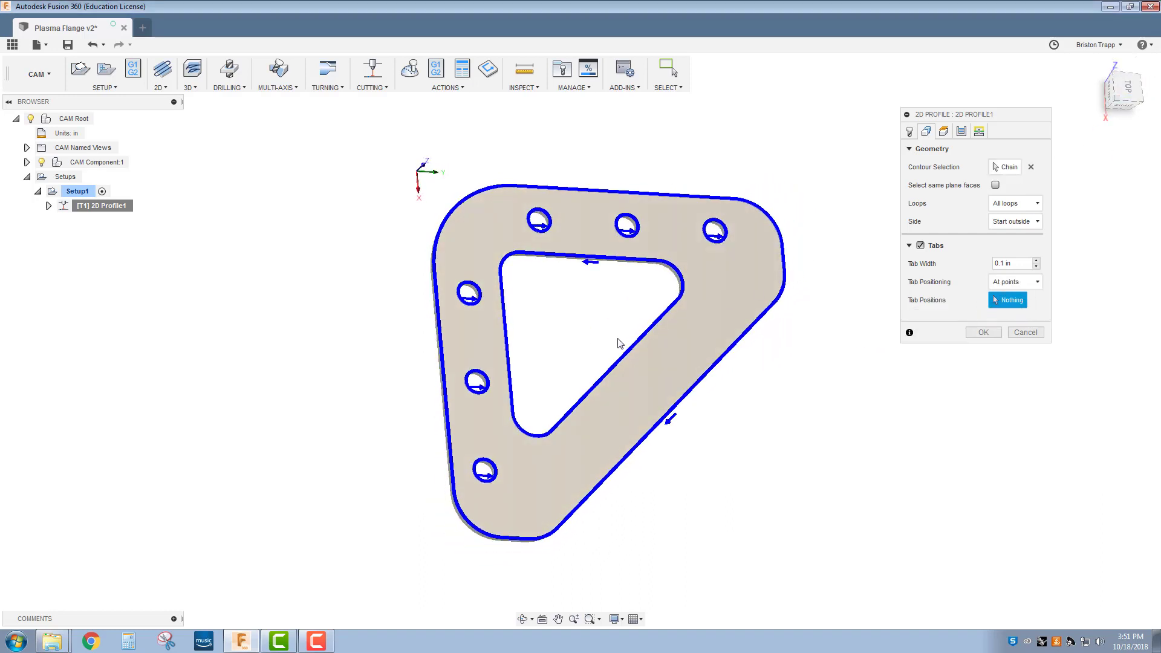
{"action": "left_click", "coordinate": [619, 359]}
{"action": "left_click", "coordinate": [618, 358]}
{"action": "left_click", "coordinate": [678, 404]}
{"action": "left_click_drag", "start_coordinate": [1118, 91], "coordinate": [1076, 112]}
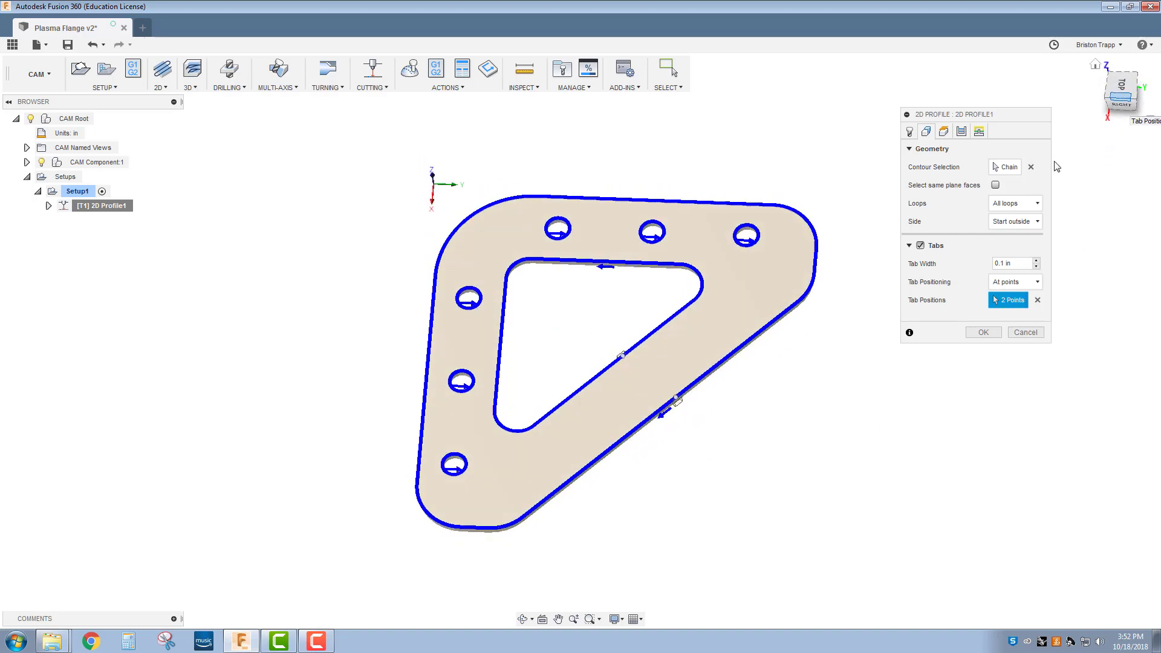
{"action": "left_click", "coordinate": [1017, 263]}
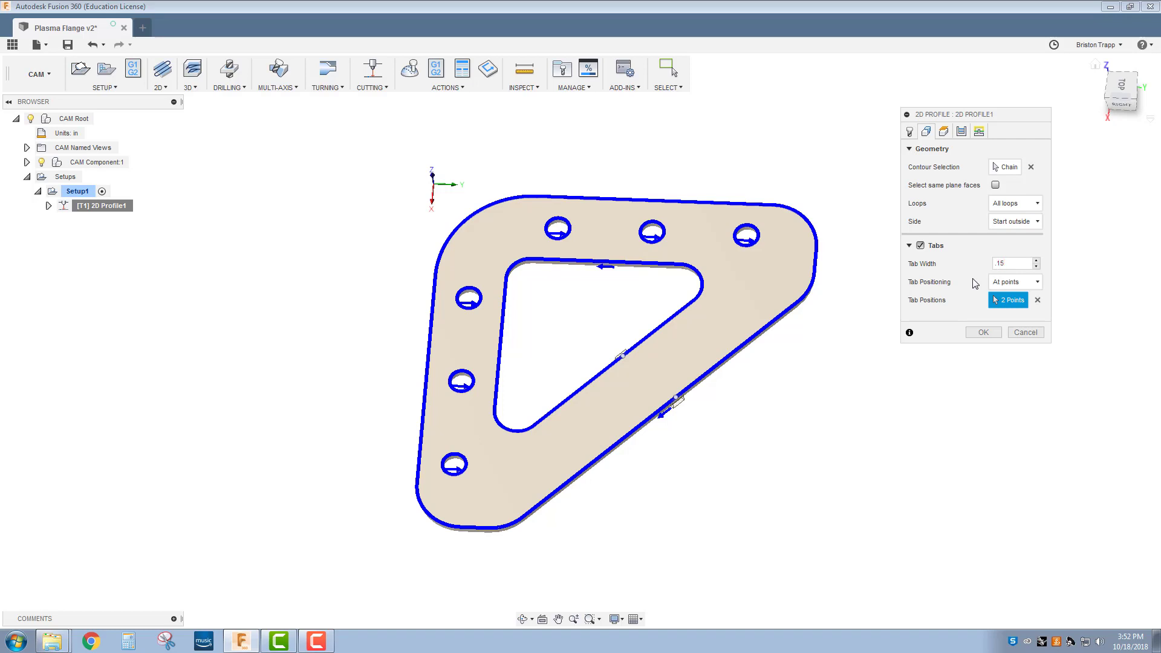
{"action": "left_click", "coordinate": [981, 332]}
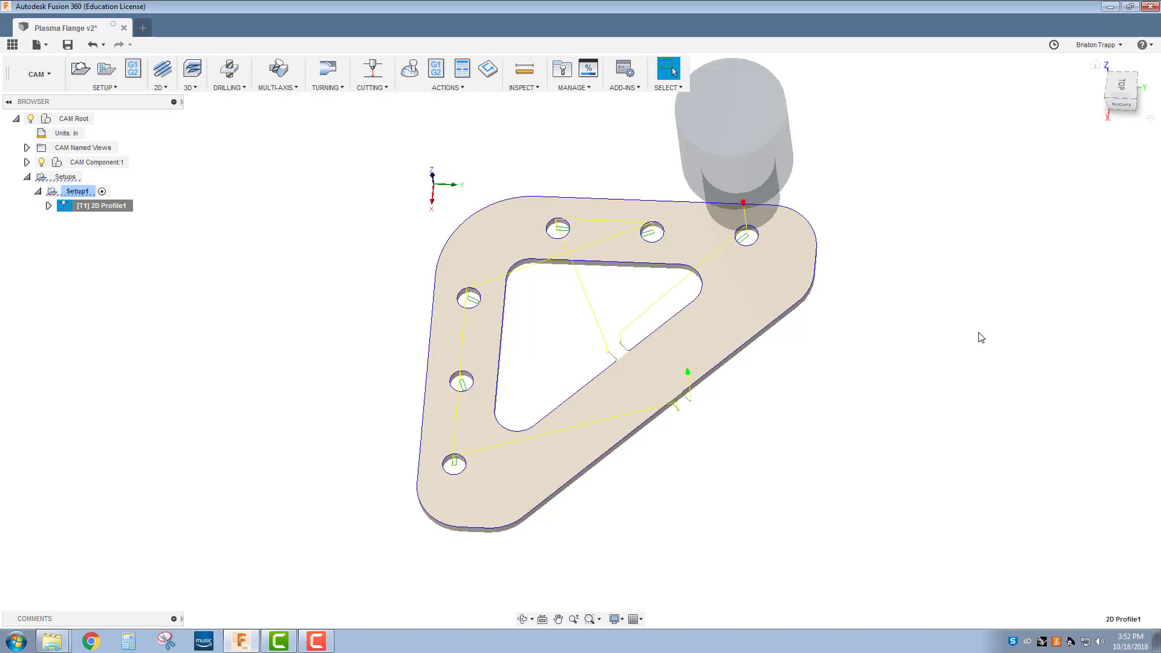
- Play the simulation of the tabbed toolpath with the tool display hidden, then close it
{"action": "left_click_drag", "start_coordinate": [1121, 91], "coordinate": [785, 57]}
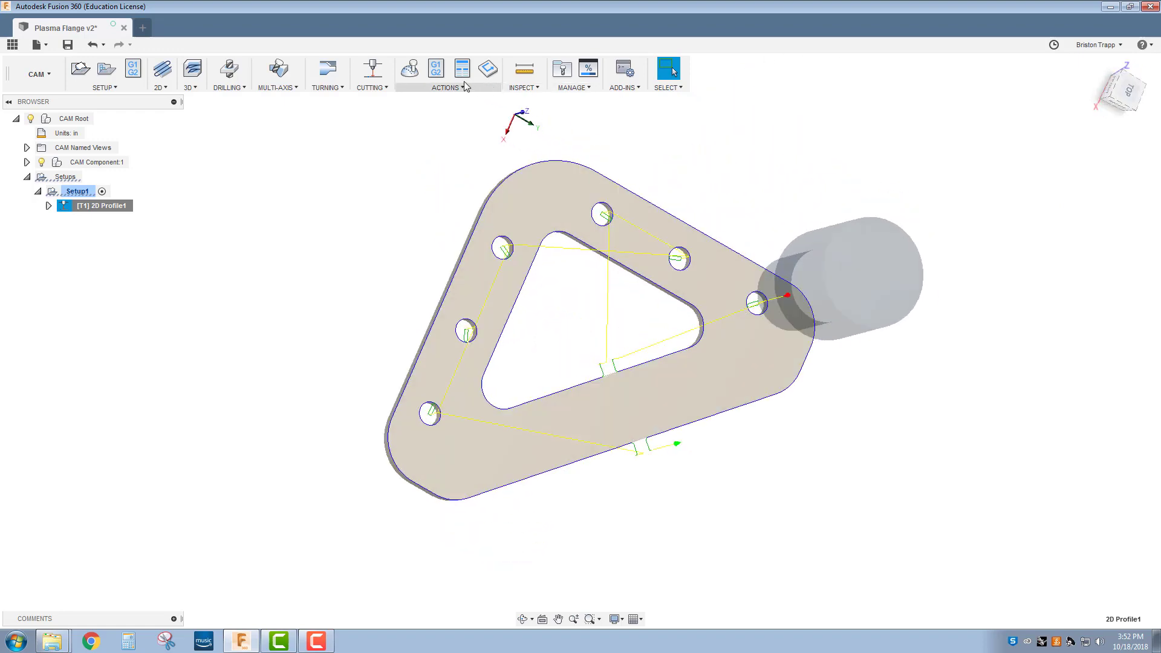
{"action": "left_click", "coordinate": [410, 68]}
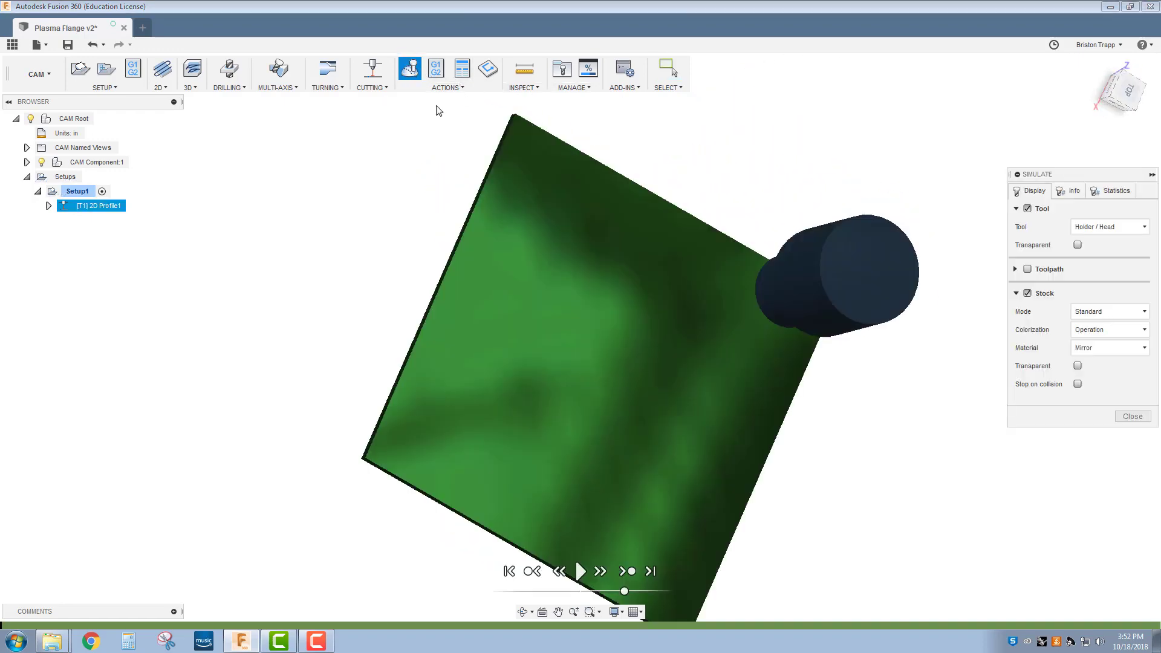
{"action": "left_click", "coordinate": [580, 571]}
{"action": "mouse_move", "coordinate": [751, 298]}
{"action": "middle_mouse_down", "text": "shift"}
{"action": "mouse_move", "coordinate": [778, 337]}
{"action": "mouse_move", "coordinate": [759, 355]}
{"action": "mouse_move", "coordinate": [780, 363]}
{"action": "middle_mouse_up", "text": "shift"}
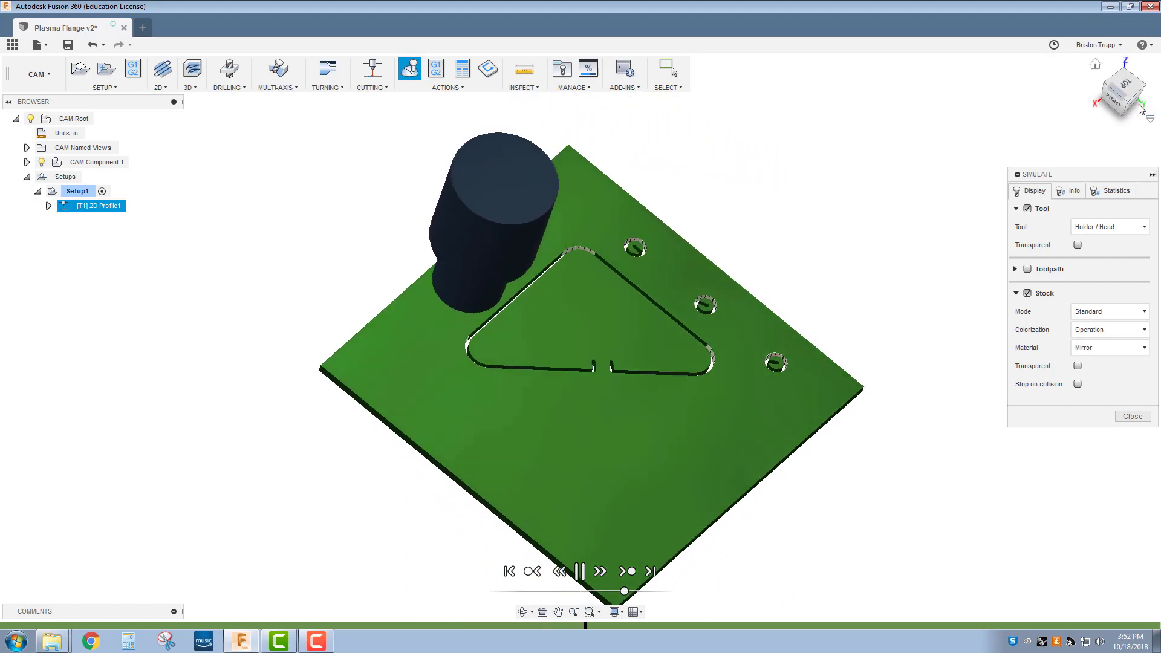
{"action": "left_click", "coordinate": [1027, 208]}
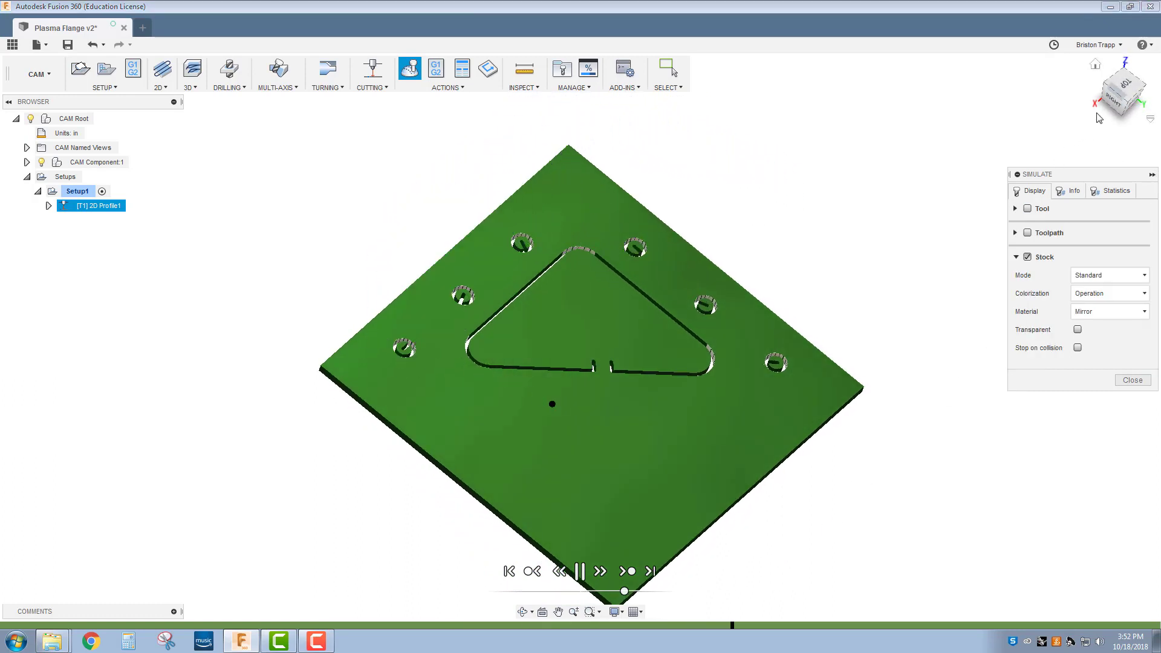
{"action": "middle_click_drag", "start_coordinate": [1099, 97], "coordinate": [1078, 124], "text": "shift"}
{"action": "middle_click_drag", "start_coordinate": [595, 378], "coordinate": [594, 377], "text": "shift"}
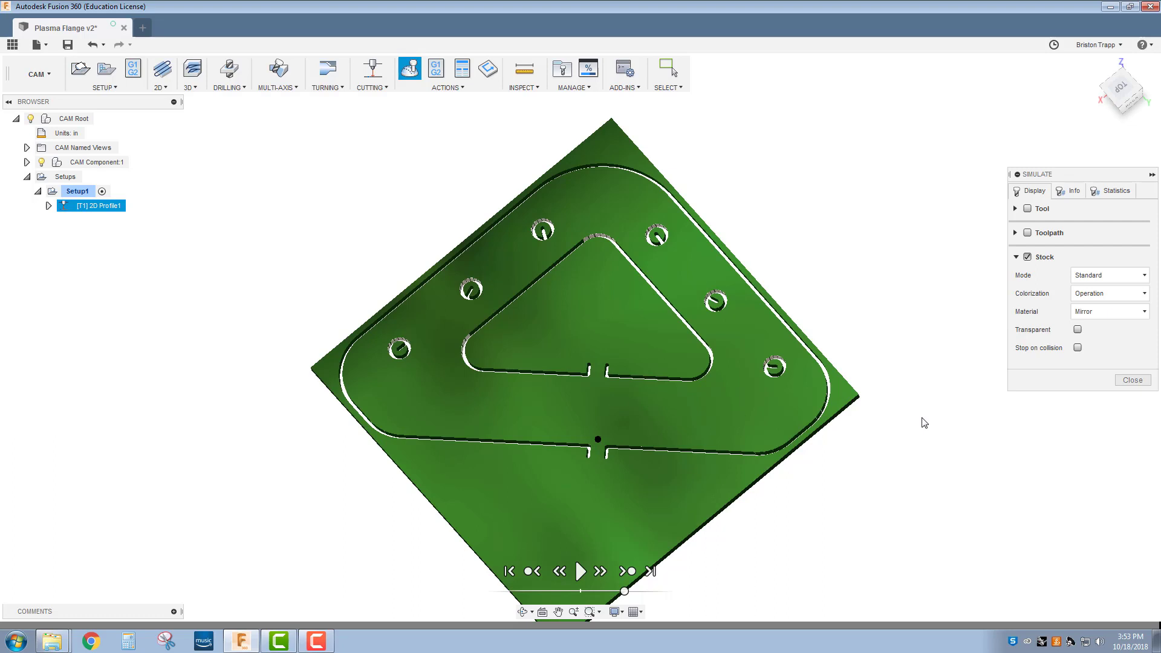
{"action": "left_click", "coordinate": [1138, 382]}
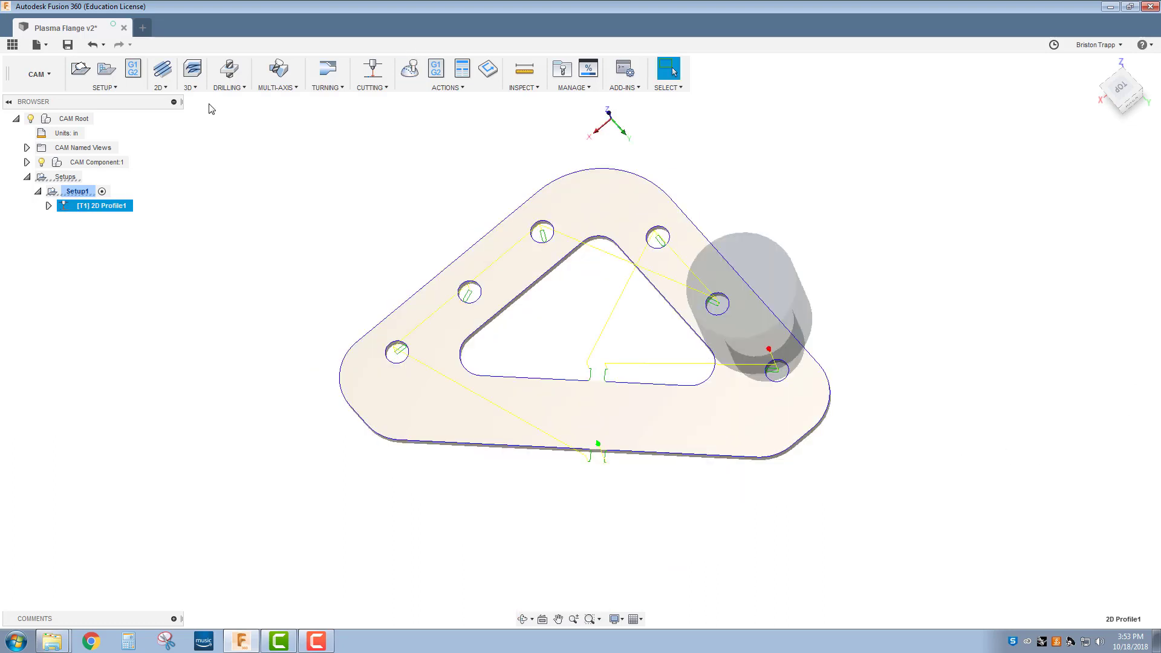
- Save the design as version v3 with the User Saved description
{"action": "left_click", "coordinate": [63, 47]}
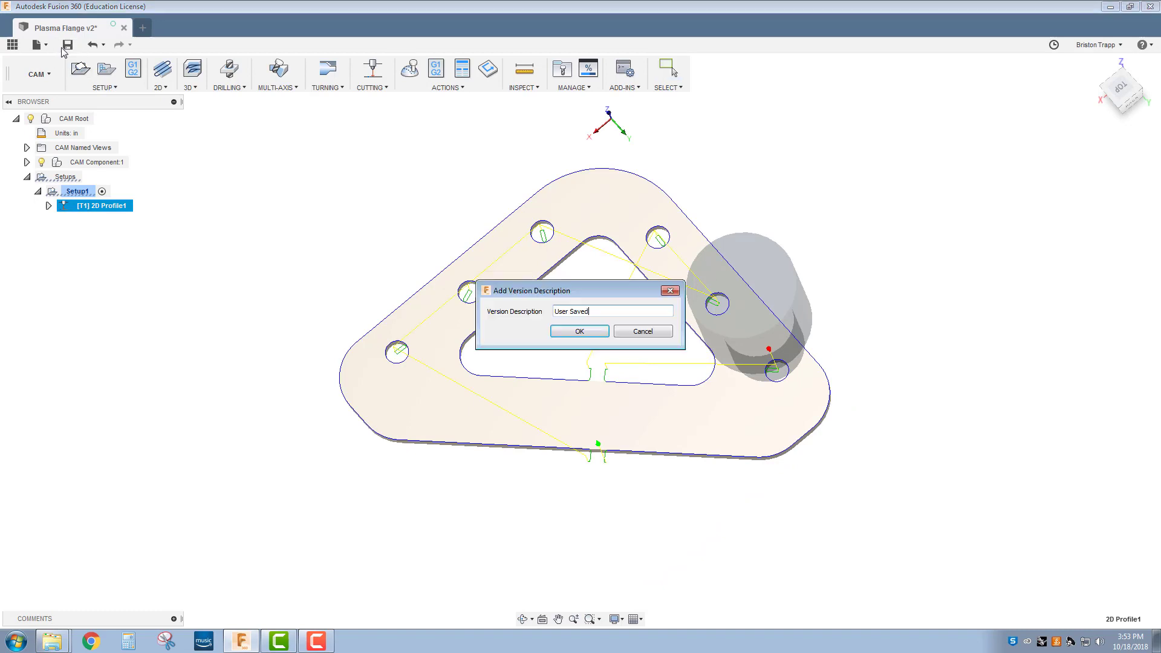
{"action": "left_click", "coordinate": [580, 332]}
{"action": "mouse_move", "coordinate": [1053, 164]}
{"action": "middle_mouse_down", "text": "shift"}
{"action": "mouse_move", "coordinate": [967, 181]}
{"action": "mouse_move", "coordinate": [977, 148]}
{"action": "middle_mouse_up", "text": "shift"}
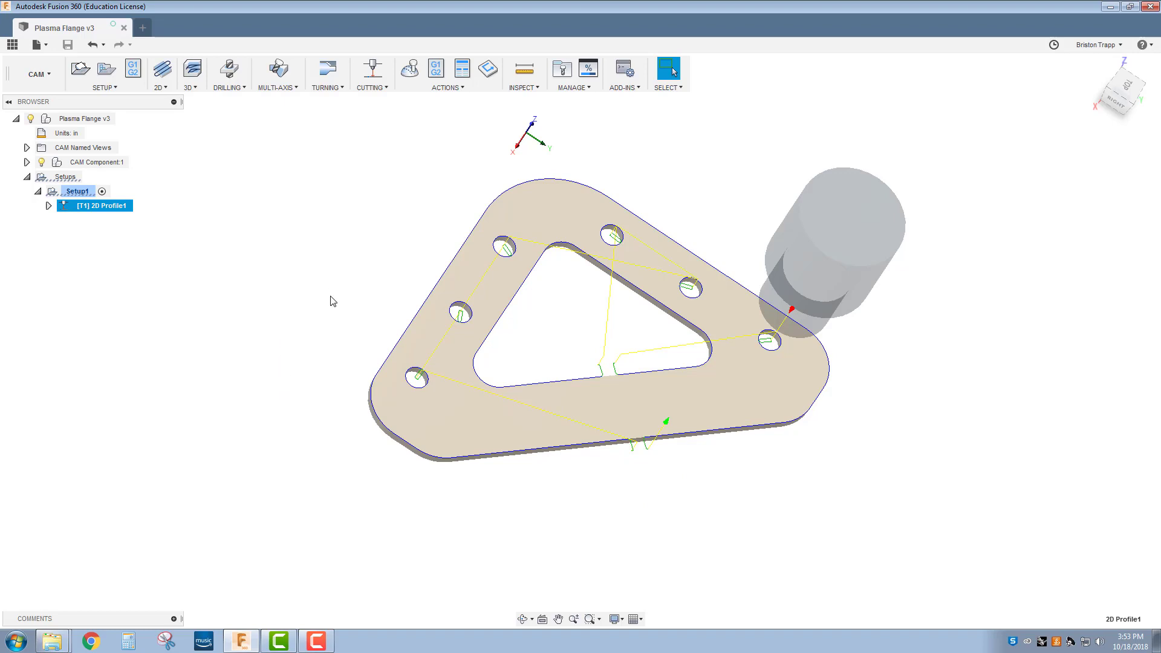
- Select Setup1 as the whole setup to post and return to the home view
{"action": "left_click", "coordinate": [435, 70]}
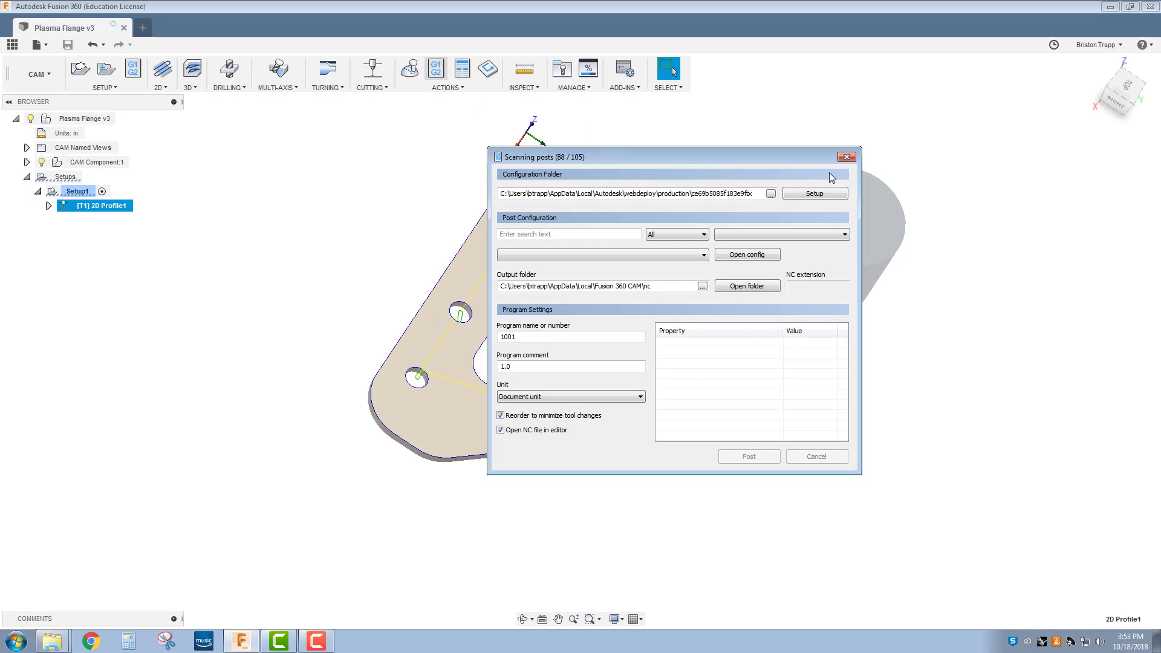
{"action": "left_click", "coordinate": [847, 157]}
{"action": "left_click", "coordinate": [79, 193]}
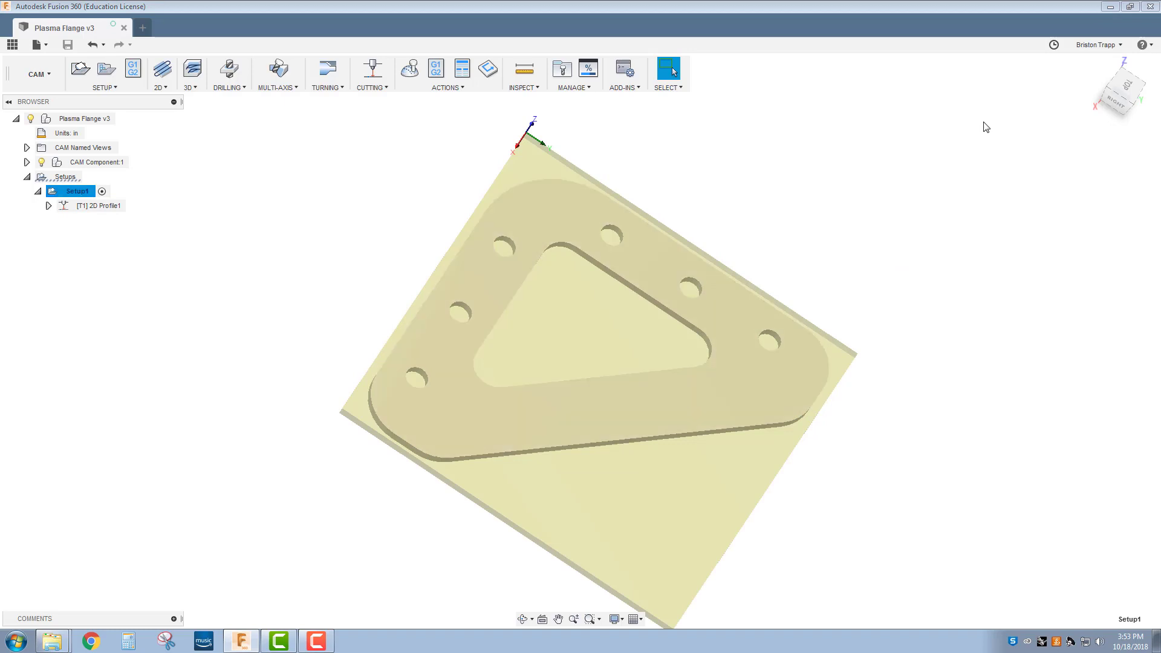
{"action": "left_click_drag", "start_coordinate": [1119, 94], "coordinate": [1097, 99]}
{"action": "left_click", "coordinate": [1129, 79]}
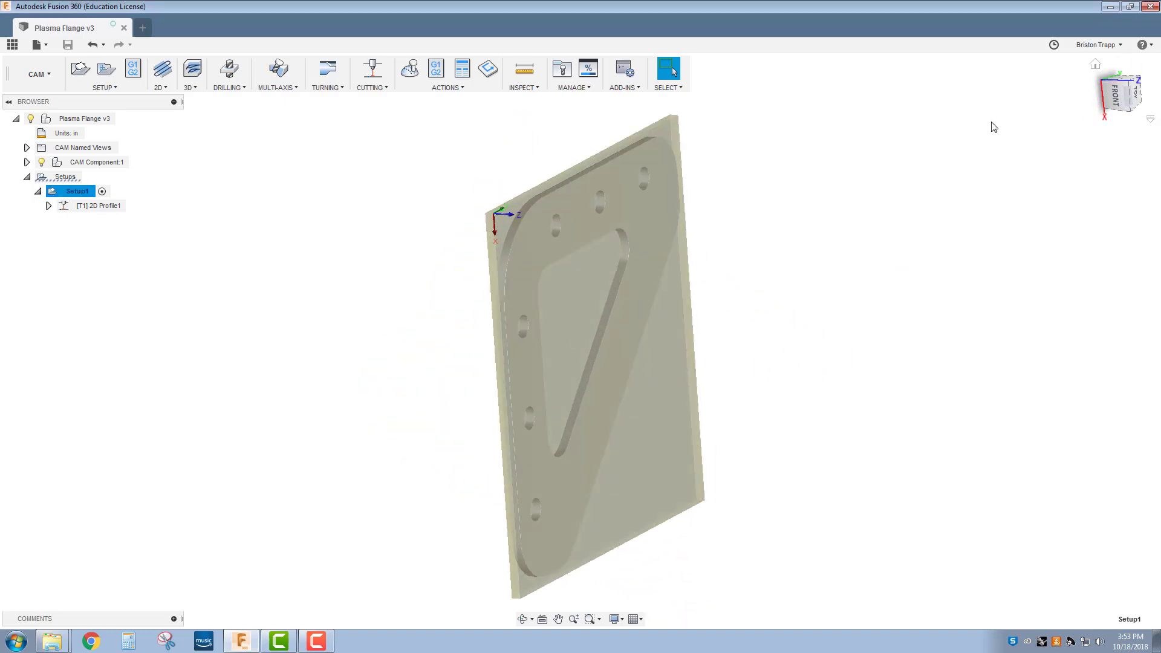
- Post Setup1 with the Torchmate 3.0 Mill/Plasma cloud post, program 1234, comment 'Plasma Bracket YT'
{"action": "left_click", "coordinate": [436, 70]}
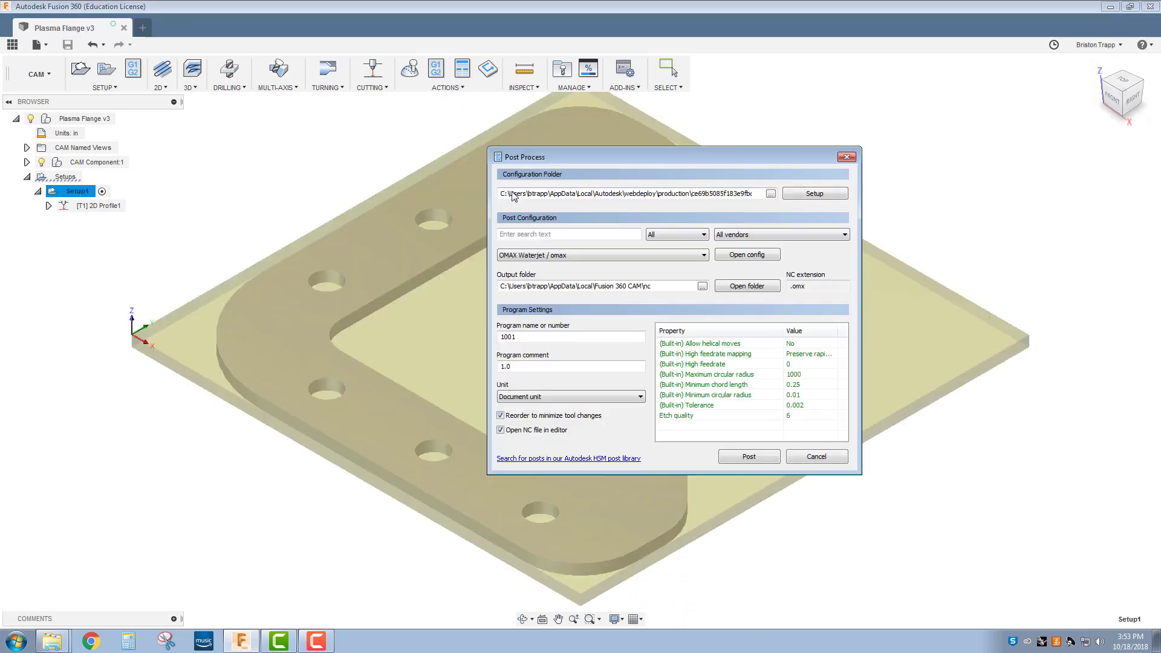
{"action": "left_click", "coordinate": [803, 196]}
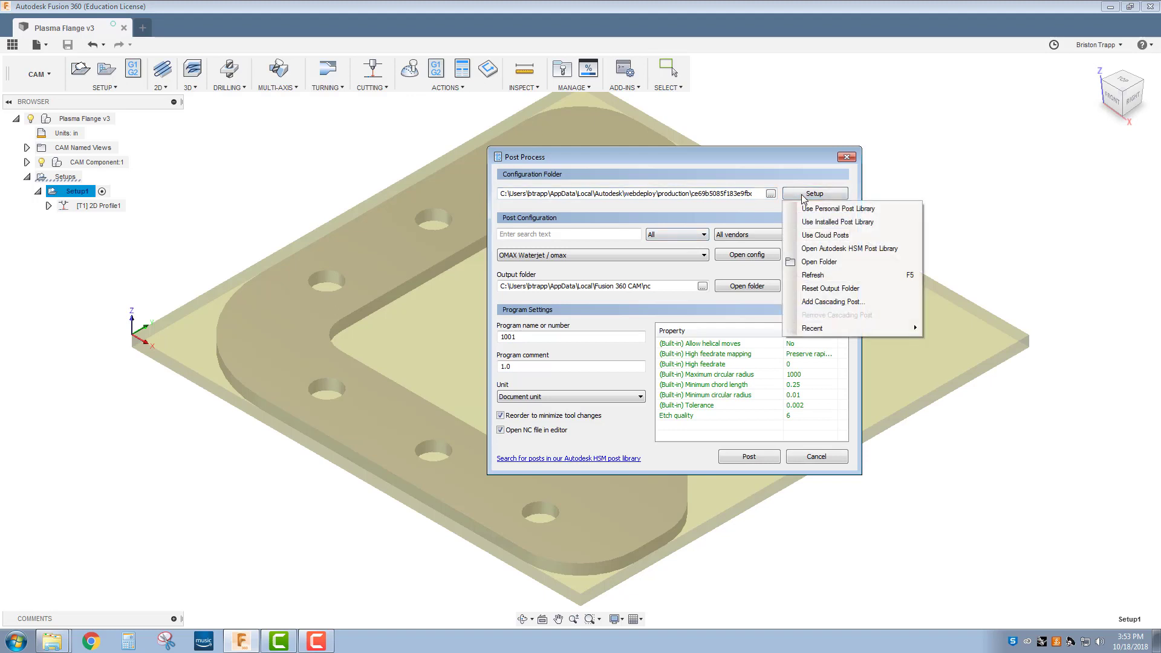
{"action": "left_click", "coordinate": [819, 235]}
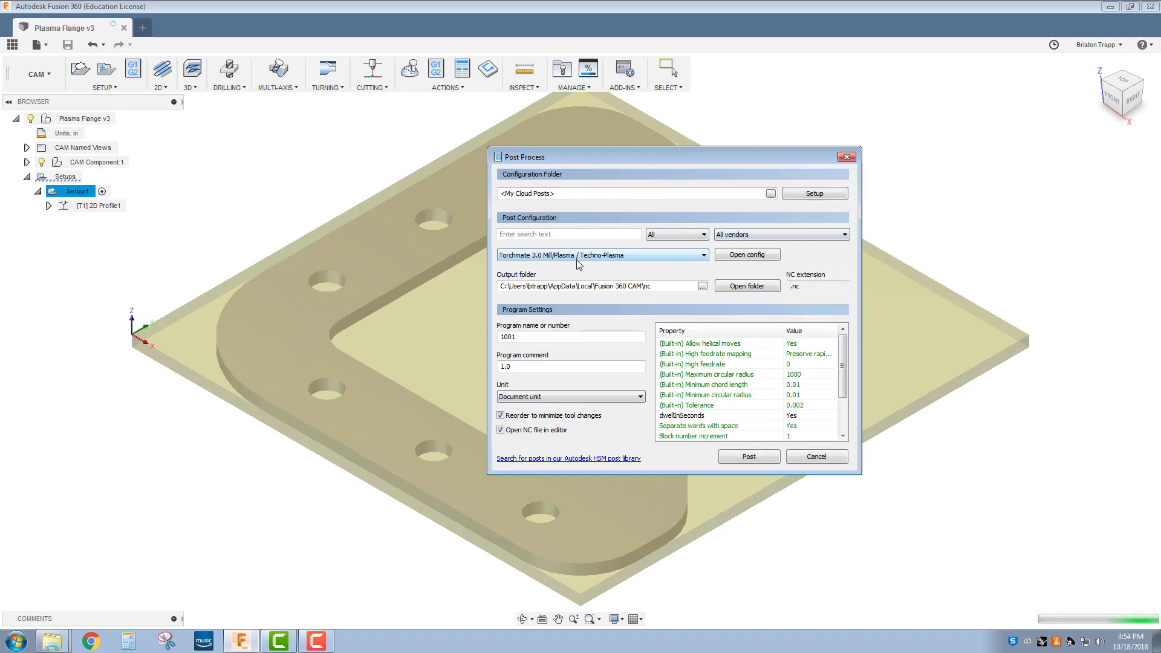
{"action": "mouse_move", "coordinate": [580, 261]}
{"action": "left_click_drag", "start_coordinate": [517, 336], "coordinate": [479, 336]}
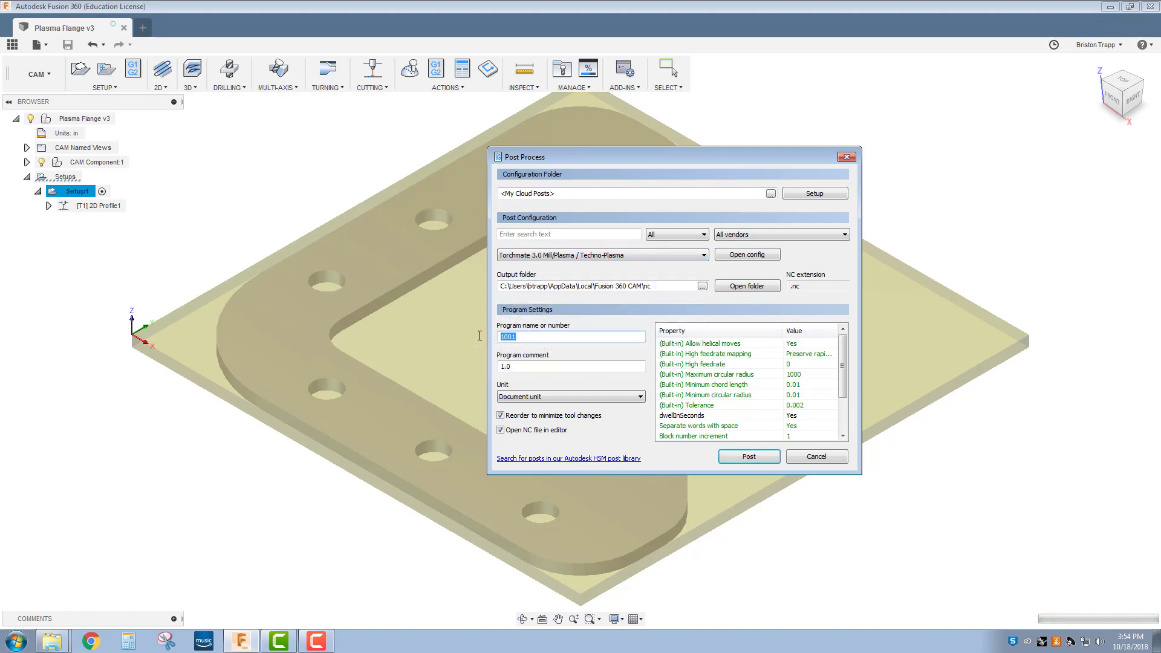
{"action": "type", "text": "1234"}
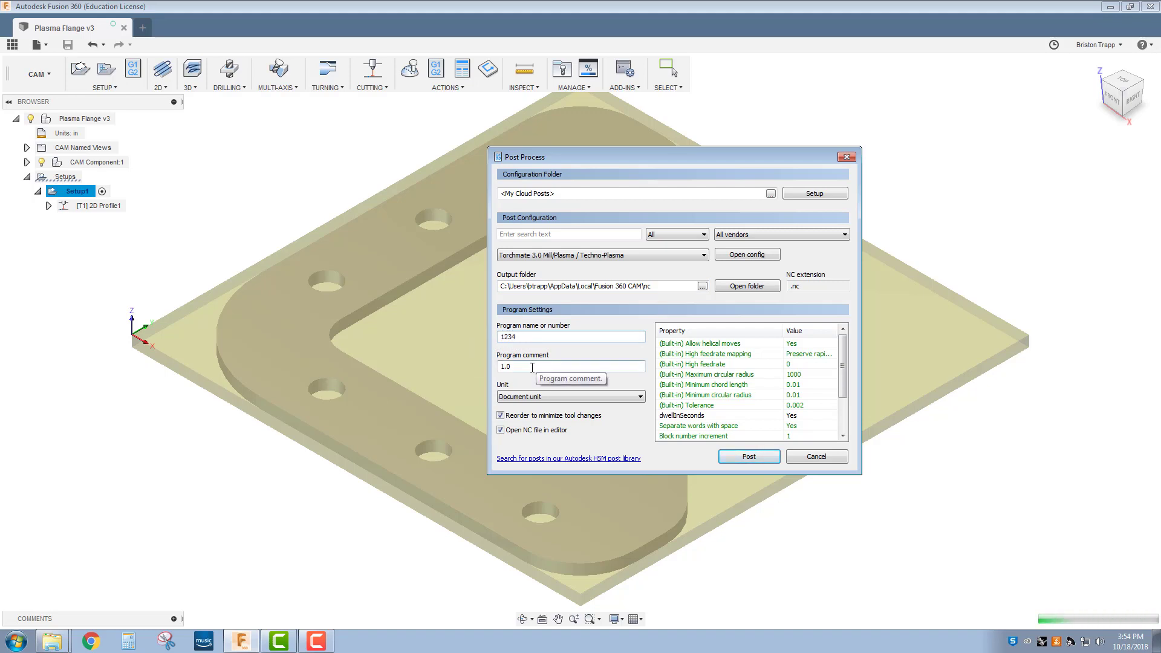
{"action": "left_click_drag", "start_coordinate": [532, 367], "coordinate": [478, 367]}
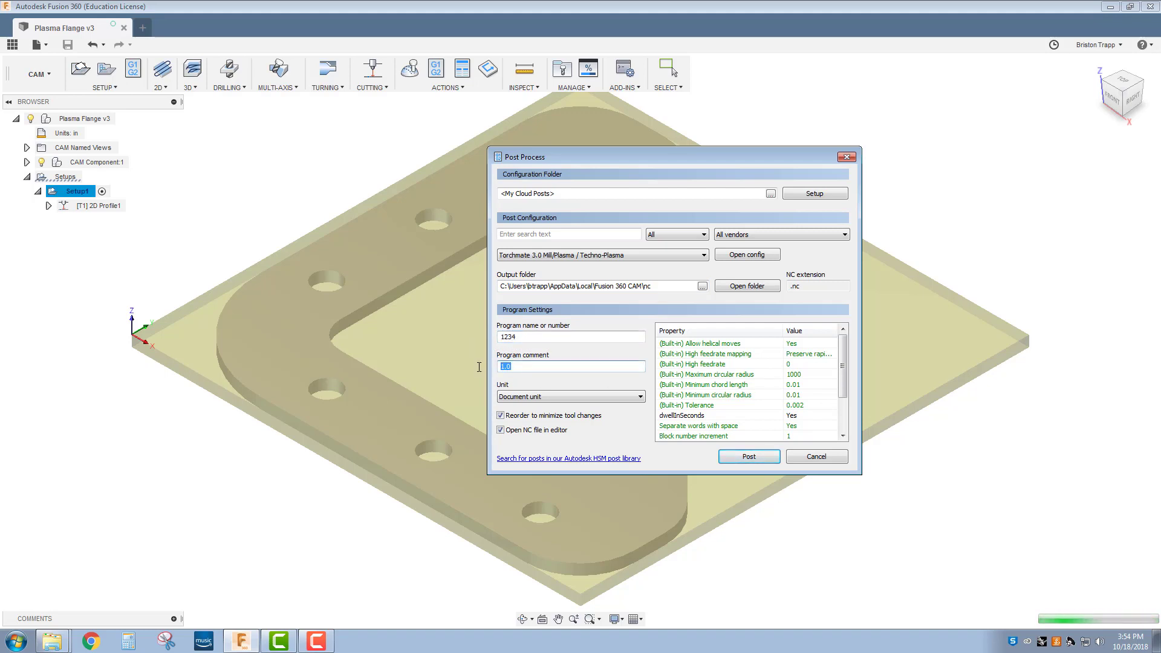
{"action": "type", "text": "Plasma Brac"}
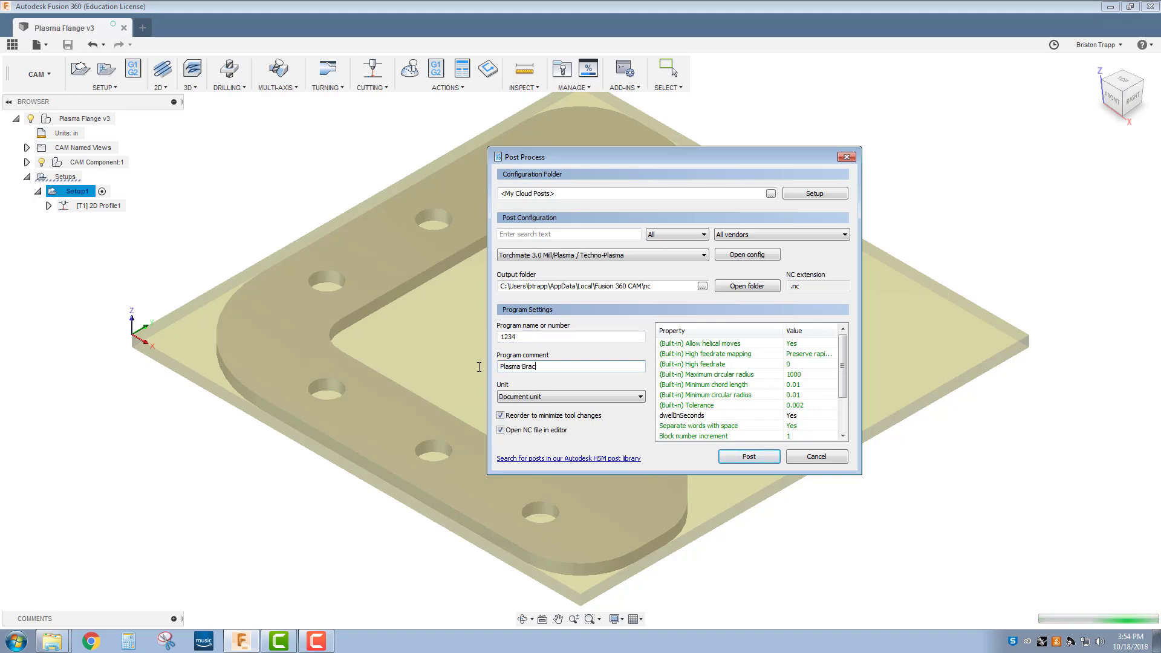
{"action": "type", "text": "ket YT"}
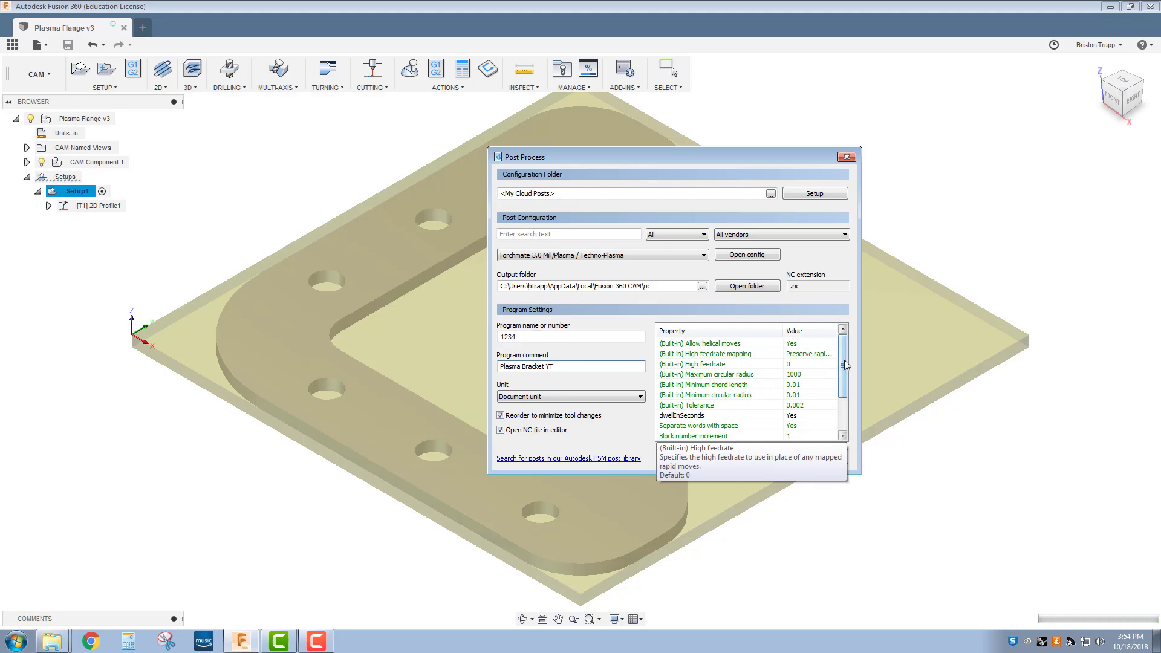
{"action": "mouse_move", "coordinate": [842, 362]}
{"action": "left_mouse_down"}
{"action": "mouse_move", "coordinate": [844, 376]}
{"action": "mouse_move", "coordinate": [844, 357]}
{"action": "left_mouse_up"}
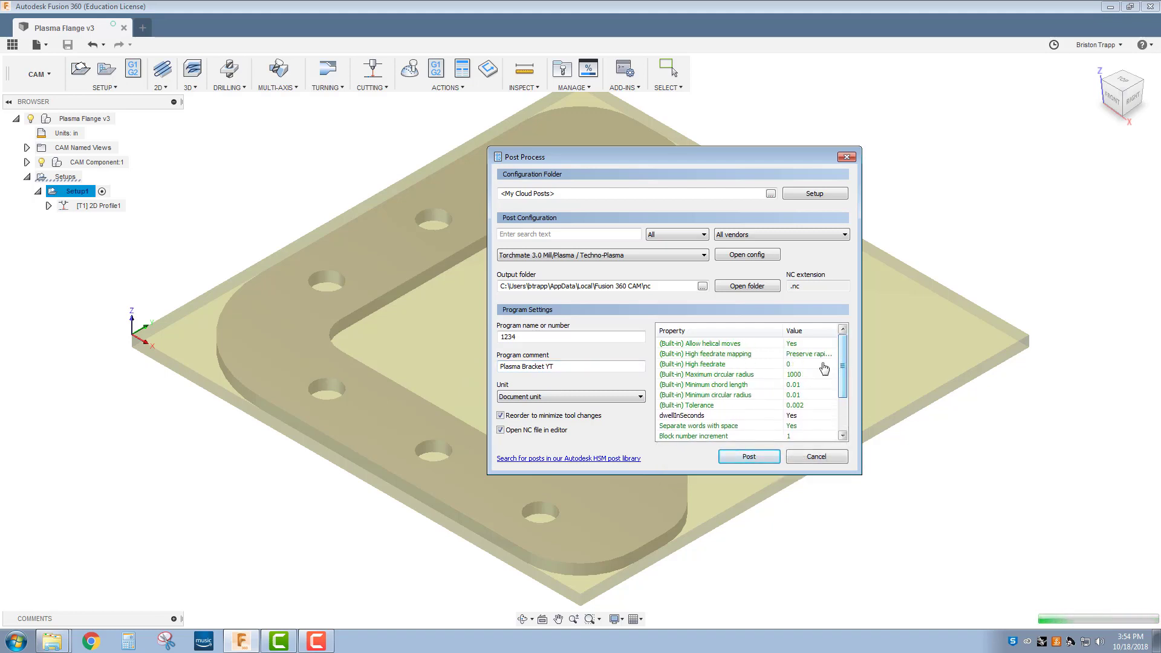
- Post program 1234 and save the 1234.nc G-code file to the Desktop
{"action": "left_click", "coordinate": [752, 456]}
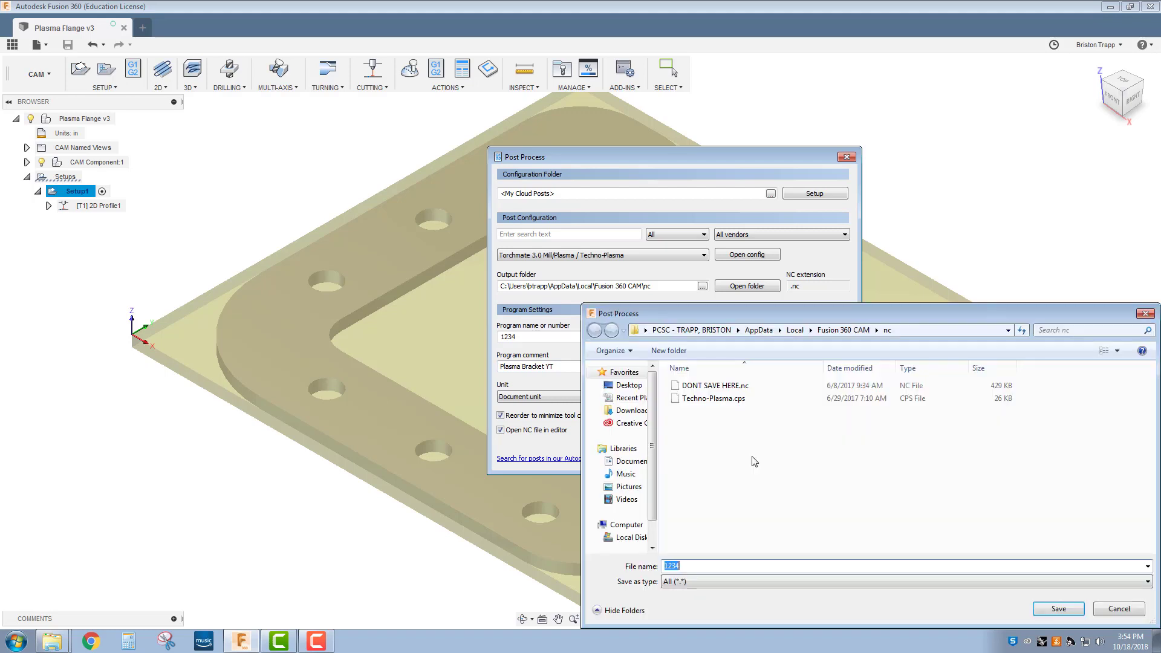
{"action": "scroll", "coordinate": [651, 441], "scroll_direction": "down", "scroll_amount": 1}
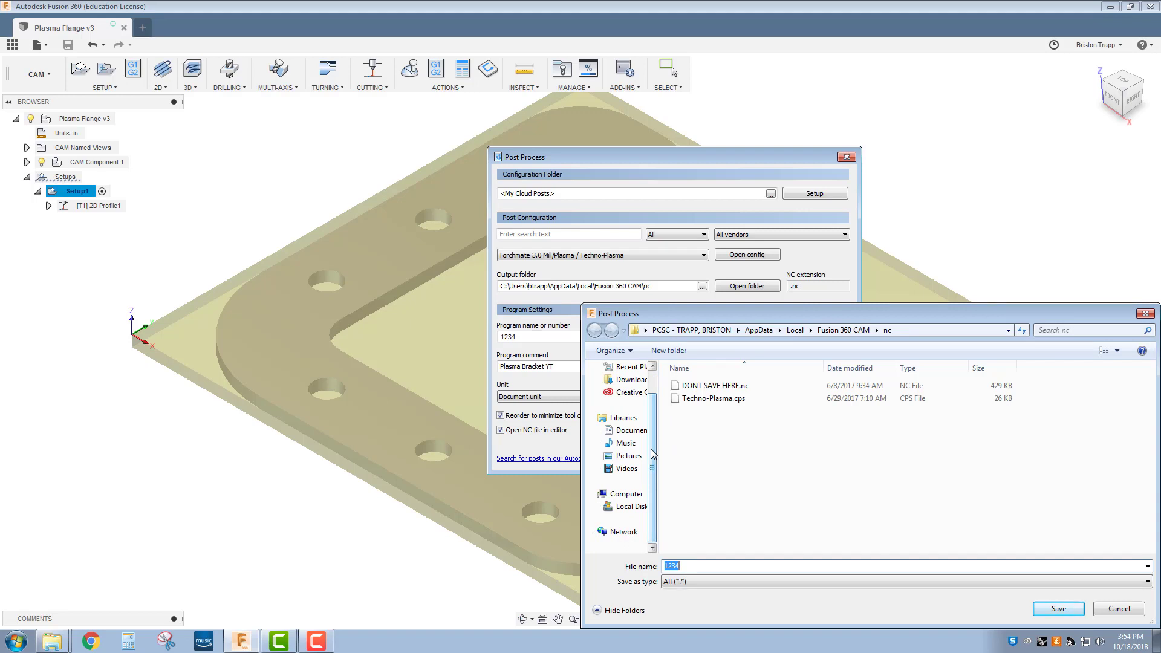
{"action": "scroll", "coordinate": [650, 449], "scroll_direction": "up", "scroll_amount": 1}
{"action": "left_click", "coordinate": [642, 386]}
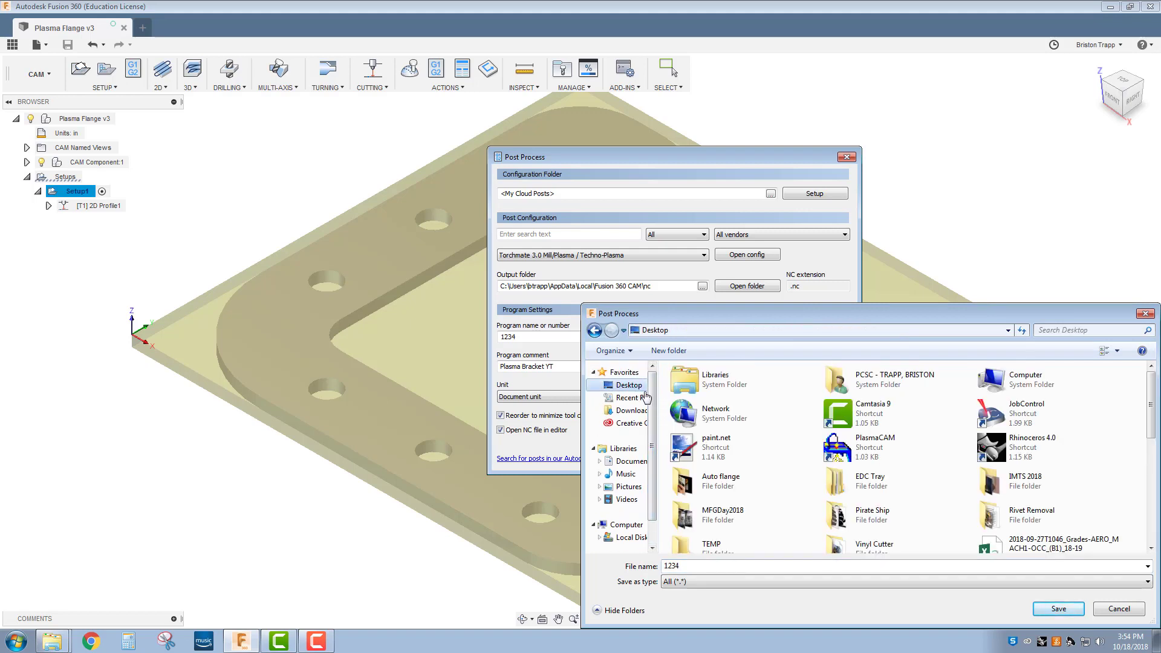
{"action": "left_click", "coordinate": [1058, 608]}
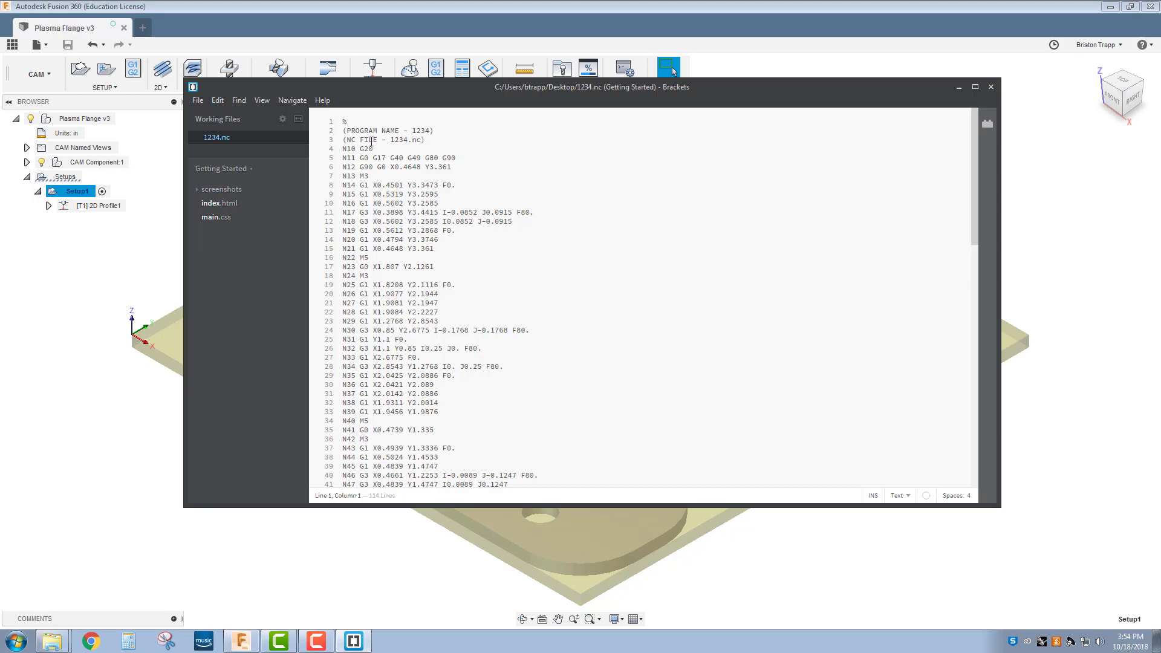
- Scroll through the 114-line 1234.nc G-code in Brackets down to the final M30 line
{"action": "scroll", "coordinate": [374, 172], "scroll_direction": "down", "scroll_amount": 12}
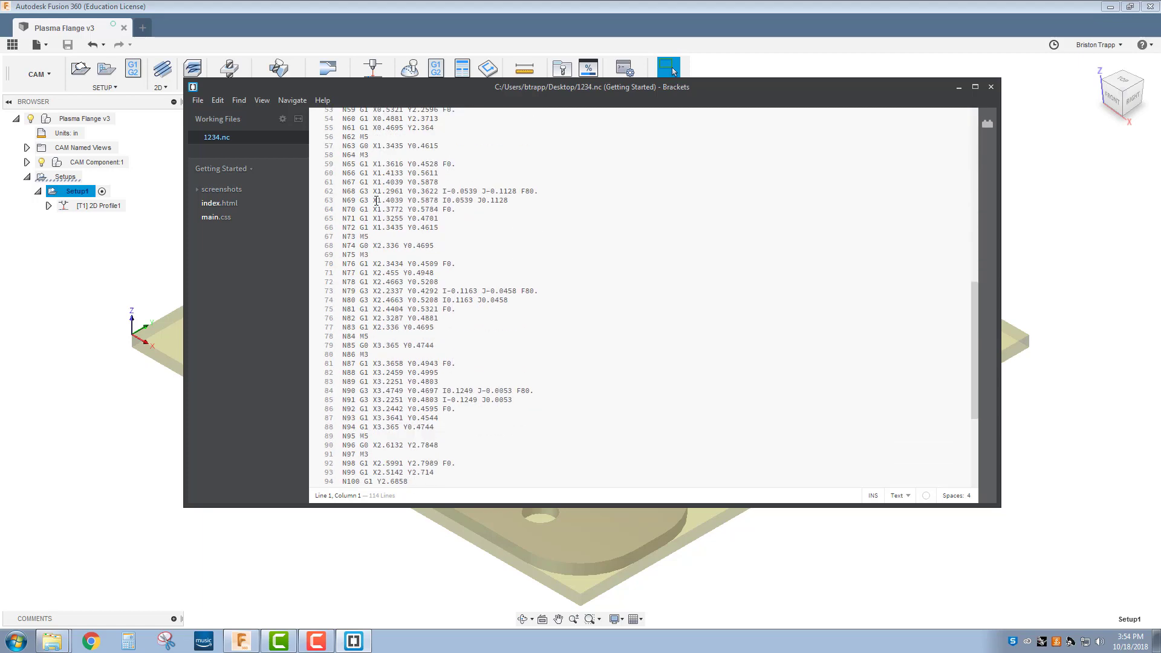